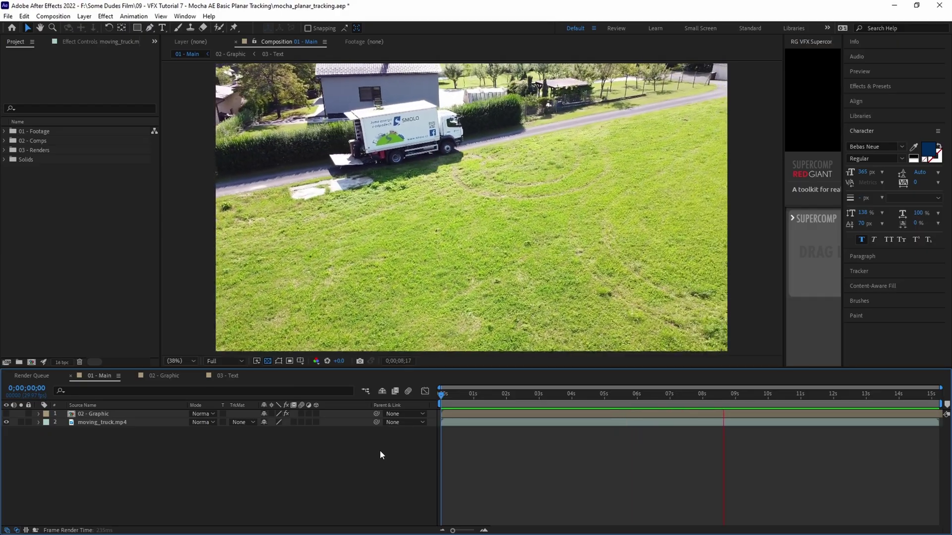
# Preview the 02 - Graphic layer and inspect its composition with the Text layer toggled off and on
pyautogui.click(6, 414)
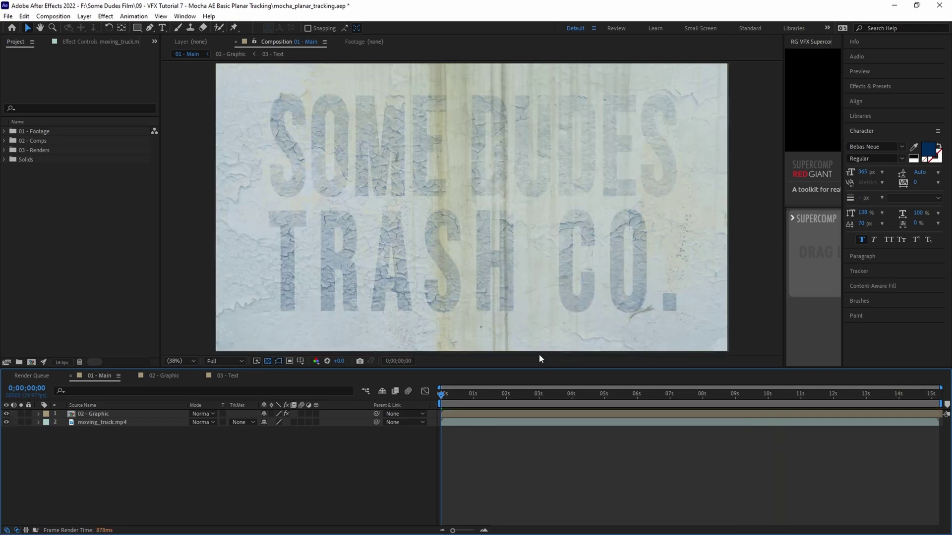
pyautogui.click(164, 377)
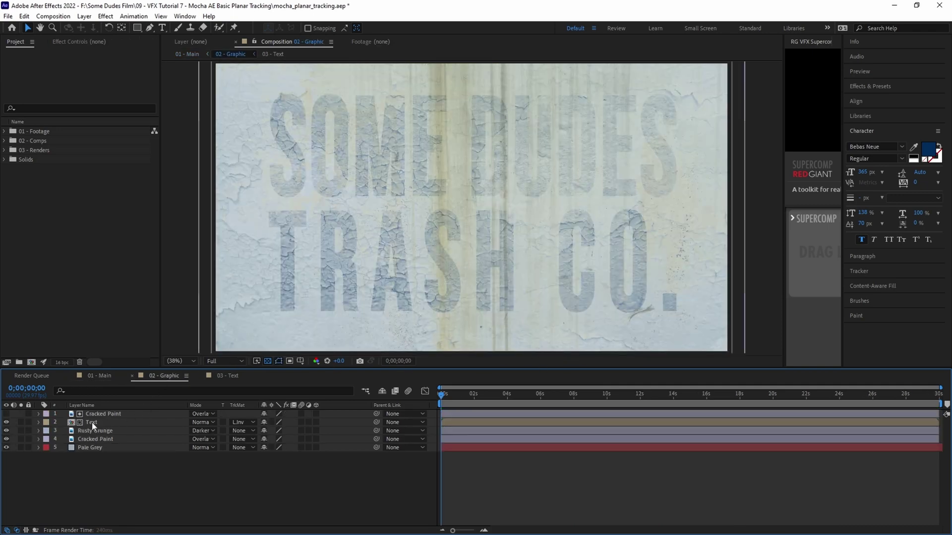
pyautogui.click(6, 423)
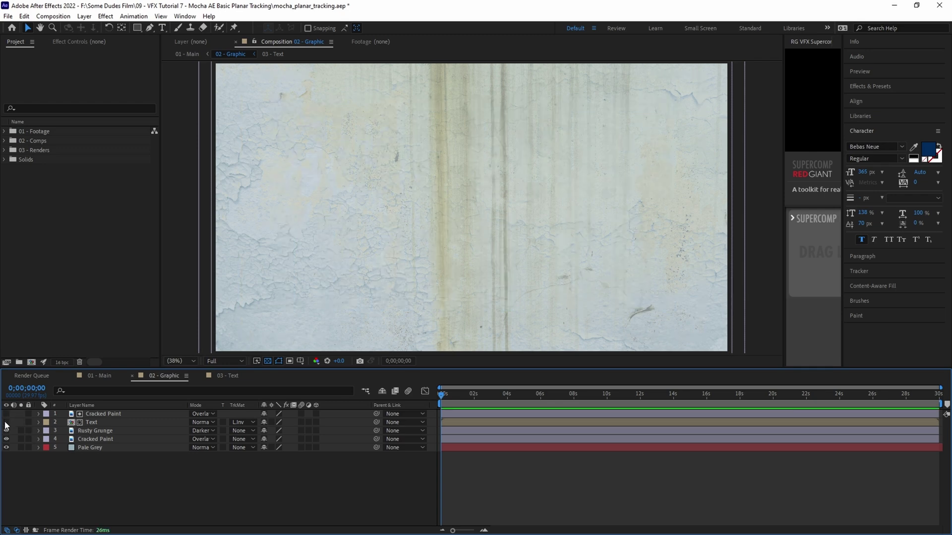
pyautogui.click(6, 422)
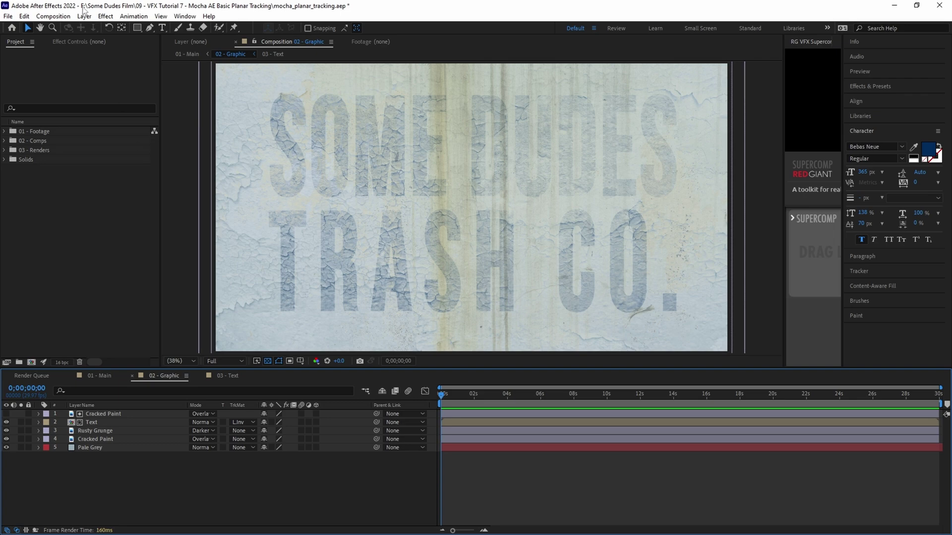
# Check the composition settings of 02 - Graphic and 01 - Main
pyautogui.click(53, 17)
pyautogui.click(73, 42)
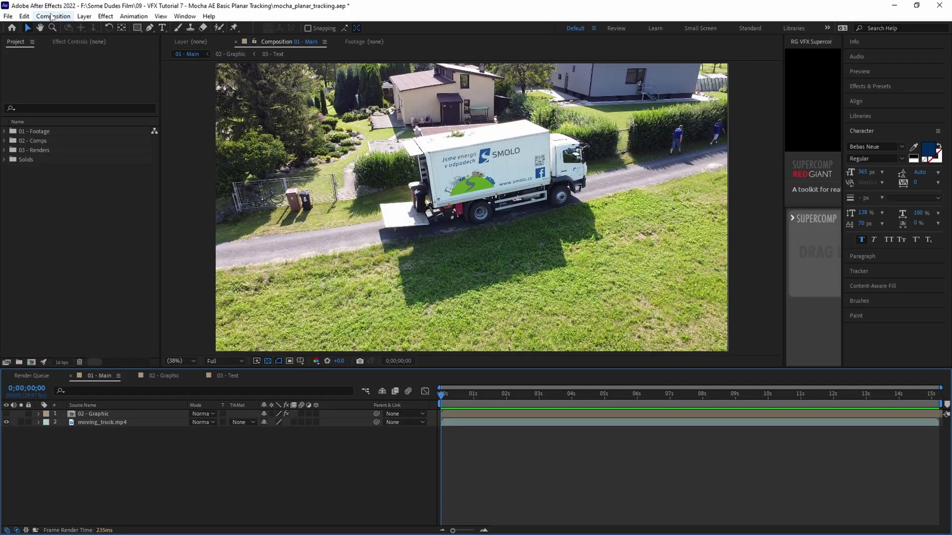
pyautogui.click(53, 16)
pyautogui.click(66, 43)
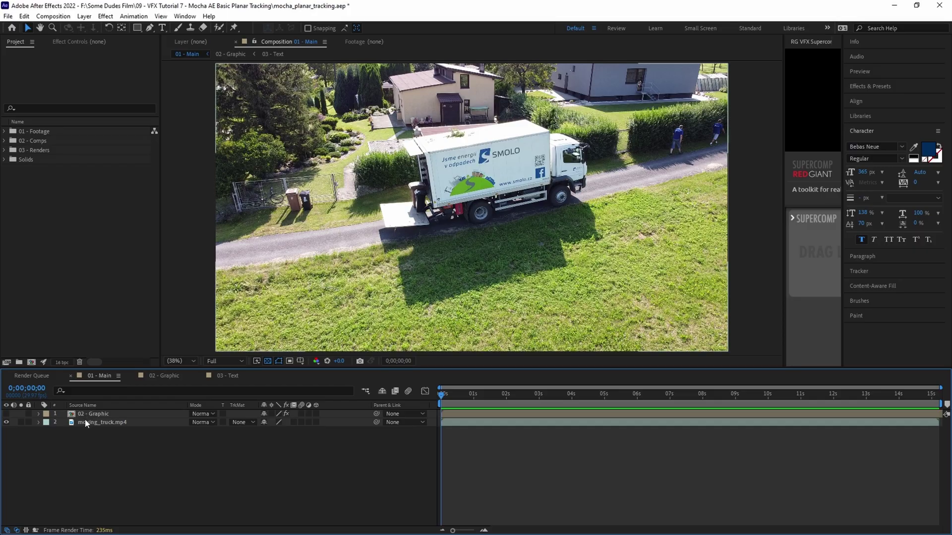
# Apply the Mocha AE effect to the moving_truck.mp4 layer in 01 - Main and launch Mocha from it
pyautogui.click(85, 422)
pyautogui.click(75, 41)
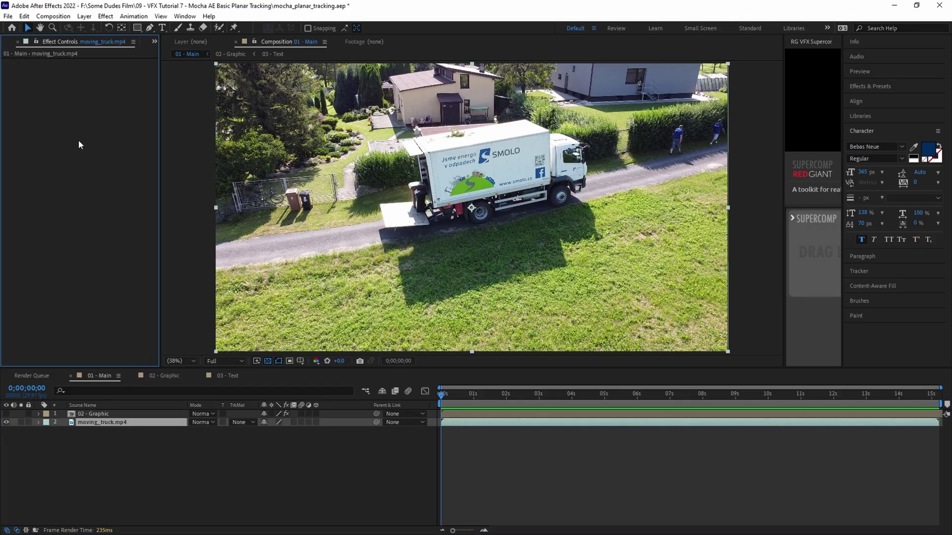
pyautogui.hotkey('ctrl', 'space')
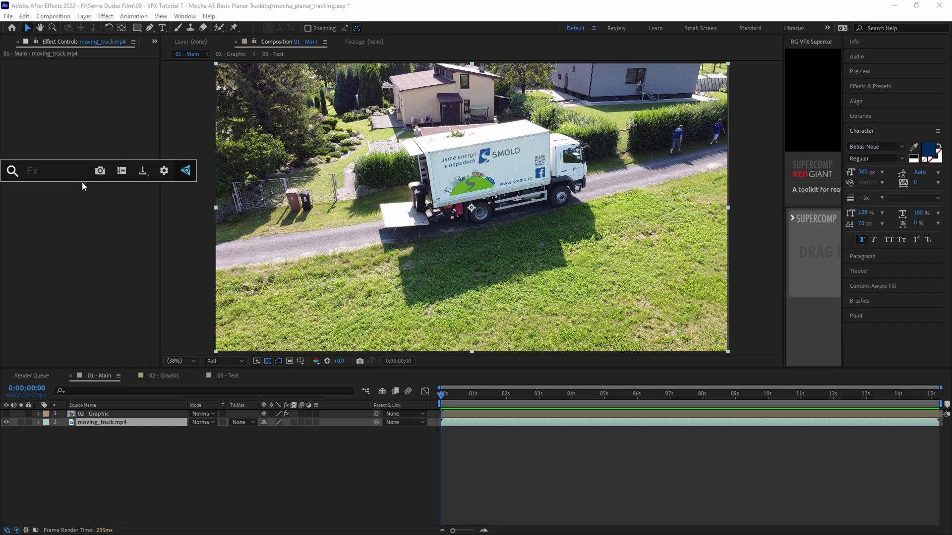
pyautogui.write('mocha')
pyautogui.press('Down')
pyautogui.press('Return')
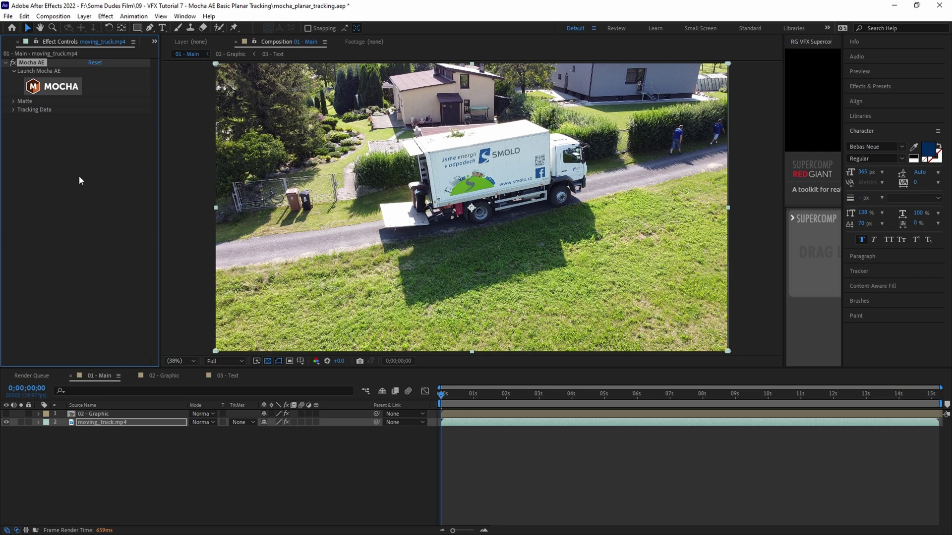
pyautogui.click(53, 90)
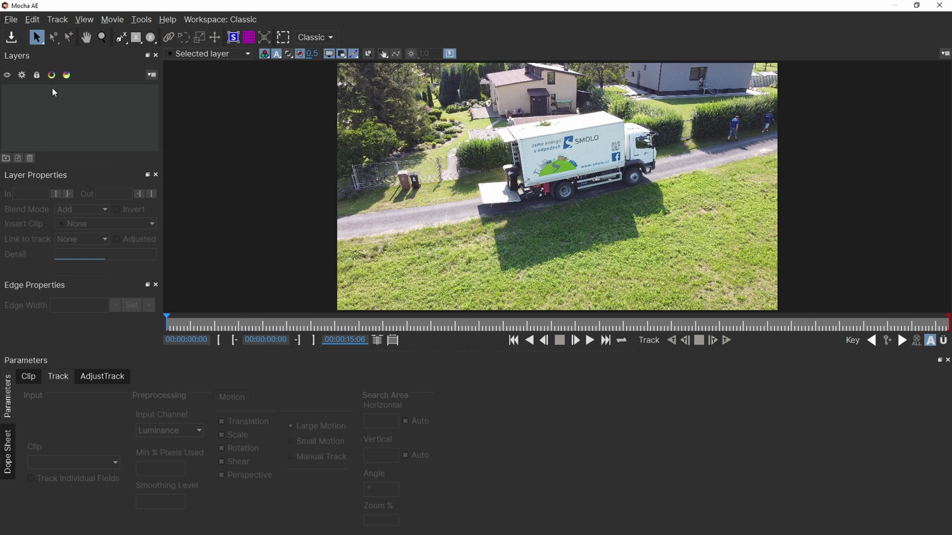
# Draw a closed X-Spline layer through the four corners of the truck's side panel at the first frame
pyautogui.press('z')
pyautogui.moveTo(551, 222); pyautogui.dragTo(529, 74)
pyautogui.press('z')
pyautogui.moveTo(552, 187); pyautogui.dragTo(462, 297)
pyautogui.press('x')
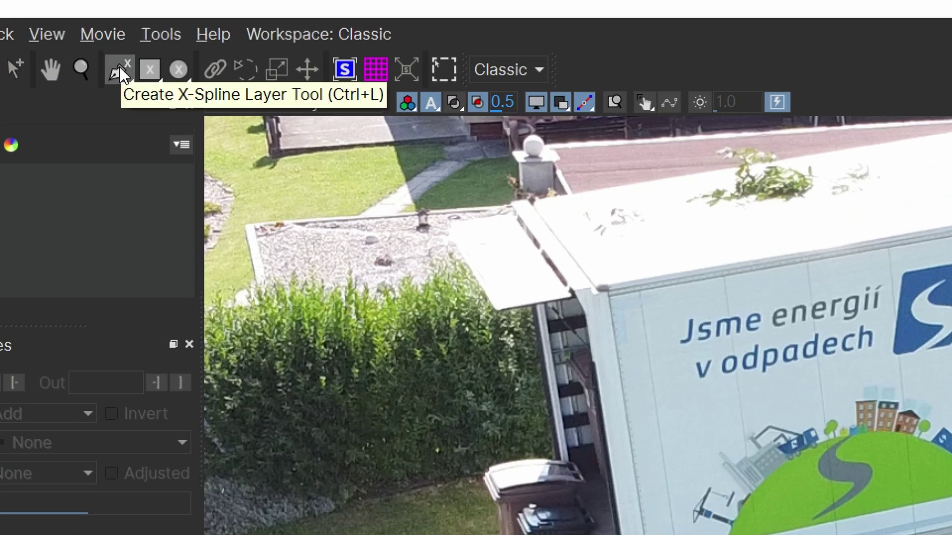
pyautogui.click(119, 66)
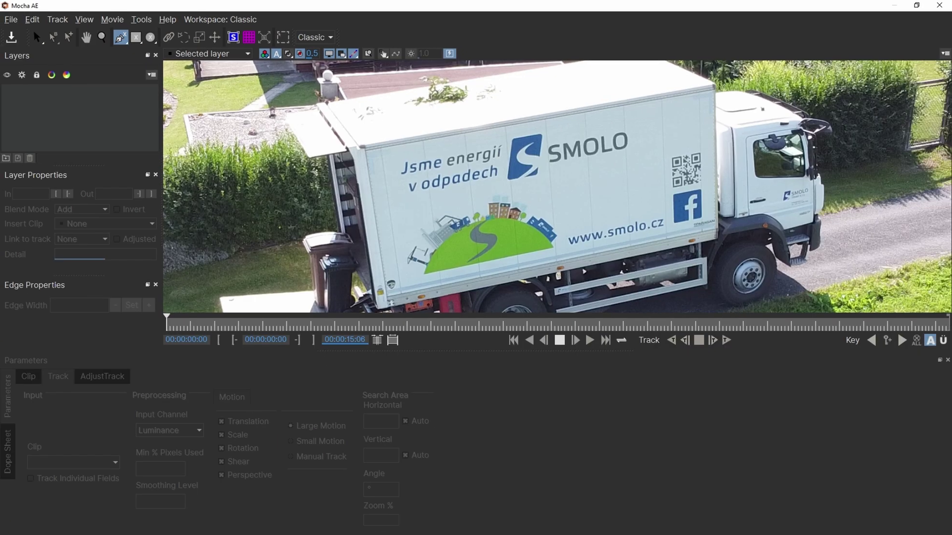
pyautogui.click(608, 296)
pyautogui.click(721, 292)
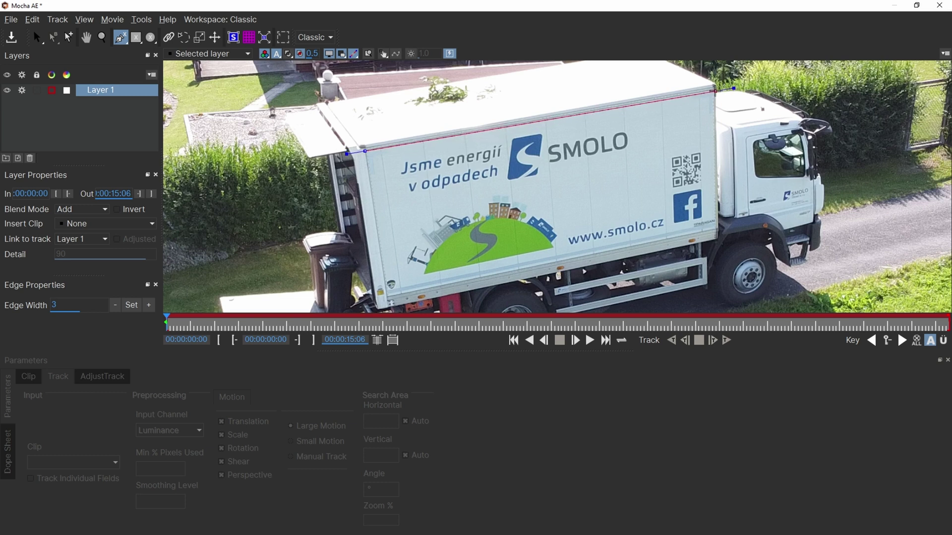
pyautogui.click(714, 90)
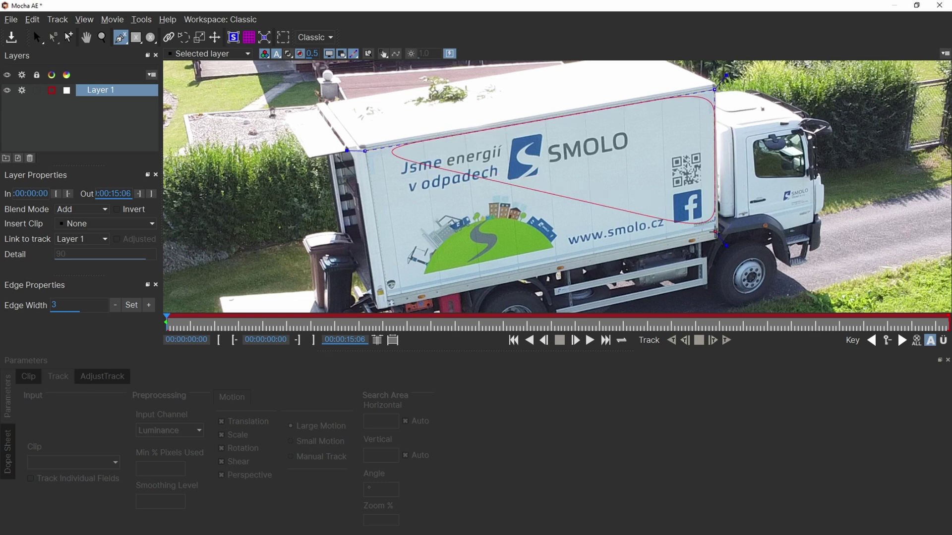
pyautogui.click(717, 229)
pyautogui.click(388, 296)
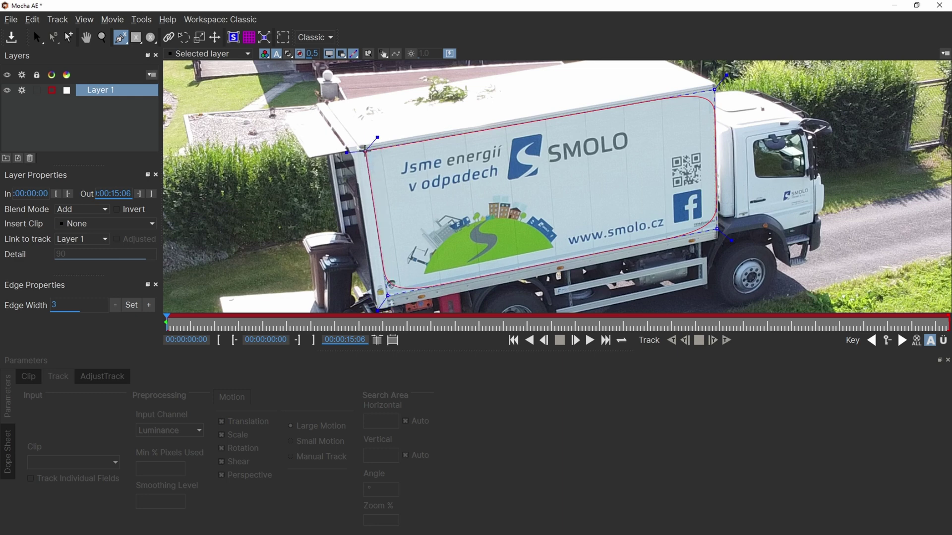
pyautogui.click(364, 149)
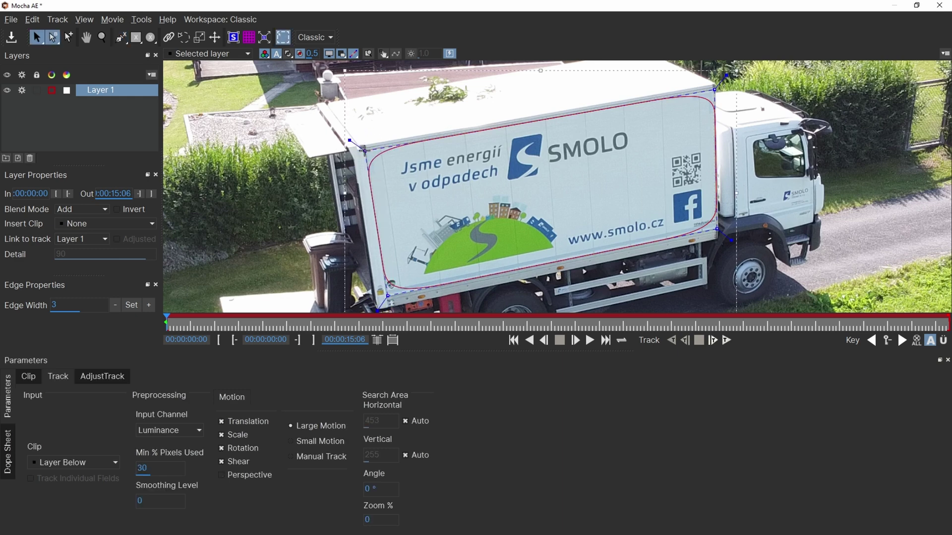
# Extend the spline's point handles so the shape has sharp corners along the edges of the truck's side panel
pyautogui.scroll(5, 630, 198)
pyautogui.moveTo(630, 198); pyautogui.dragTo(221, 262)
pyautogui.moveTo(723, 260); pyautogui.dragTo(597, 33)
pyautogui.moveTo(410, 180); pyautogui.dragTo(851, 92)
pyautogui.moveTo(559, 187); pyautogui.dragTo(797, 407)
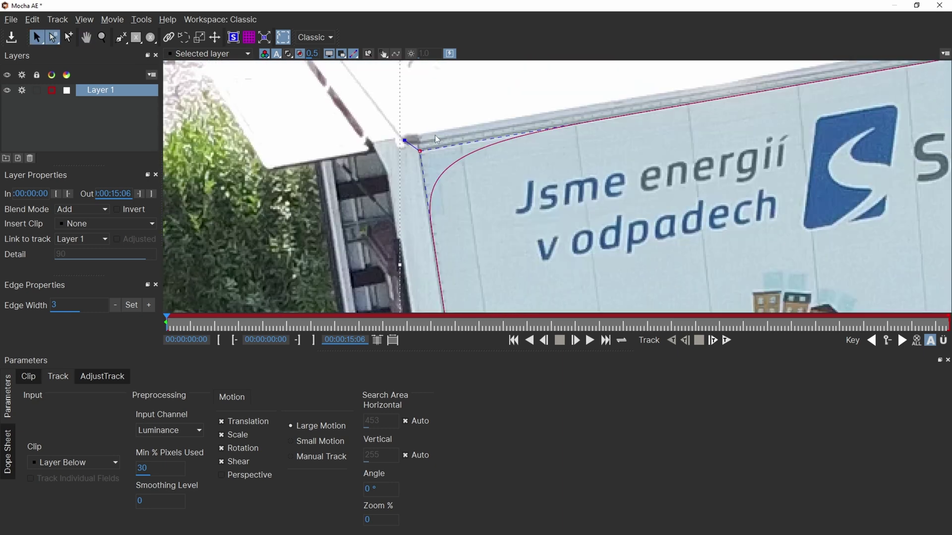
pyautogui.moveTo(406, 141); pyautogui.dragTo(397, 131)
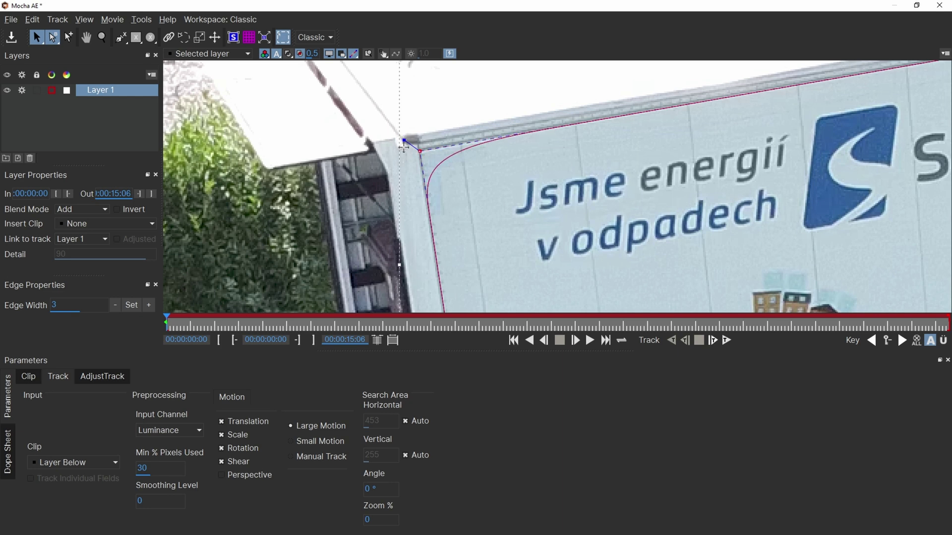
pyautogui.press('*')
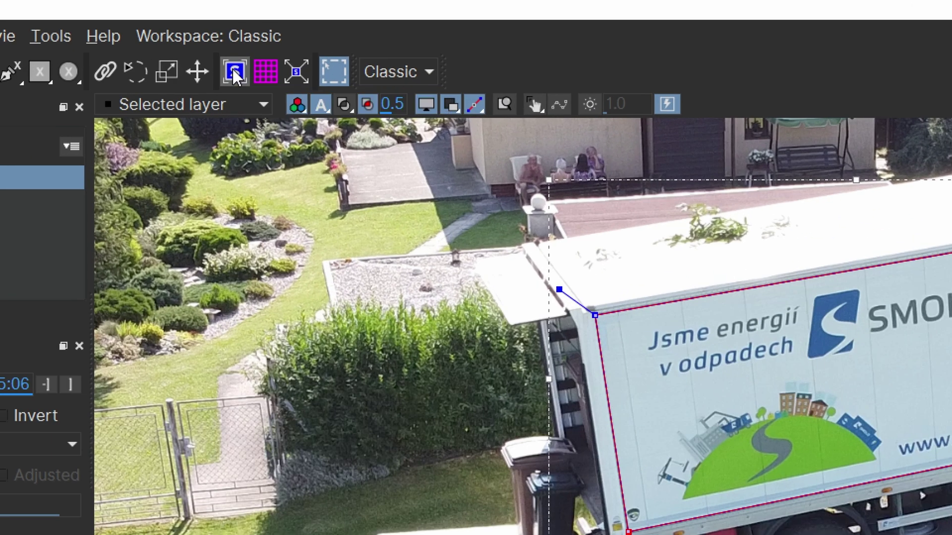
# Show the planar surface and grid, and align the surface's four corners with the corners of the truck's side panel
pyautogui.click(234, 71)
pyautogui.click(269, 71)
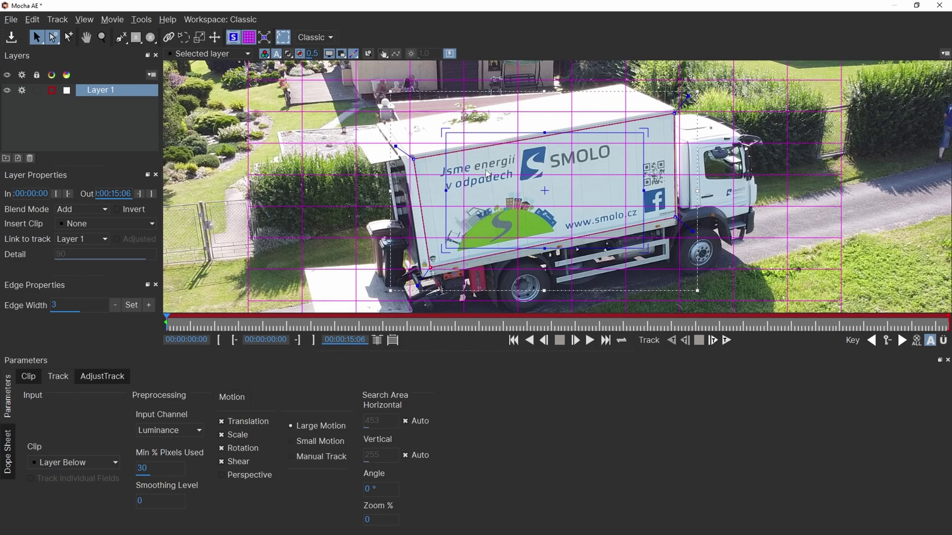
pyautogui.scroll(3, 488, 174)
pyautogui.moveTo(469, 115); pyautogui.dragTo(351, 187)
pyautogui.moveTo(651, 179); pyautogui.dragTo(748, 106)
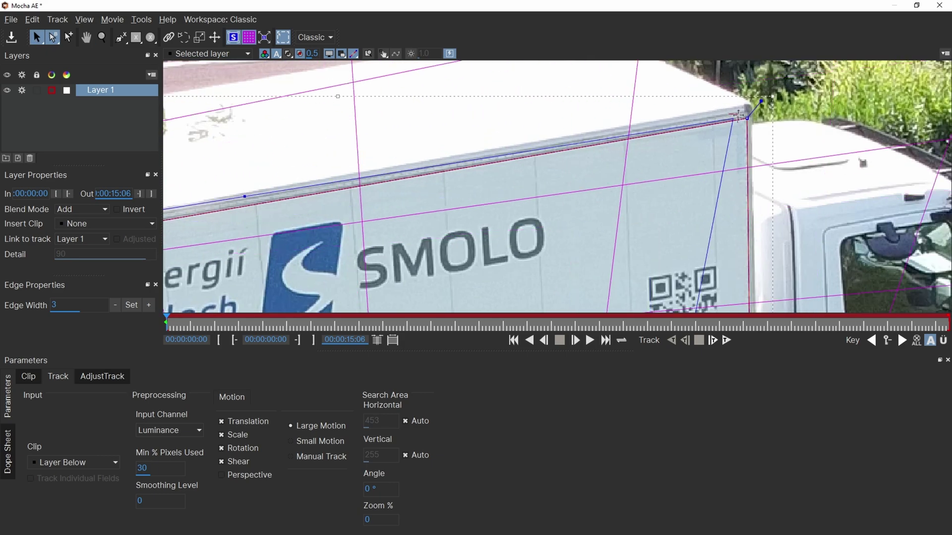
pyautogui.press('x')
pyautogui.moveTo(714, 303); pyautogui.dragTo(610, 64)
pyautogui.moveTo(546, 281); pyautogui.dragTo(642, 215)
pyautogui.moveTo(198, 247); pyautogui.dragTo(752, 126)
pyautogui.moveTo(426, 233); pyautogui.dragTo(406, 248)
pyautogui.scroll(-5, 407, 248)
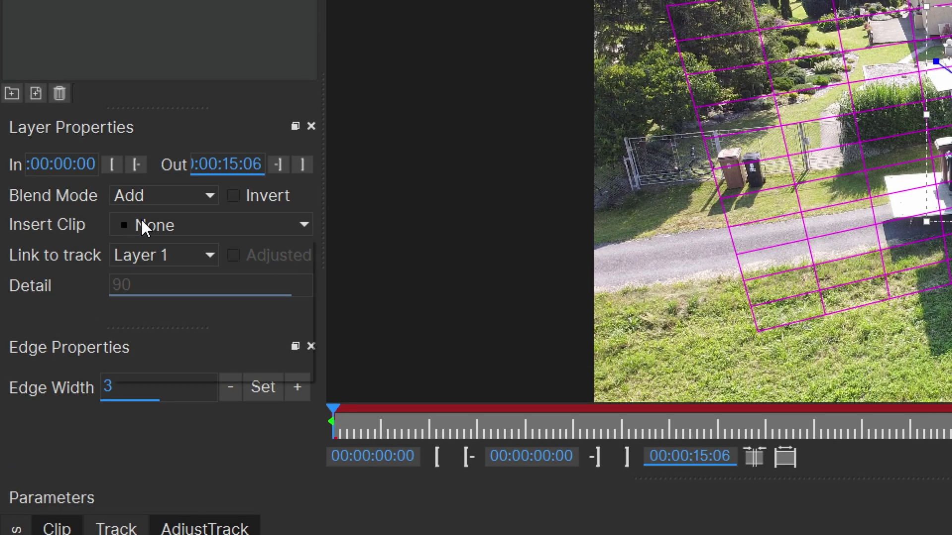
# Preview the surface alignment on the truck with the Logo insert clip
pyautogui.click(70, 222)
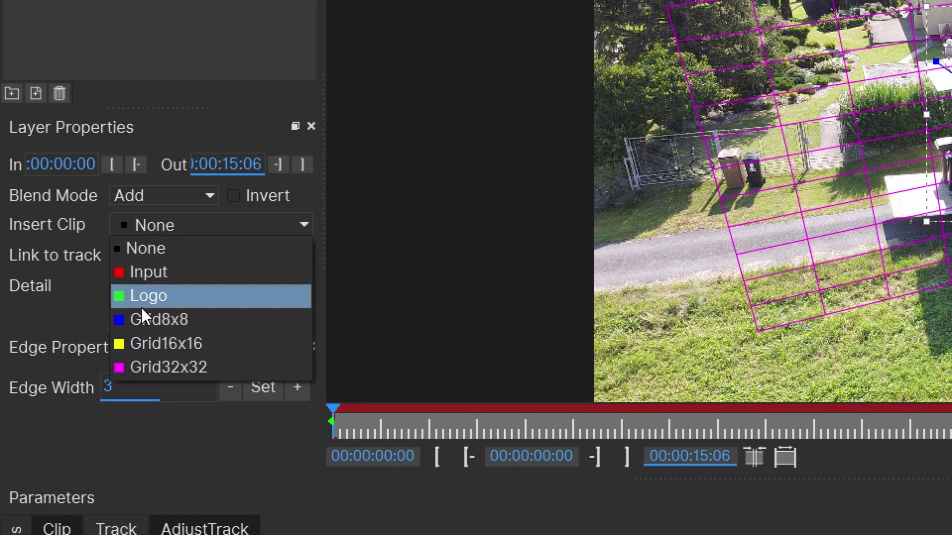
pyautogui.click(150, 296)
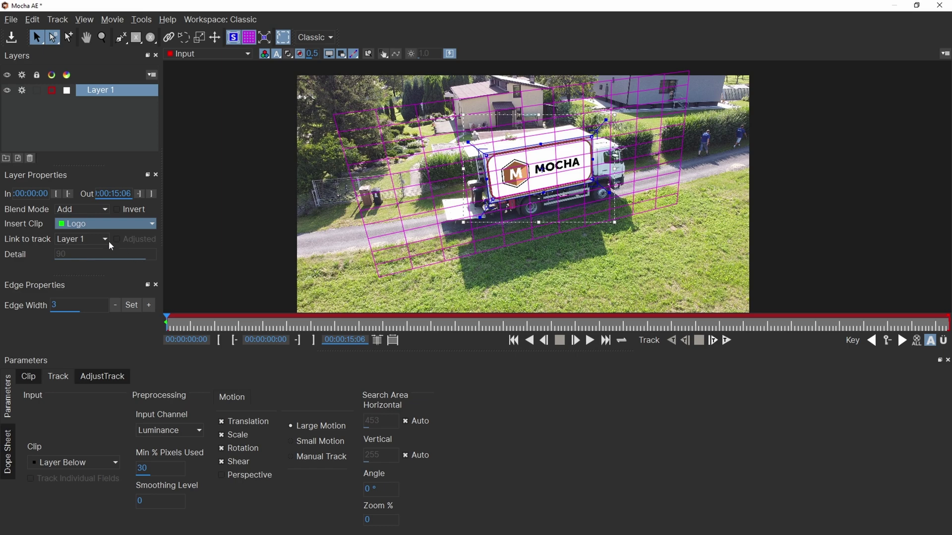
pyautogui.moveTo(167, 323); pyautogui.dragTo(292, 324)
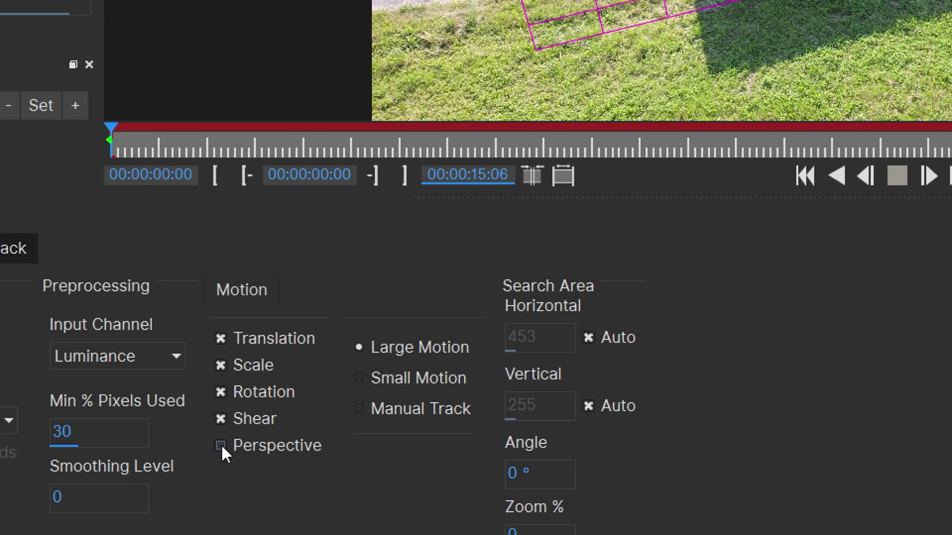
# Enable Perspective motion, track the layer forward through the whole clip, and close Mocha to return to After Effects
pyautogui.click(221, 448)
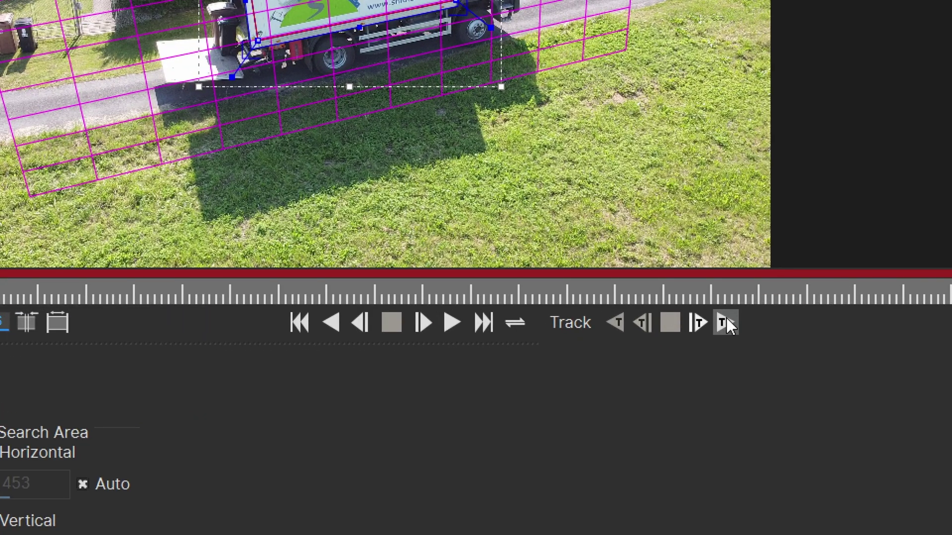
pyautogui.click(726, 319)
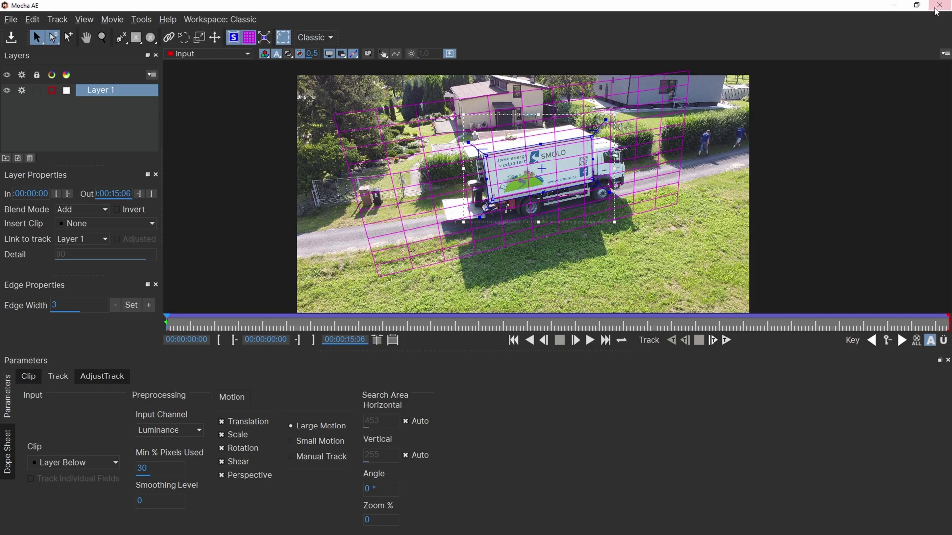
pyautogui.click(940, 6)
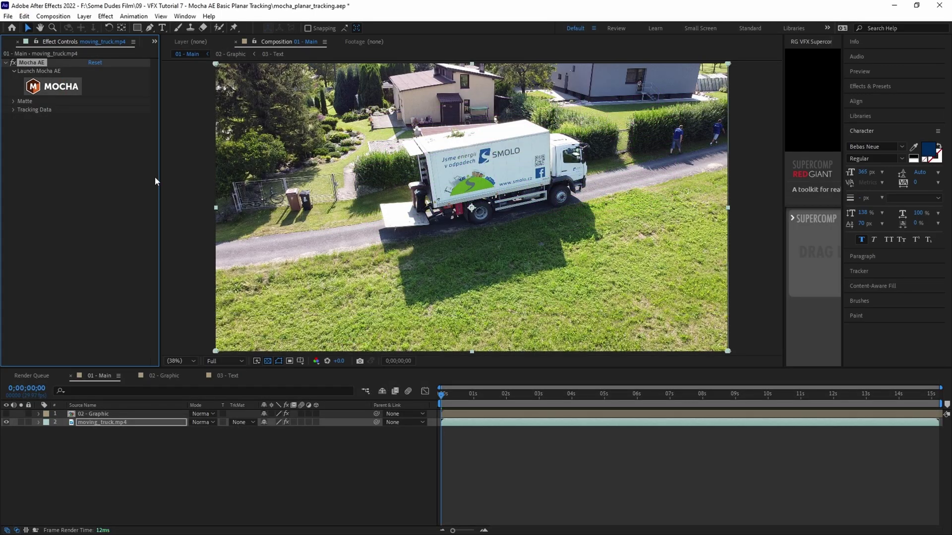
# Inspect the tracked Mocha matte over time with View Matte, and turn the matte view off again
pyautogui.click(13, 101)
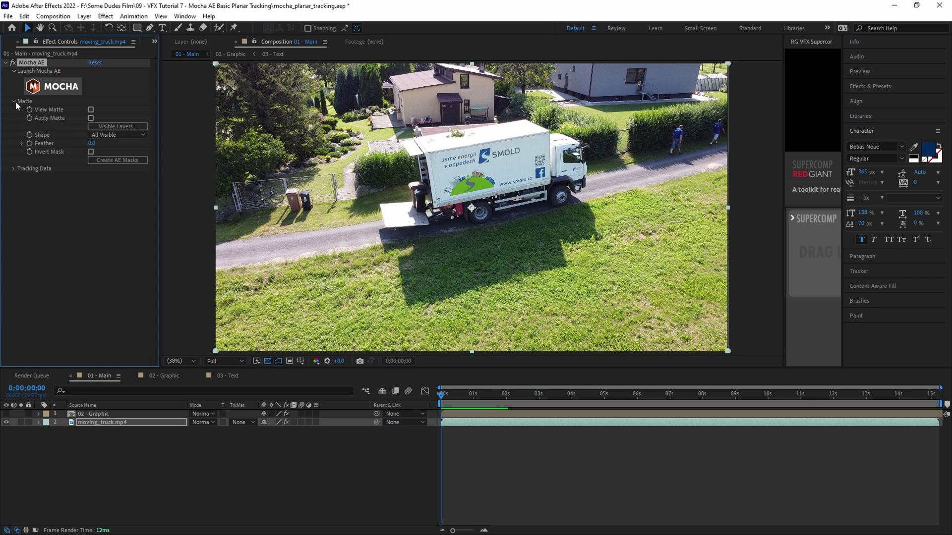
pyautogui.click(91, 109)
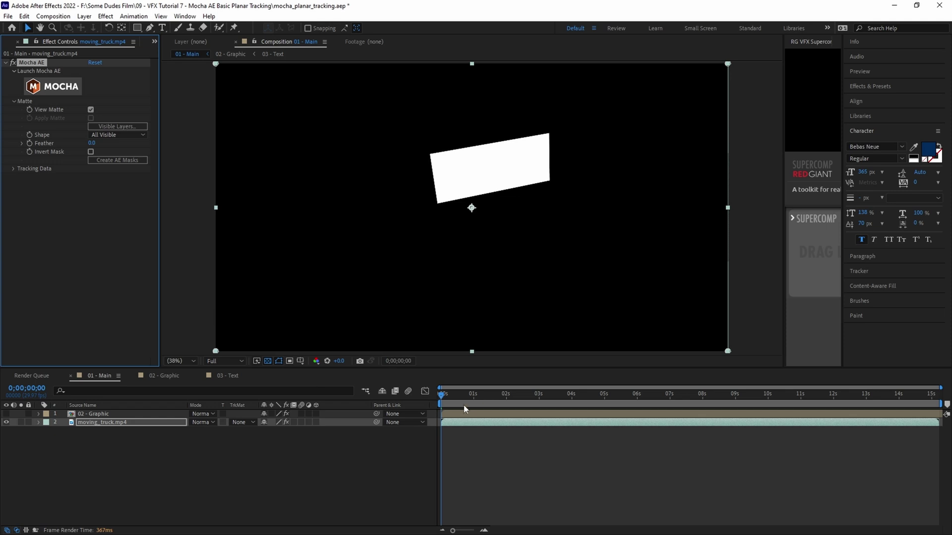
pyautogui.moveTo(443, 396); pyautogui.dragTo(551, 395)
pyautogui.press('Home')
pyautogui.click(91, 110)
# Try the Apply Matte and Invert Mask options on the truck footage, and turn both off again
pyautogui.click(91, 118)
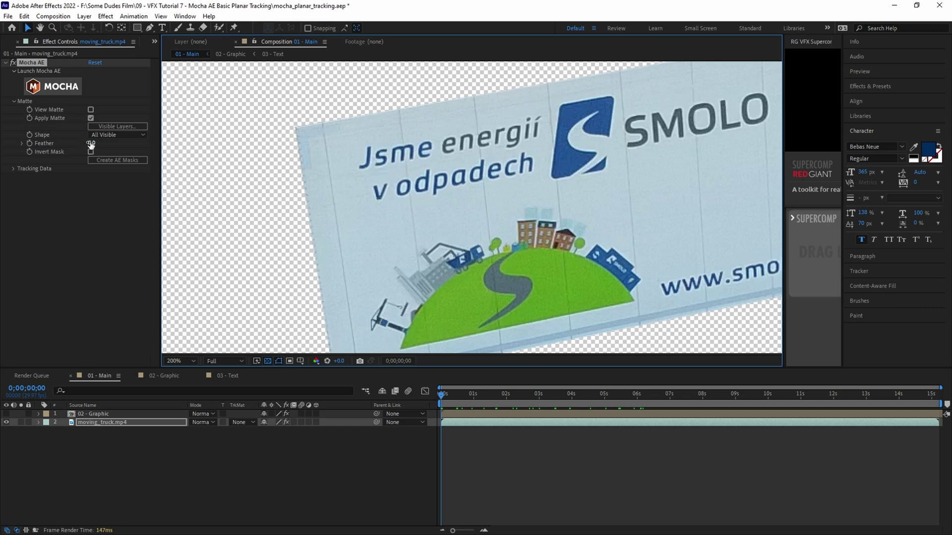
pyautogui.moveTo(91, 142)
pyautogui.mouseDown()
pyautogui.moveTo(114, 142)
pyautogui.moveTo(89, 143)
pyautogui.mouseUp()
pyautogui.hotkey('shift', '/')
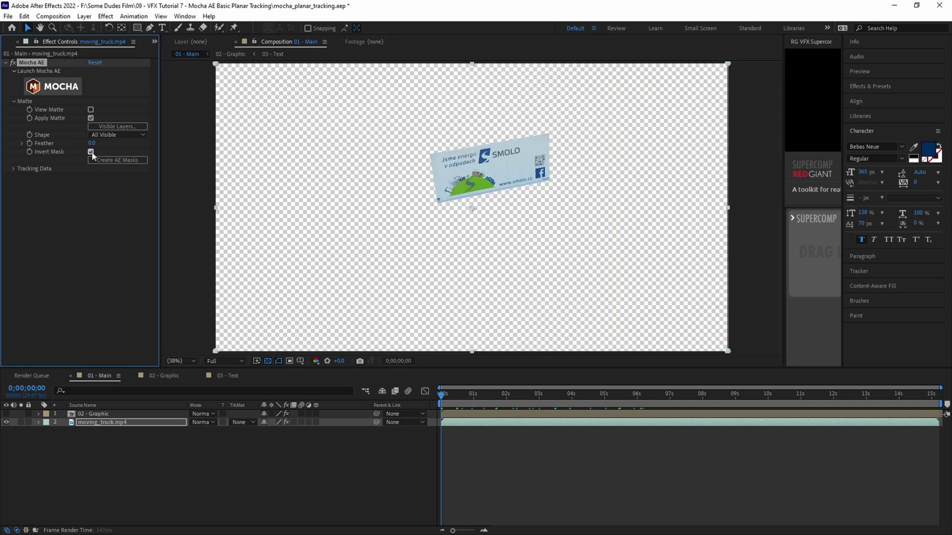
pyautogui.click(91, 151)
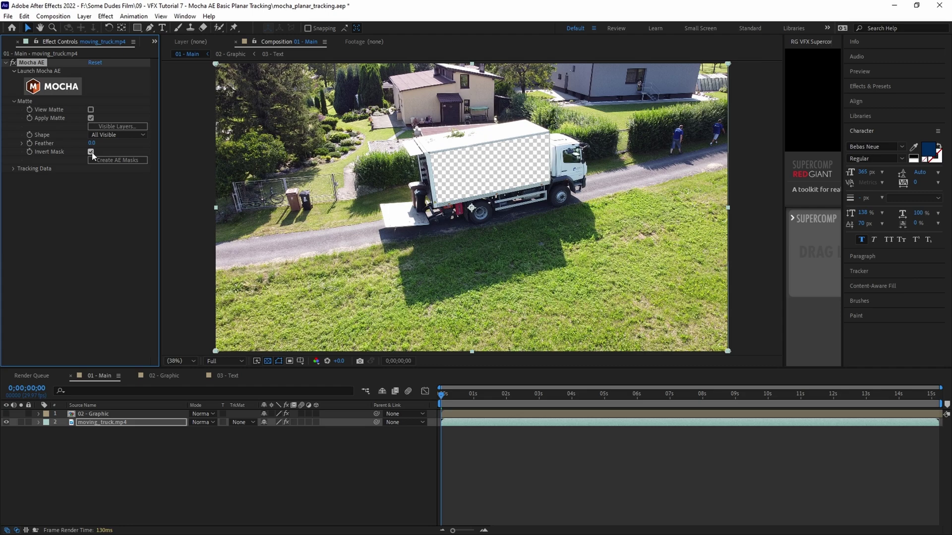
pyautogui.click(91, 152)
pyautogui.click(91, 118)
# Create track data for the Mocha AE effect from Layer 1
pyautogui.click(13, 168)
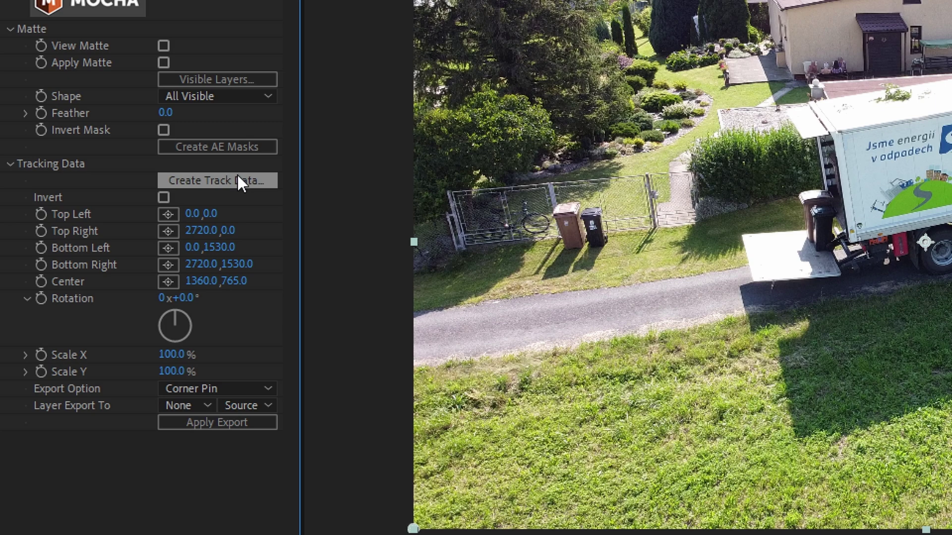
pyautogui.click(237, 177)
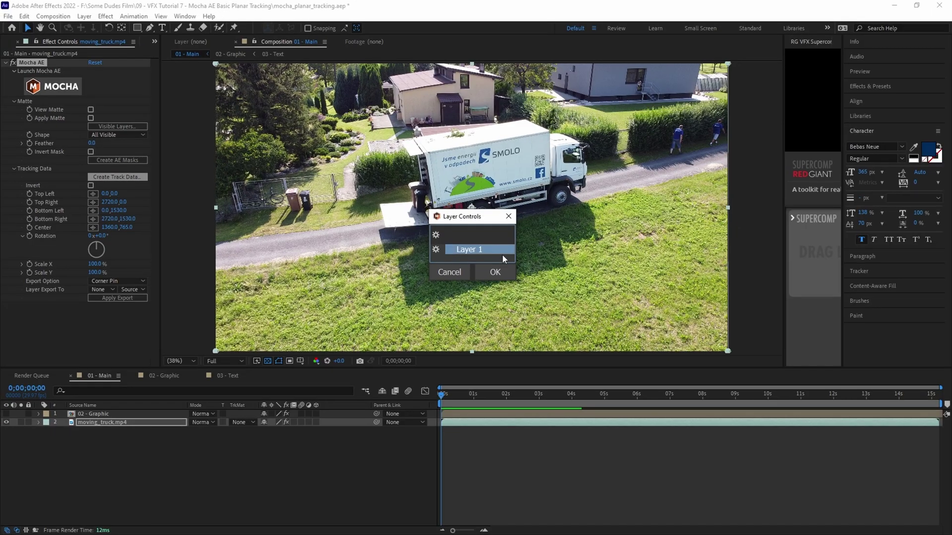
pyautogui.click(504, 271)
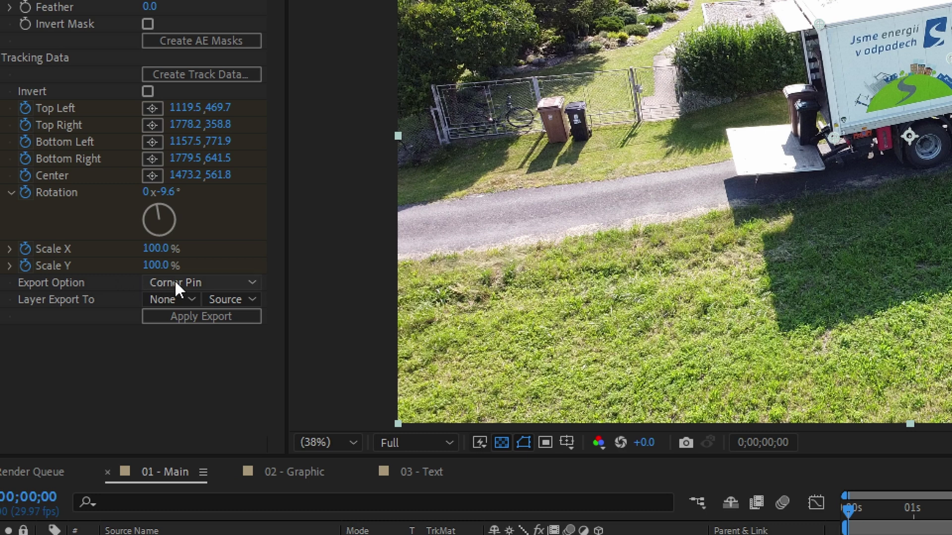
# Export the Mocha track to the 02 - Graphic layer as Corner Pin (Support Motion Blur) and reveal that layer's keyframes
pyautogui.click(104, 281)
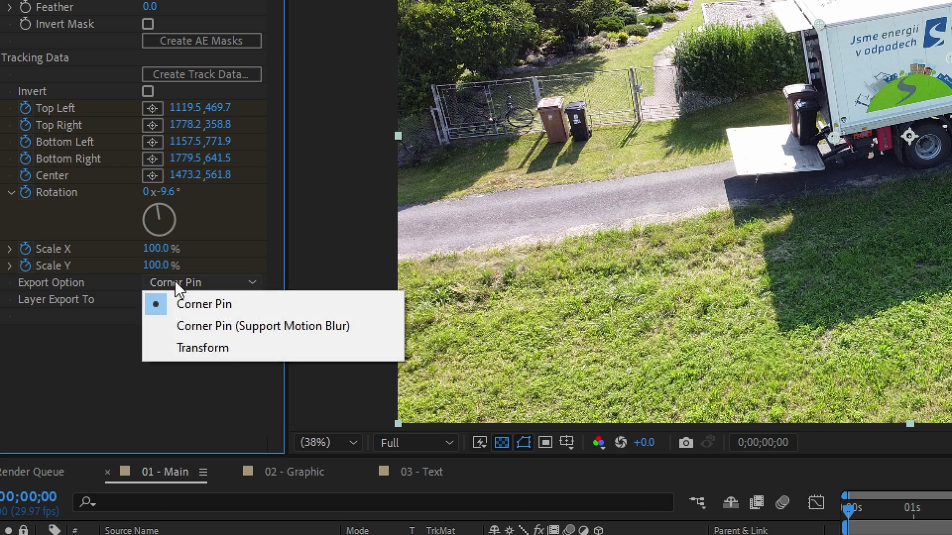
pyautogui.click(186, 325)
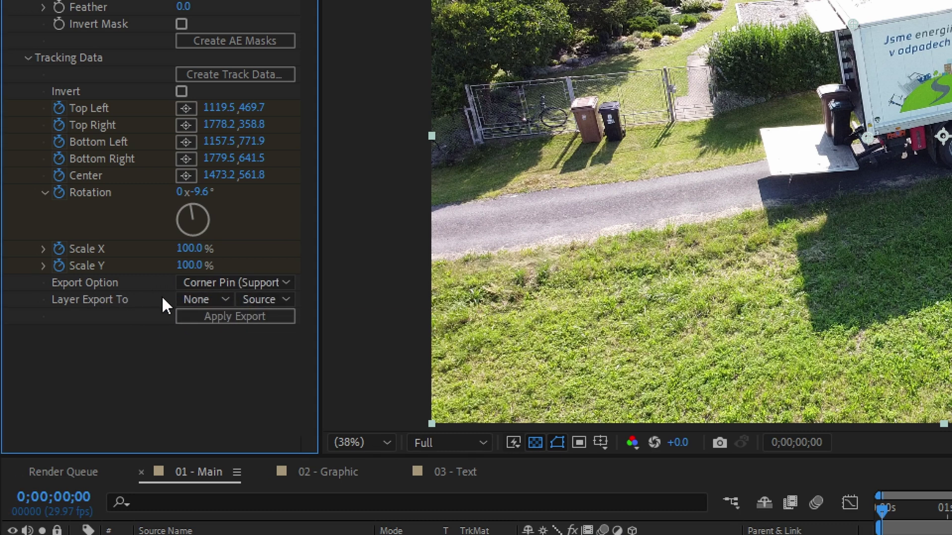
pyautogui.click(198, 297)
pyautogui.click(226, 347)
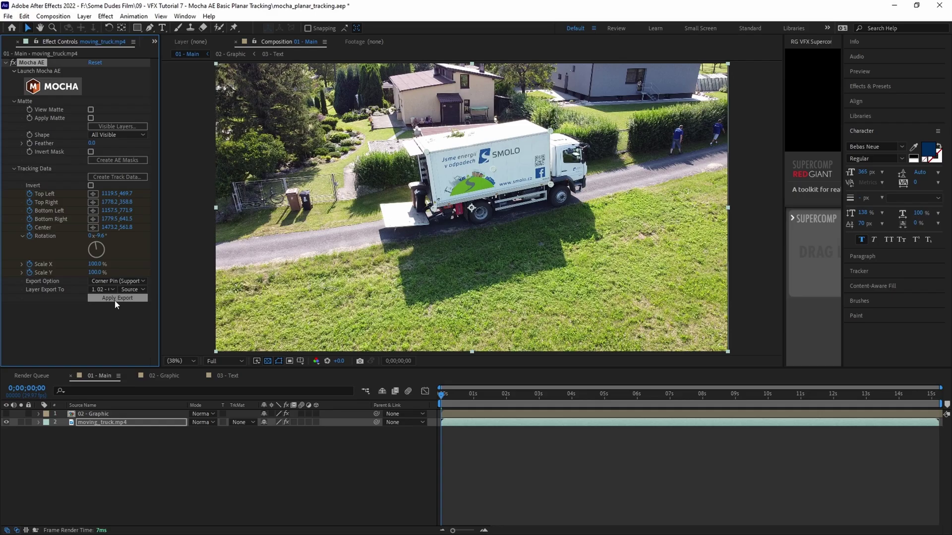
pyautogui.click(117, 298)
pyautogui.click(111, 415)
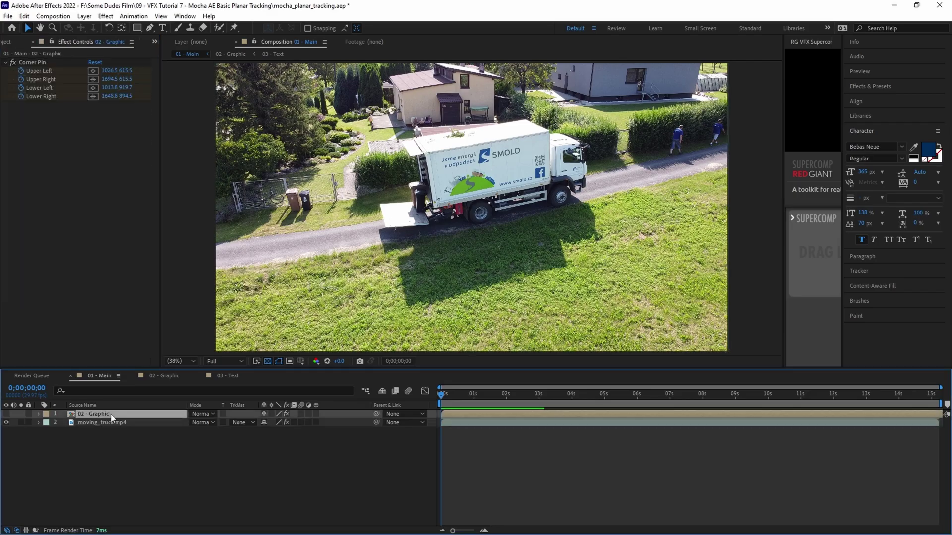
pyautogui.press('u')
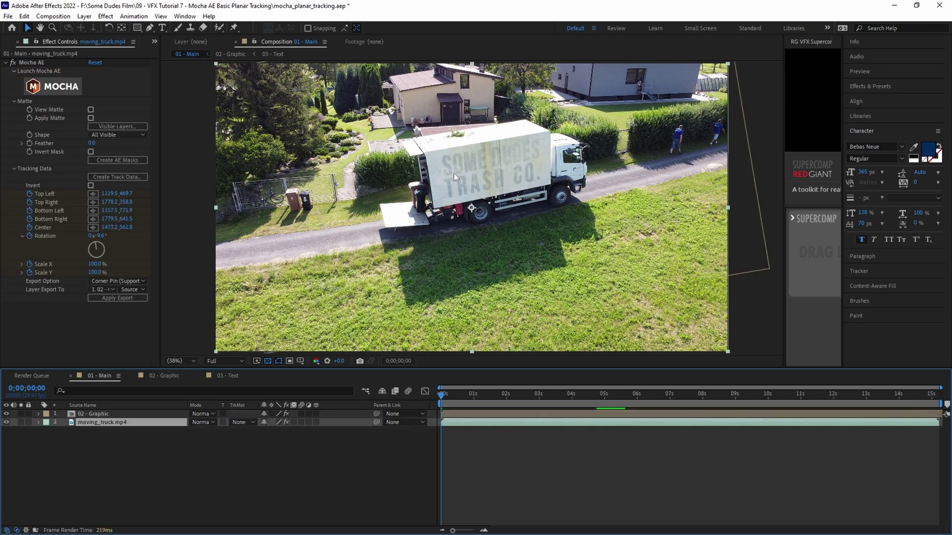
# Inspect the replaced truck side up close, comparing it with the 02 - Graphic layer hidden and shown
pyautogui.scroll(7, 451, 173)
pyautogui.scroll(-2, 416, 167)
pyautogui.moveTo(319, 117); pyautogui.dragTo(353, 364)
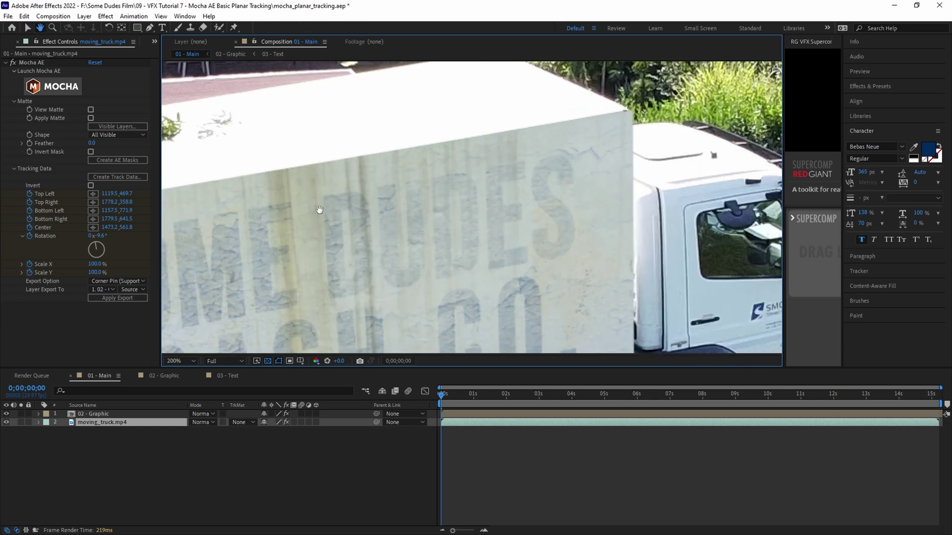
pyautogui.click(7, 414)
pyautogui.click(7, 414)
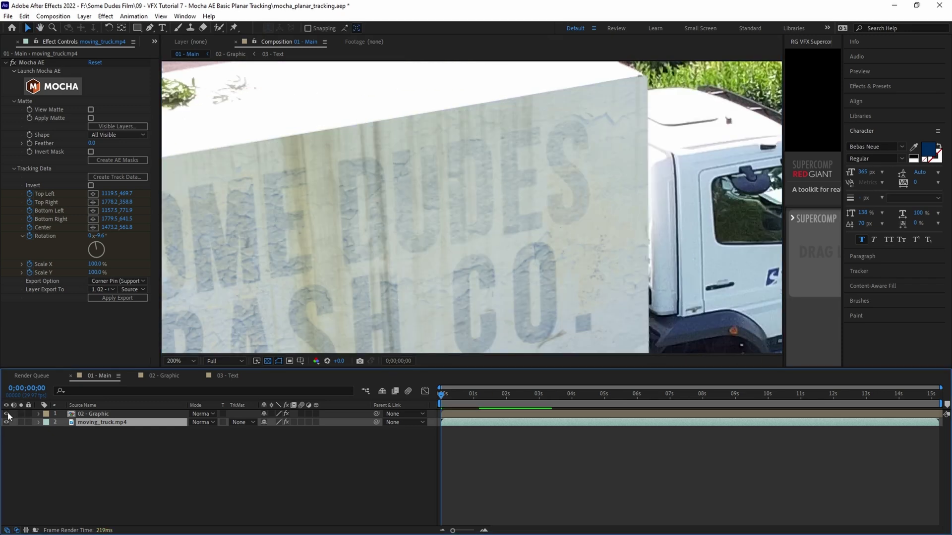
pyautogui.click(6, 414)
pyautogui.click(6, 414)
pyautogui.hotkey('shift', '/')
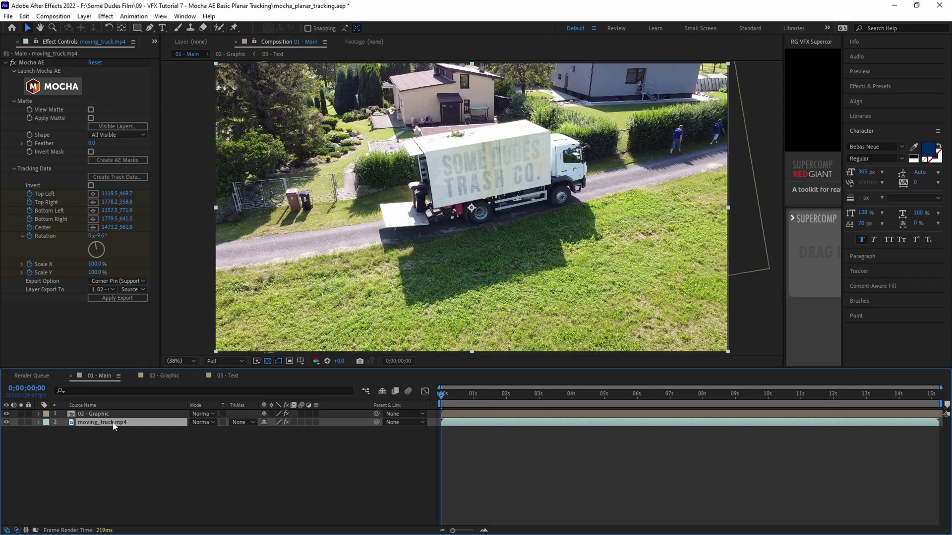
# Duplicate moving_truck.mp4, place the copy above 02 - Graphic, and create AE masks on it from the Mocha shape
pyautogui.hotkey('ctrl', 'd')
pyautogui.moveTo(106, 424); pyautogui.dragTo(104, 412)
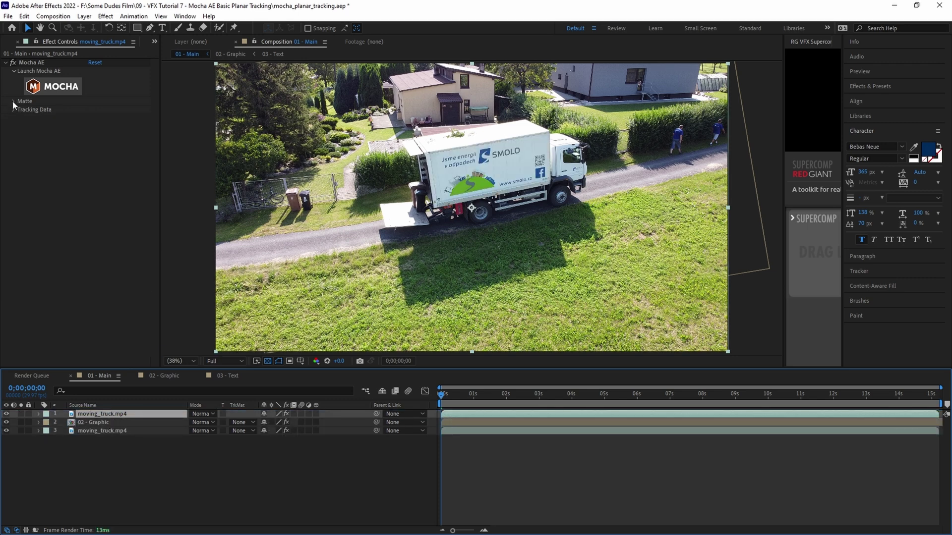
pyautogui.click(13, 101)
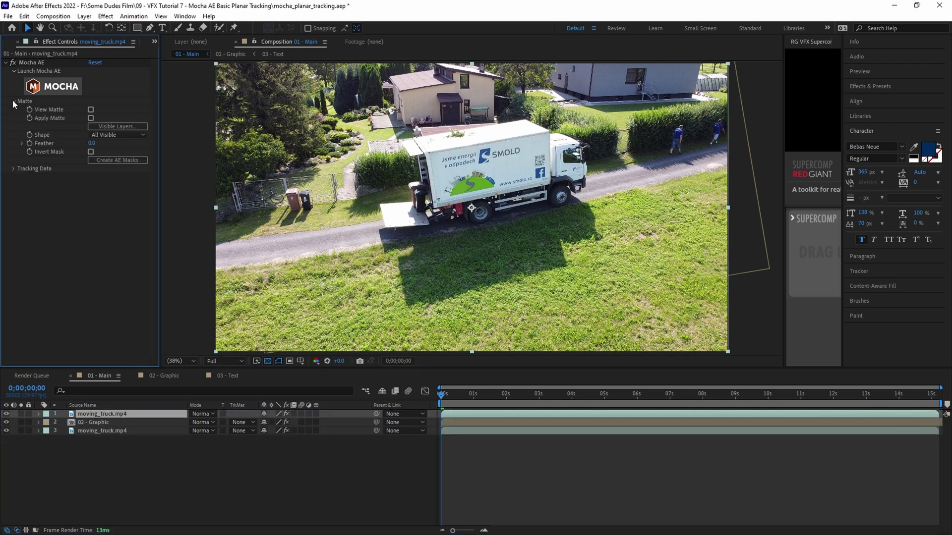
pyautogui.click(125, 160)
# Reveal the new mask's properties on the duplicated truck layer and set its Mask Feather to 5 pixels
pyautogui.click(93, 416)
pyautogui.press('m')
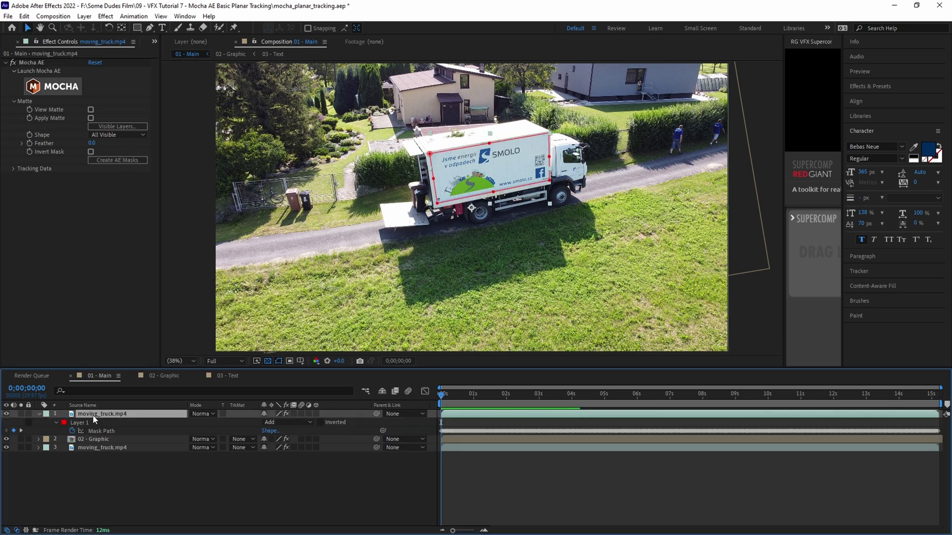
pyautogui.press('m')
pyautogui.press('m')
pyautogui.click(282, 440)
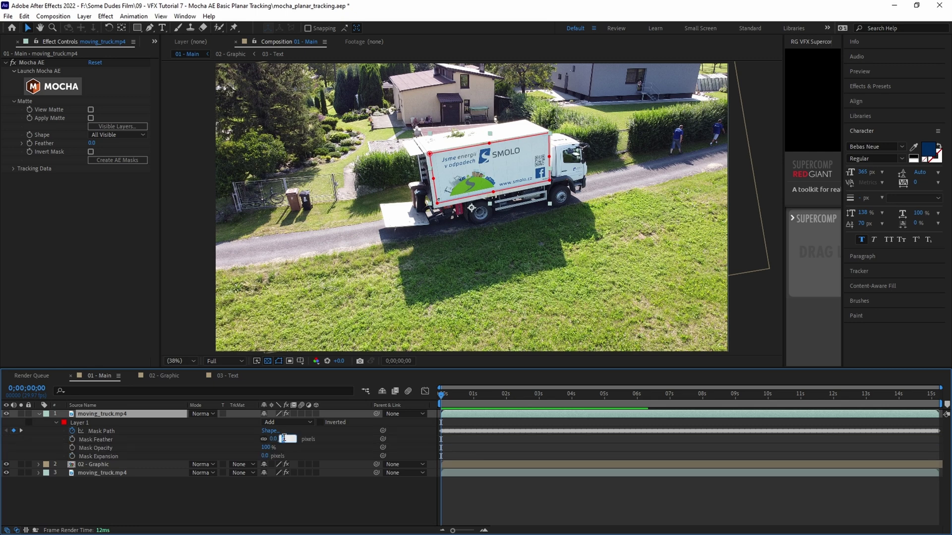
pyautogui.write('5')
pyautogui.press('Return')
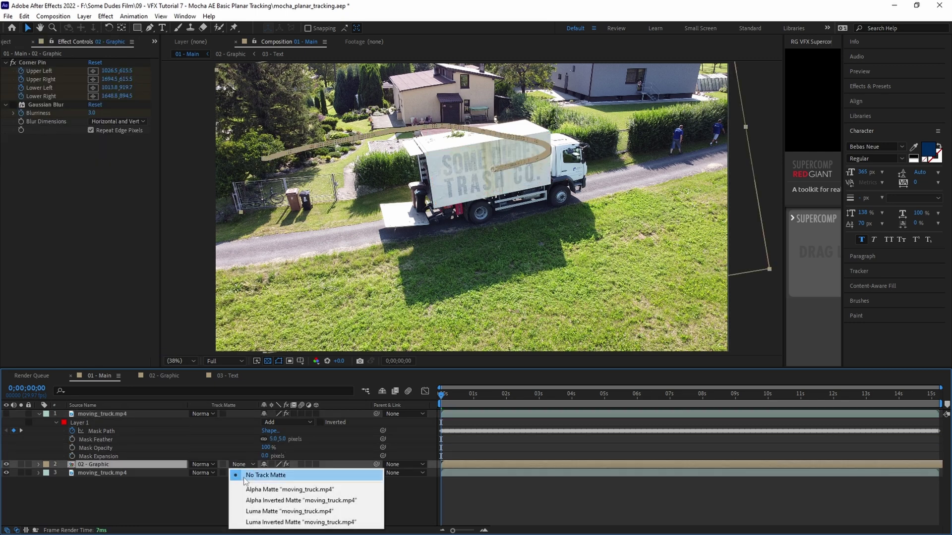
# Set 02 - Graphic's track matte to Alpha Matte "moving_truck.mp4", enable its Gaussian Blur, and preview the composite
pyautogui.click(245, 490)
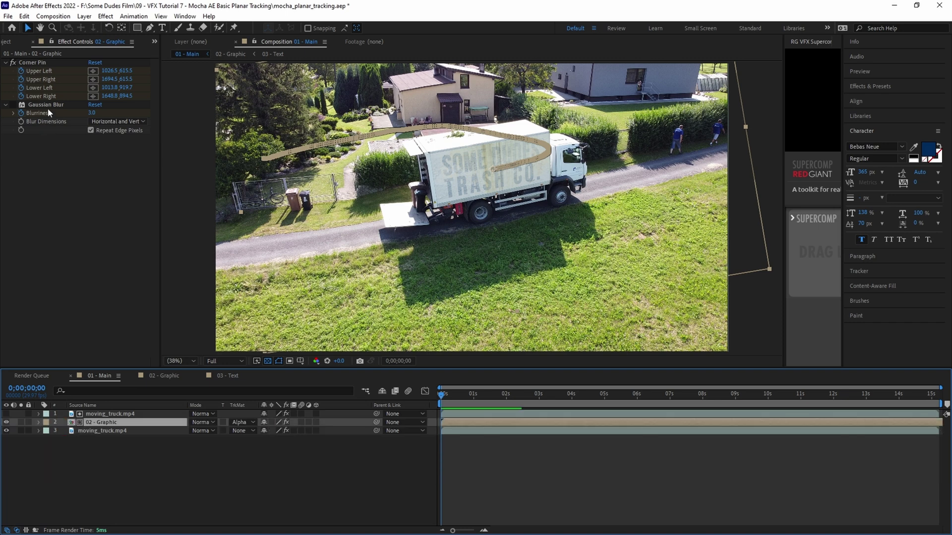
pyautogui.click(47, 107)
pyautogui.click(12, 106)
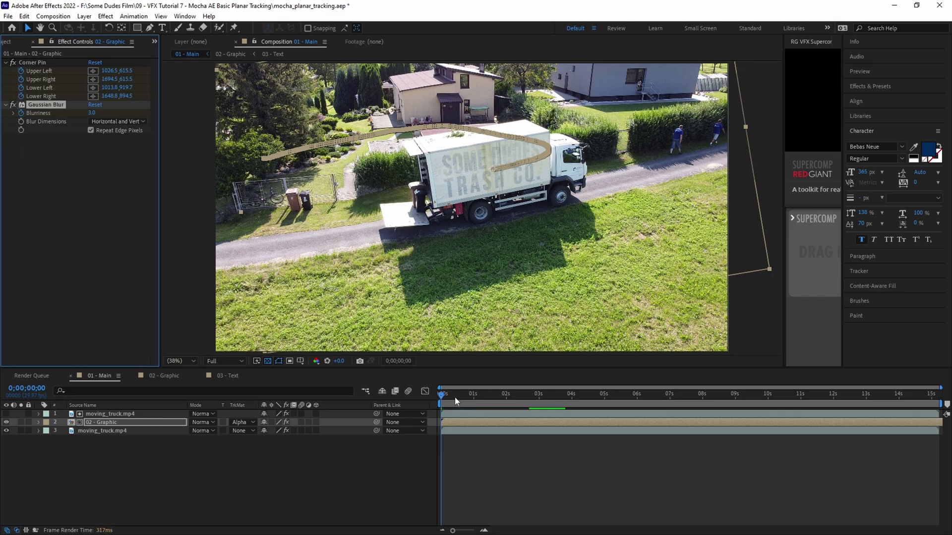
pyautogui.press('space')
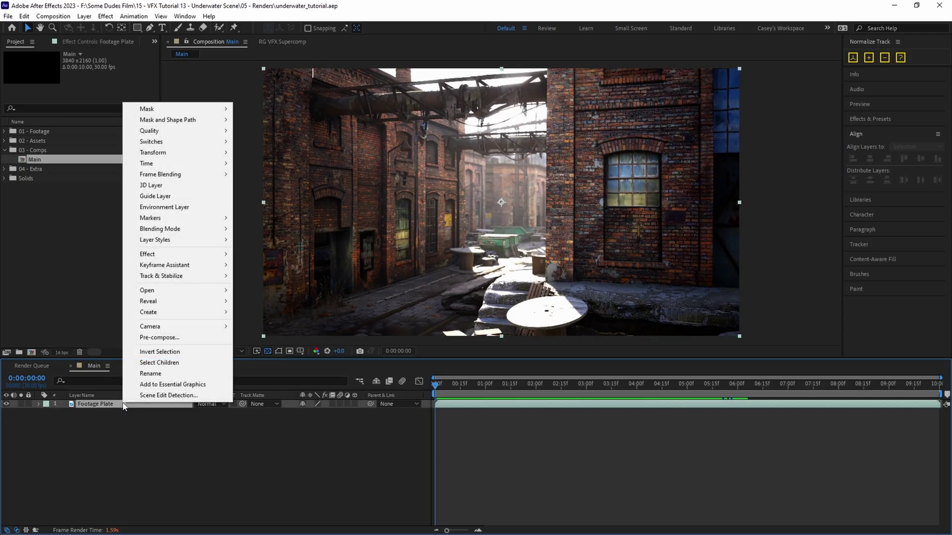
# Apply Track Camera to Footage Plate and re-solve it with the Typical solve method and Detailed Analysis enabled
pyautogui.moveTo(182, 275)
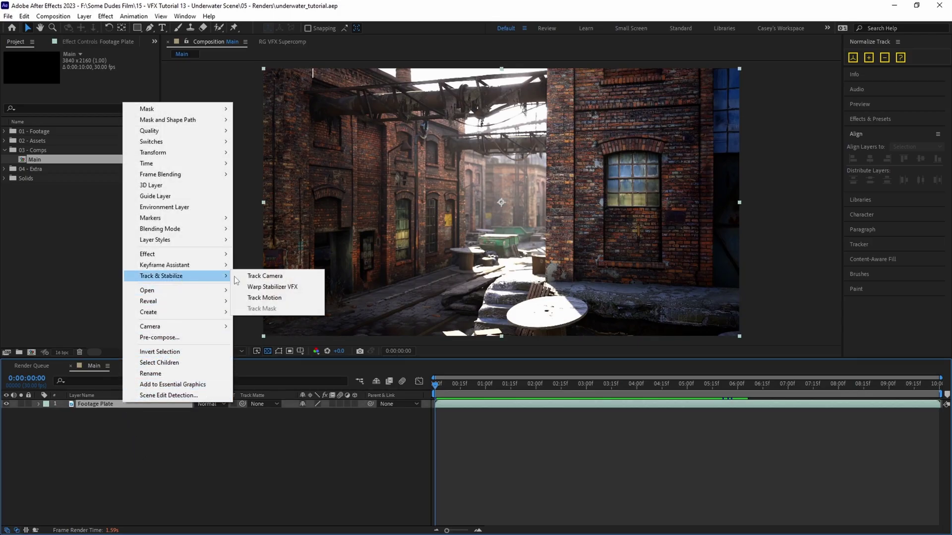
pyautogui.click(253, 278)
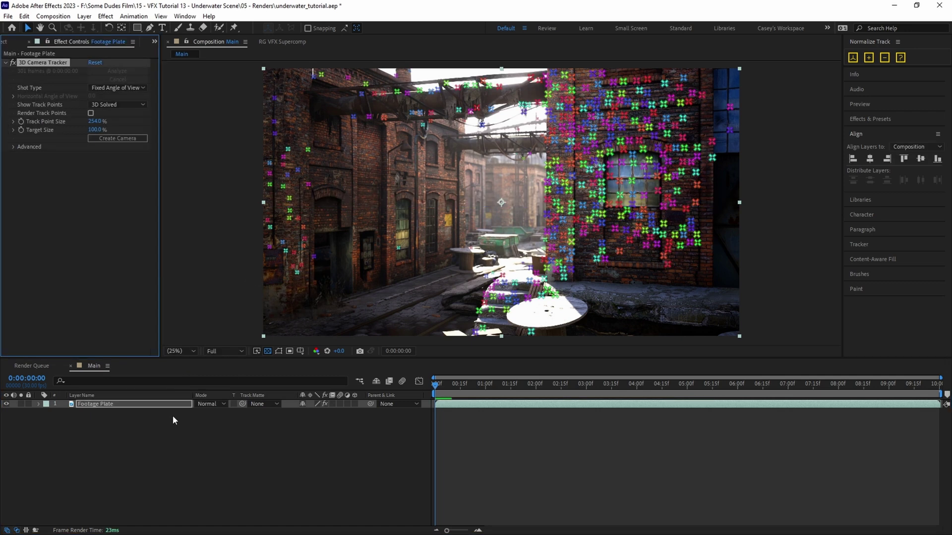
pyautogui.click(13, 147)
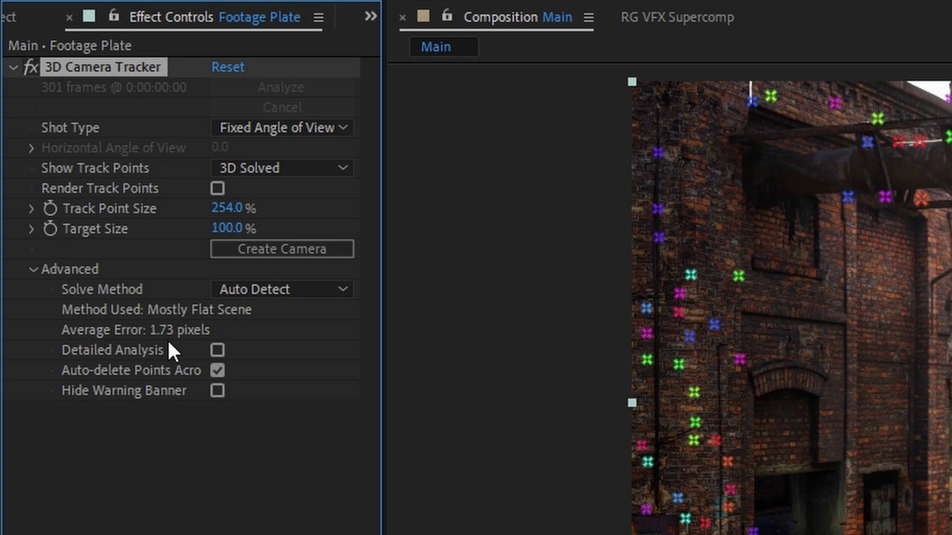
pyautogui.click(295, 289)
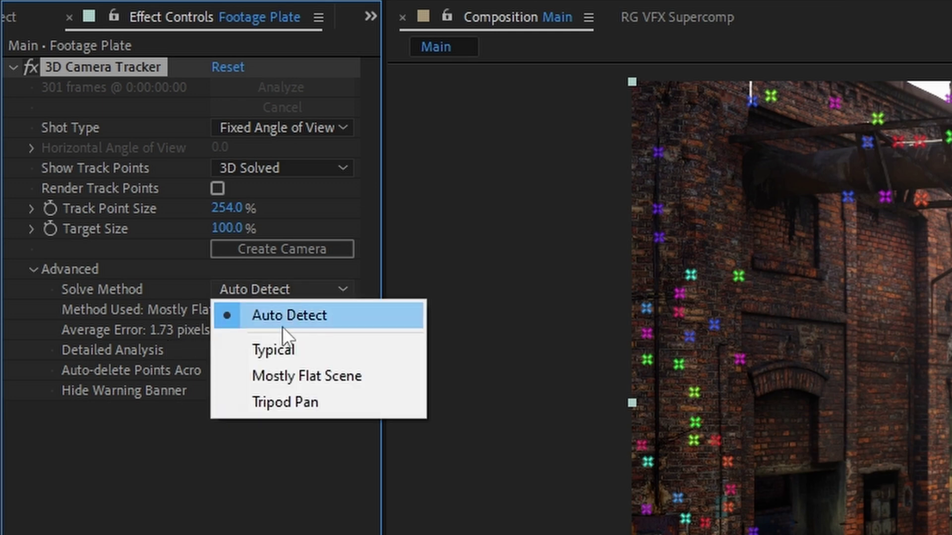
pyautogui.click(277, 343)
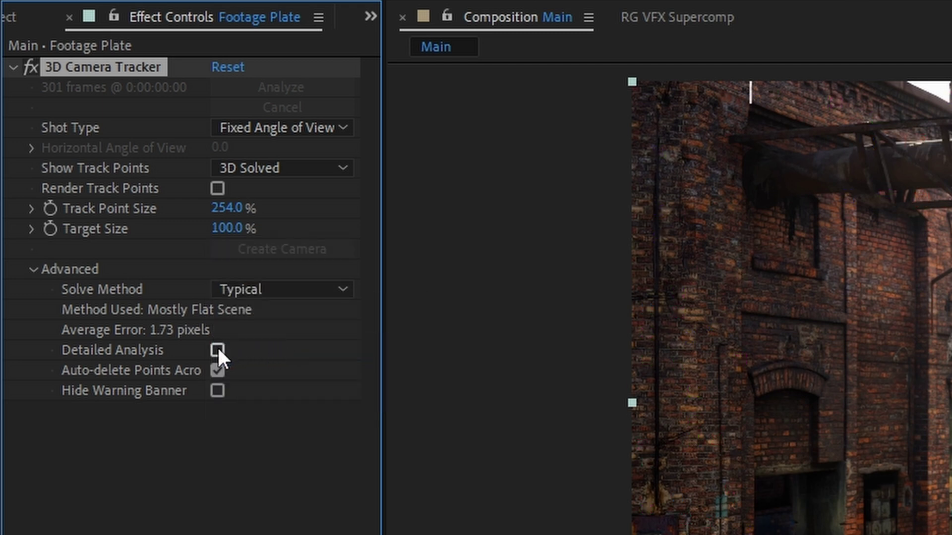
pyautogui.click(217, 350)
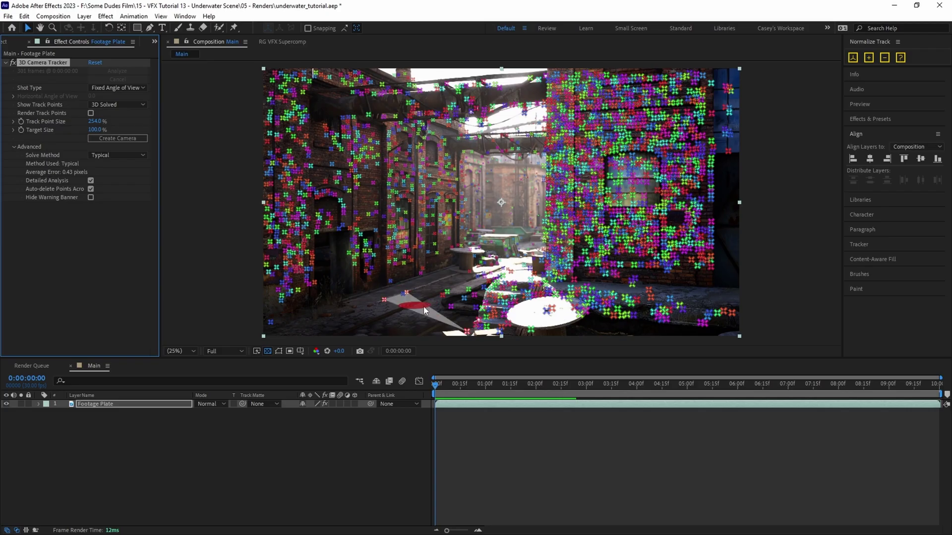
# Create a solid and camera from track points on the alley ground and check the solid's placement up close
pyautogui.click(421, 307)
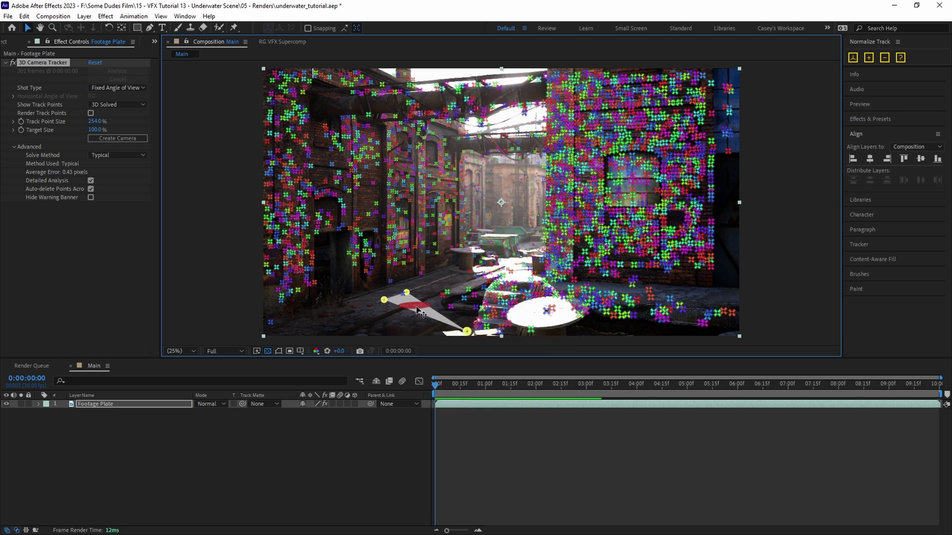
pyautogui.rightClick(417, 307)
pyautogui.click(465, 323)
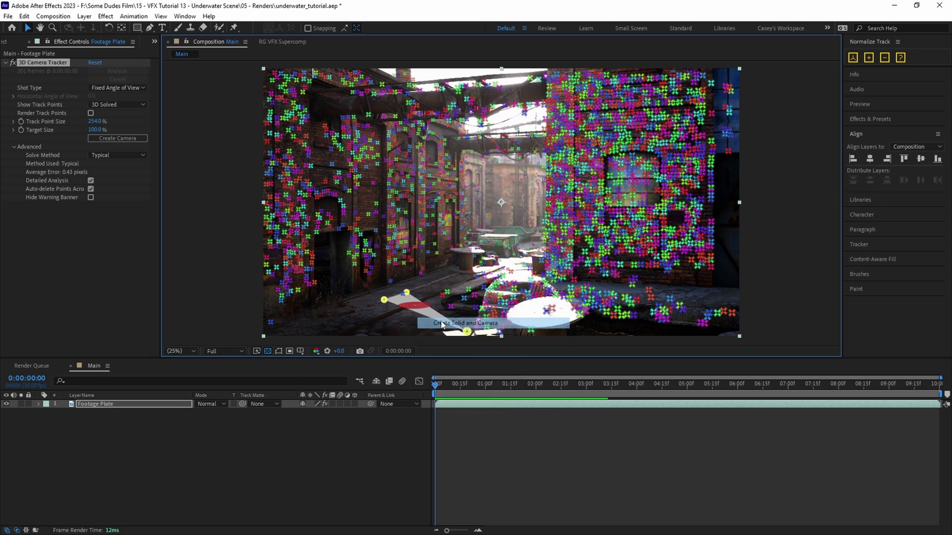
pyautogui.moveTo(499, 254); pyautogui.dragTo(502, 250)
pyautogui.scroll(2, 481, 256)
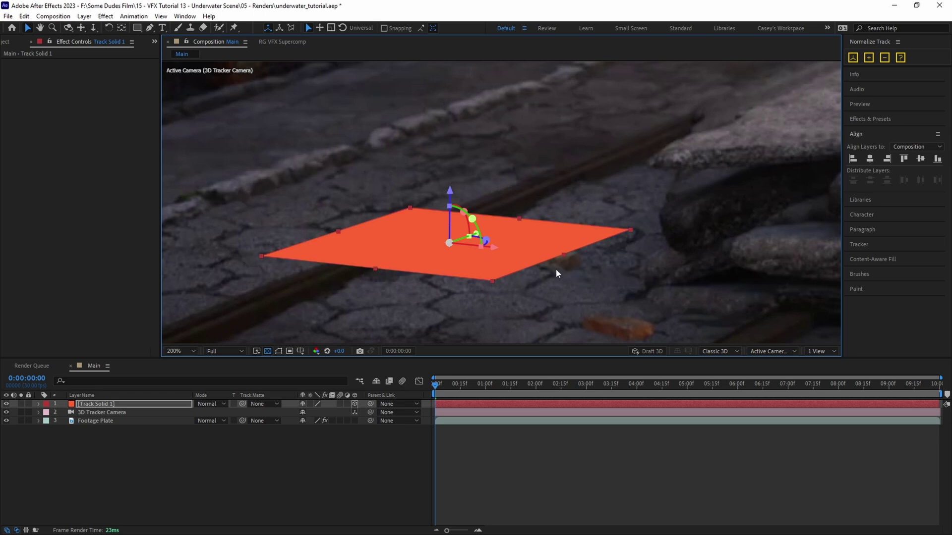
pyautogui.scroll(-5, 468, 251)
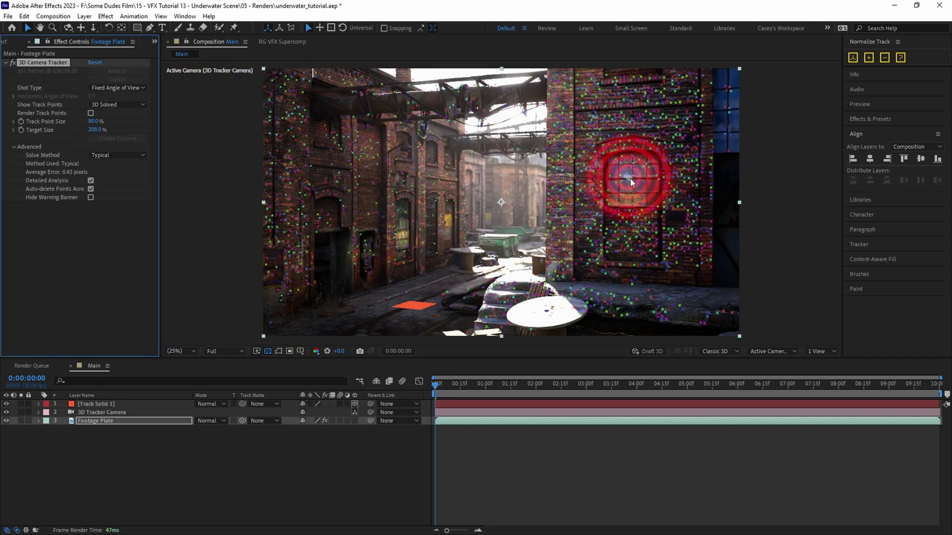
# Create further track solids on the right brick wall, the left wall and the far back wall
pyautogui.click(60, 64)
pyautogui.click(346, 195)
pyautogui.rightClick(343, 193)
pyautogui.click(363, 212)
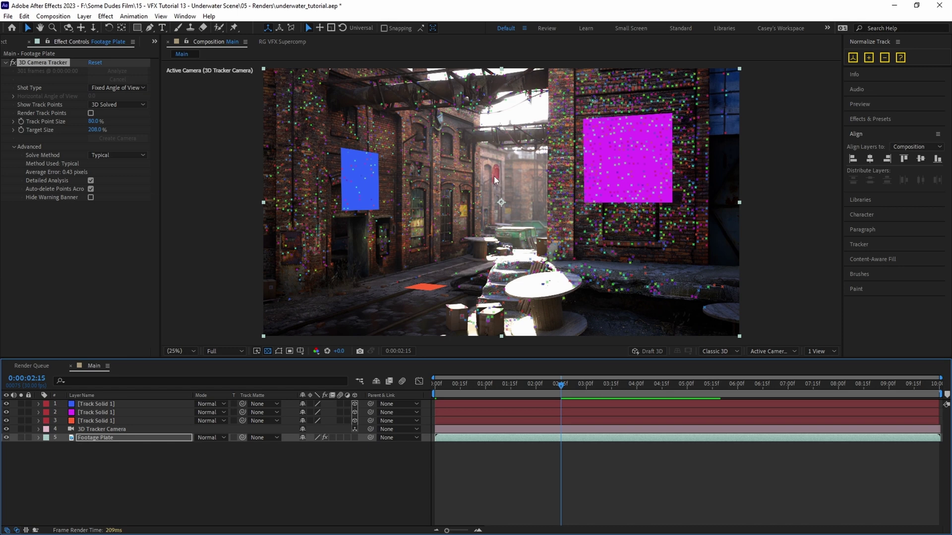
pyautogui.click(505, 188)
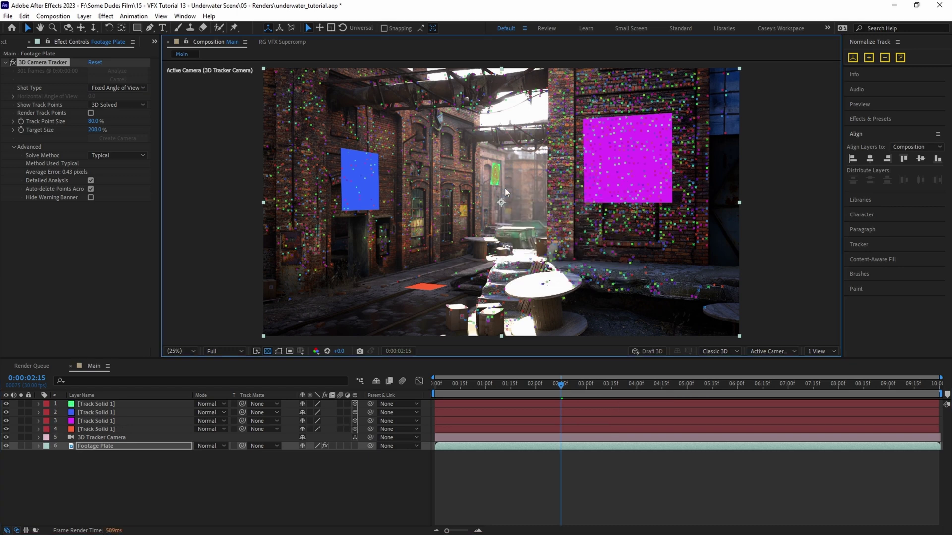
# Create track solids on the stone ledge and on the round table top, and scrub through the shot
pyautogui.rightClick(639, 251)
pyautogui.click(657, 268)
pyautogui.rightClick(559, 281)
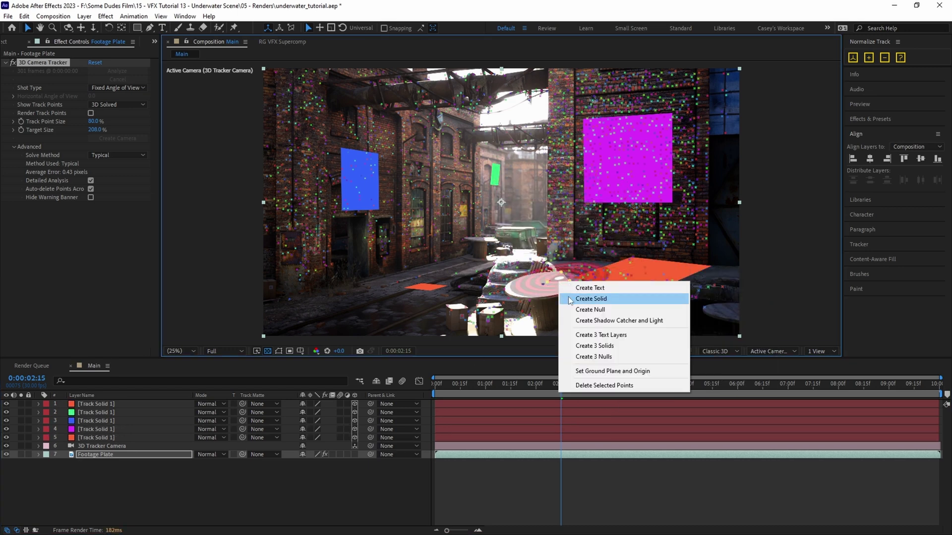
pyautogui.click(590, 298)
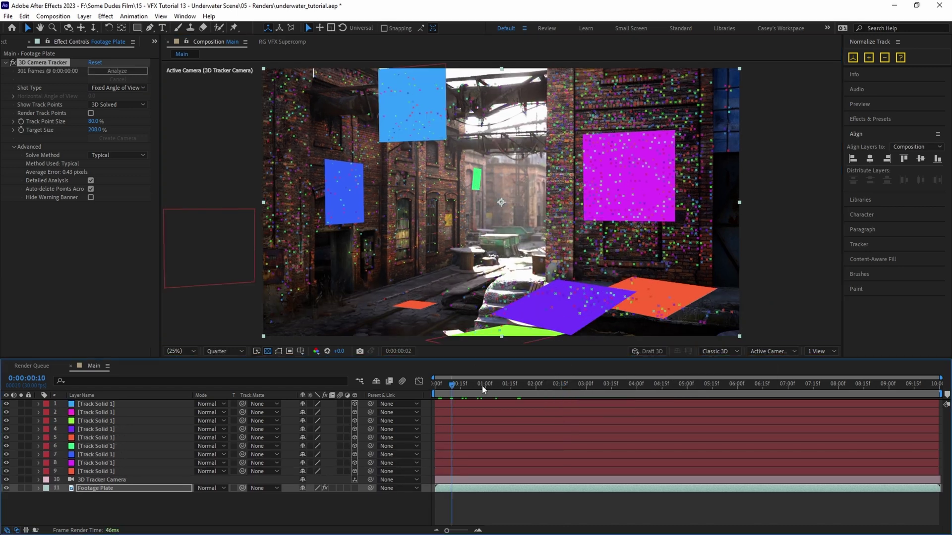
pyautogui.moveTo(481, 386); pyautogui.dragTo(610, 385)
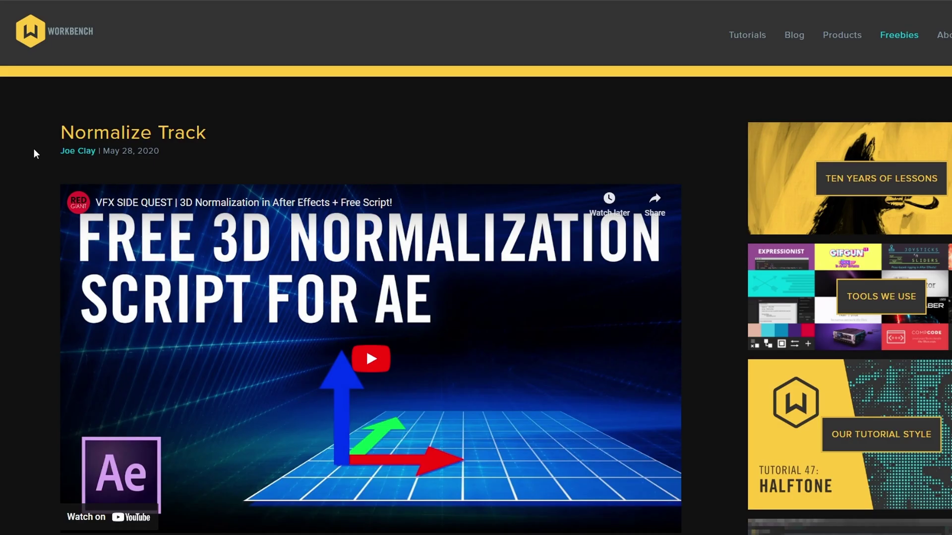
# Read the Normalize Track page on the Workbench website and open the Element Supply Co. link for the free script
pyautogui.scroll(-2, 34, 149)
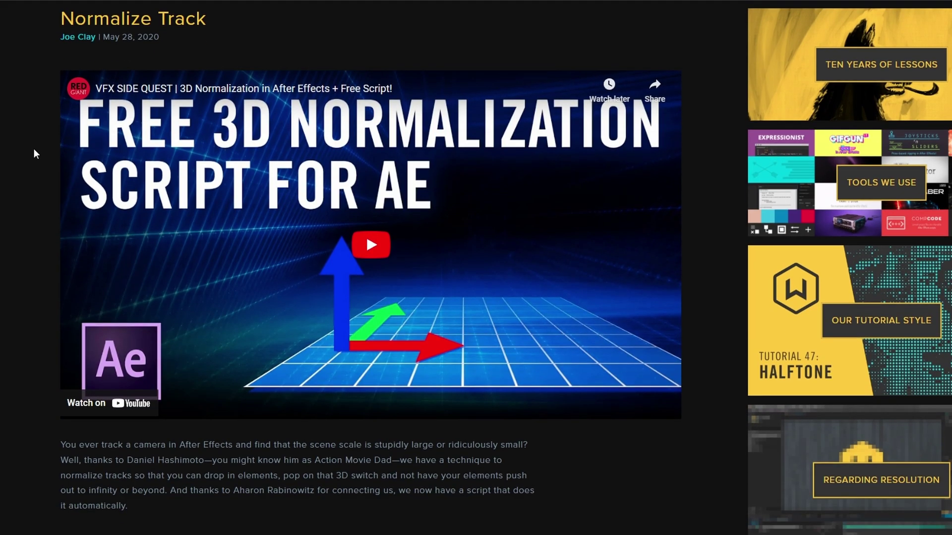
pyautogui.scroll(-3, 34, 149)
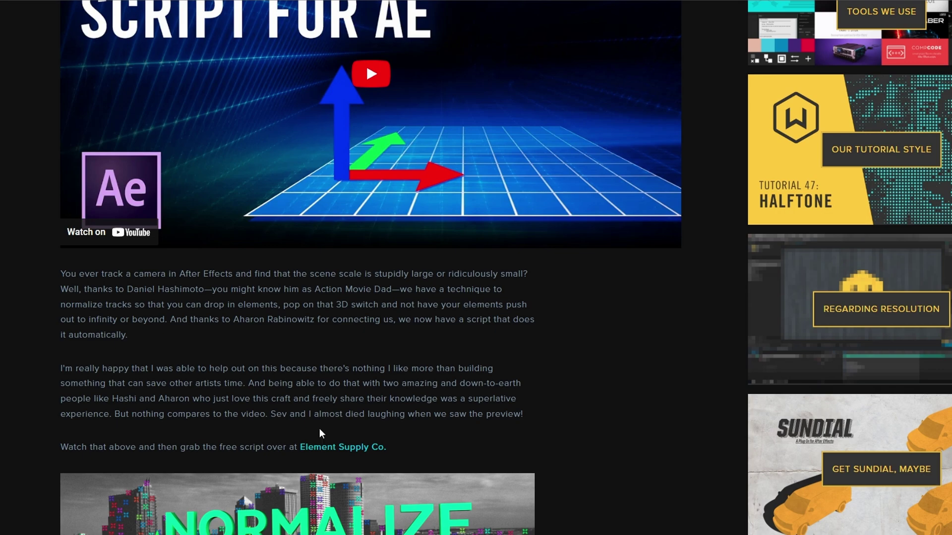
pyautogui.click(325, 449)
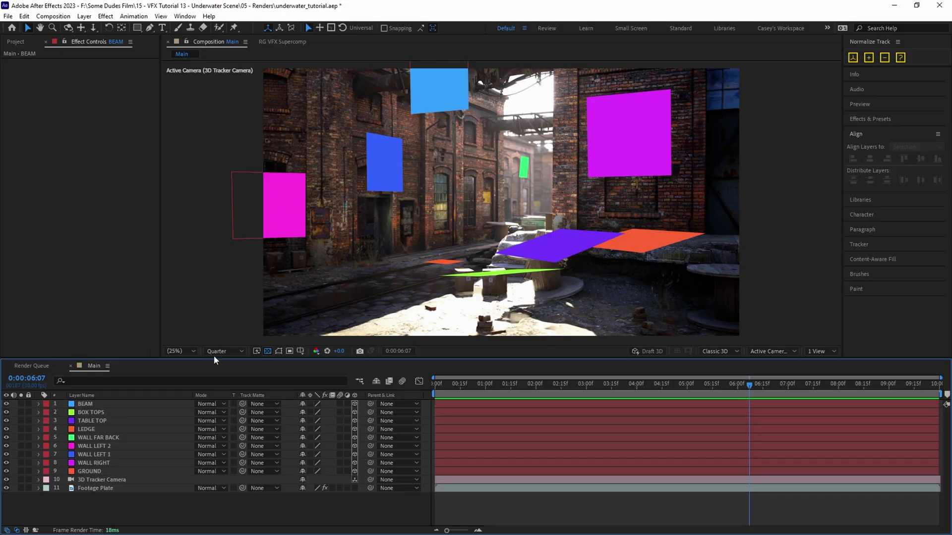
# Select all track solids from BEAM through GROUND and run the Normalize Track script on them
pyautogui.click(112, 404)
pyautogui.keyDown('shift'); pyautogui.click(108, 472); pyautogui.keyUp('shift')
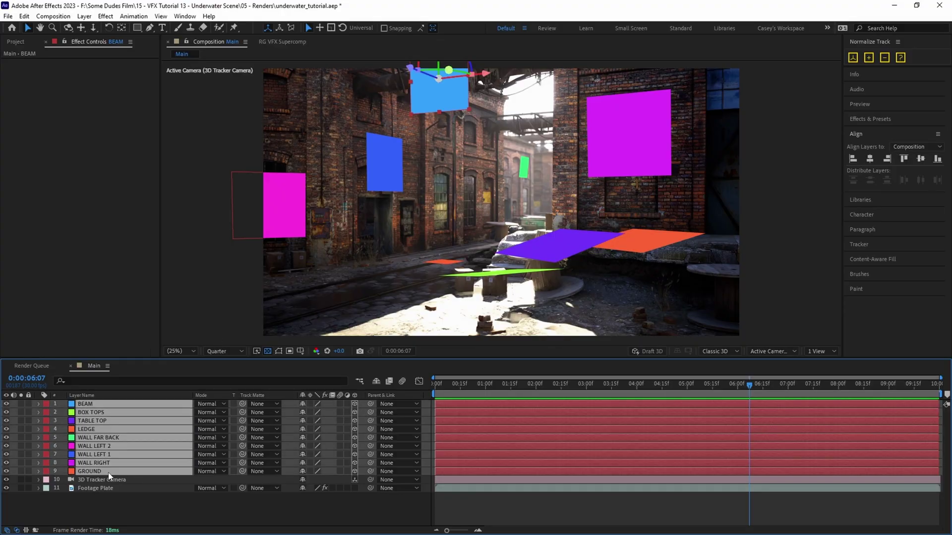
pyautogui.click(853, 58)
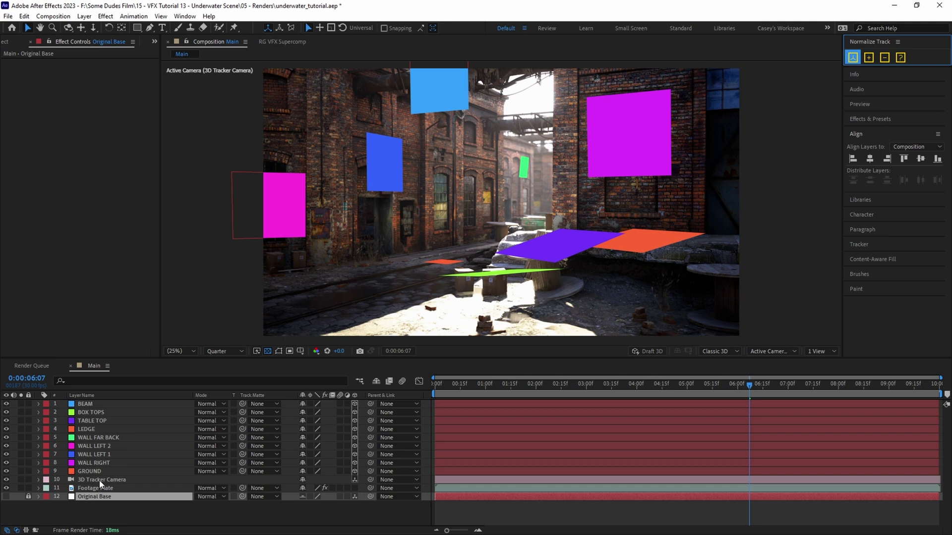
# Move the 3D Tracker Camera layer to the top of the layer stack, above BEAM
pyautogui.keyDown('ctrl'); pyautogui.click(99, 481); pyautogui.keyUp('ctrl')
pyautogui.moveTo(99, 480); pyautogui.dragTo(101, 403)
# Create an extra track solid on the foreground ground from the Footage Plate's 3D Camera Tracker and add it to the normalized track
pyautogui.click(95, 489)
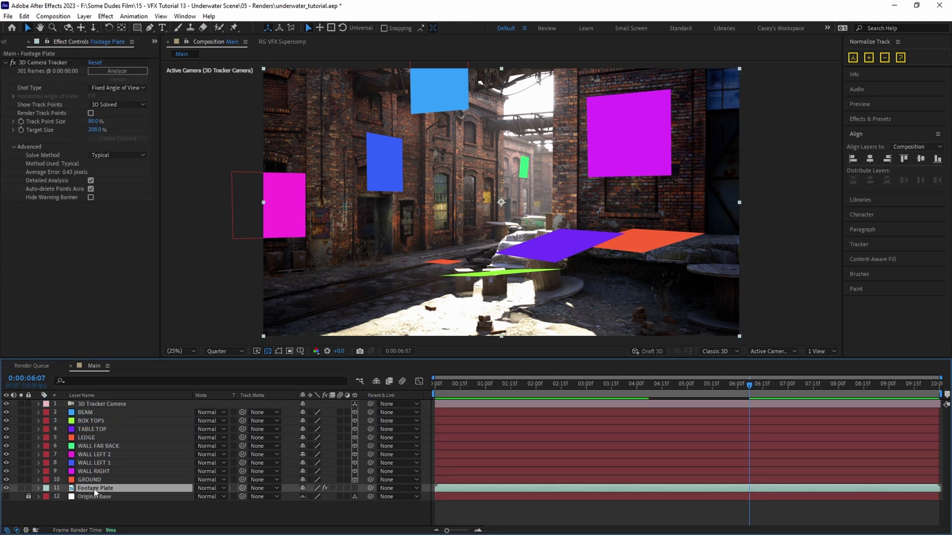
pyautogui.click(37, 63)
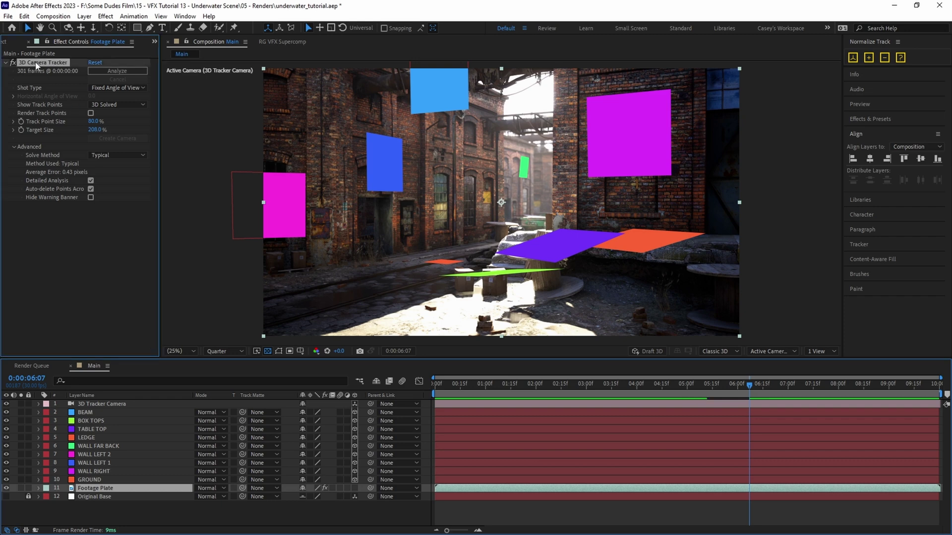
pyautogui.rightClick(395, 321)
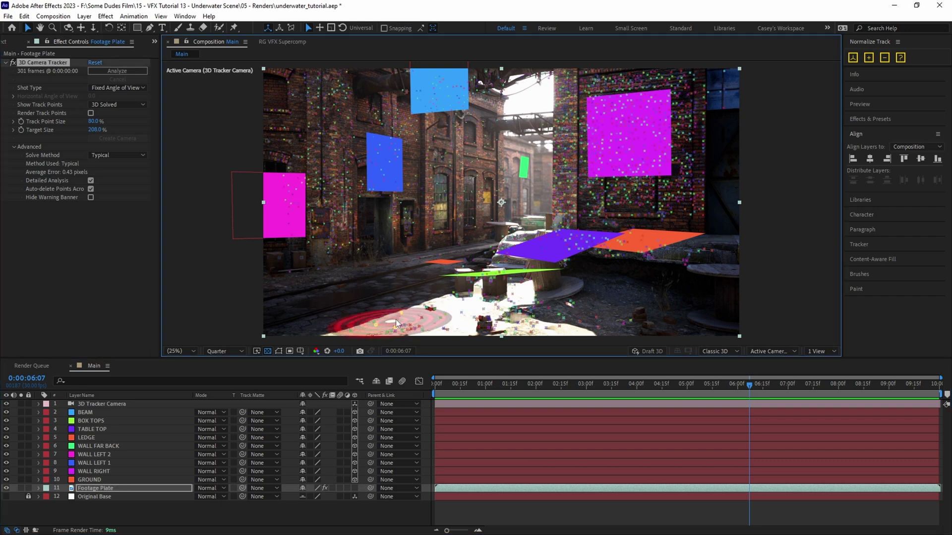
pyautogui.click(425, 337)
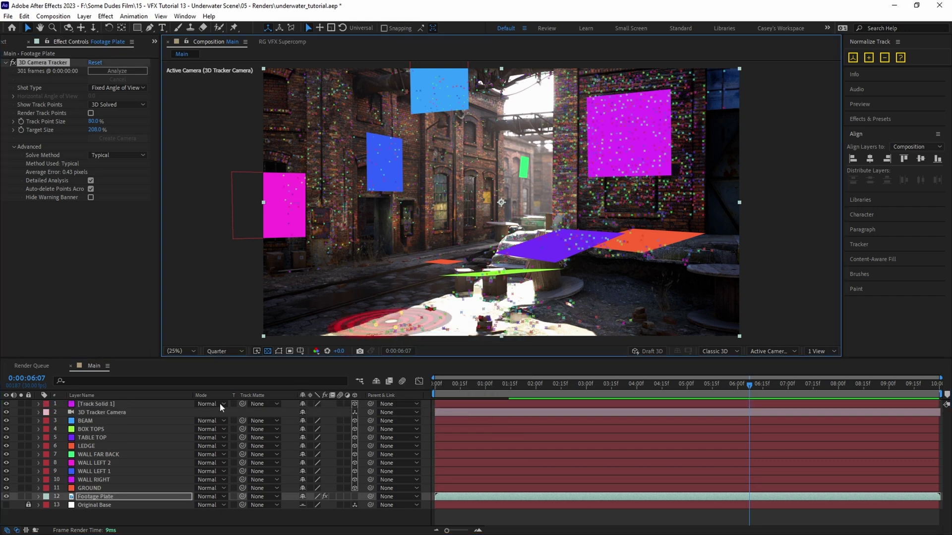
pyautogui.click(142, 404)
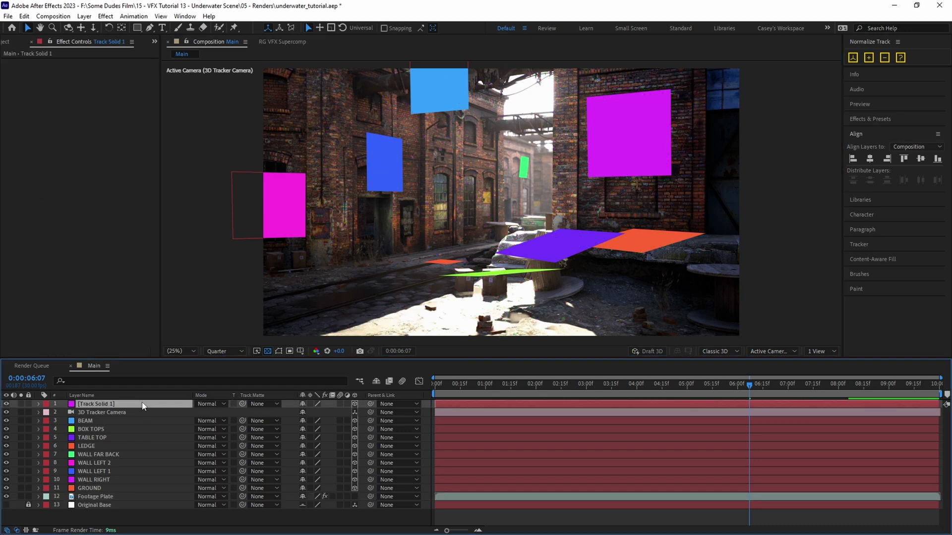
pyautogui.click(868, 58)
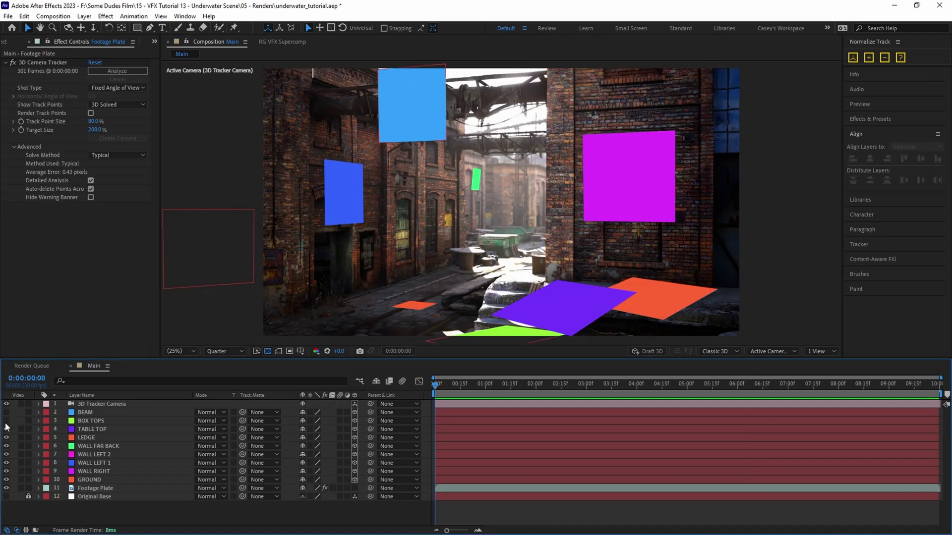
# Hide all track solids from BEAM through GROUND and create a 3840 × 2160, 10-second, 30 fps composition named Caustics
pyautogui.moveTo(6, 427); pyautogui.dragTo(9, 481)
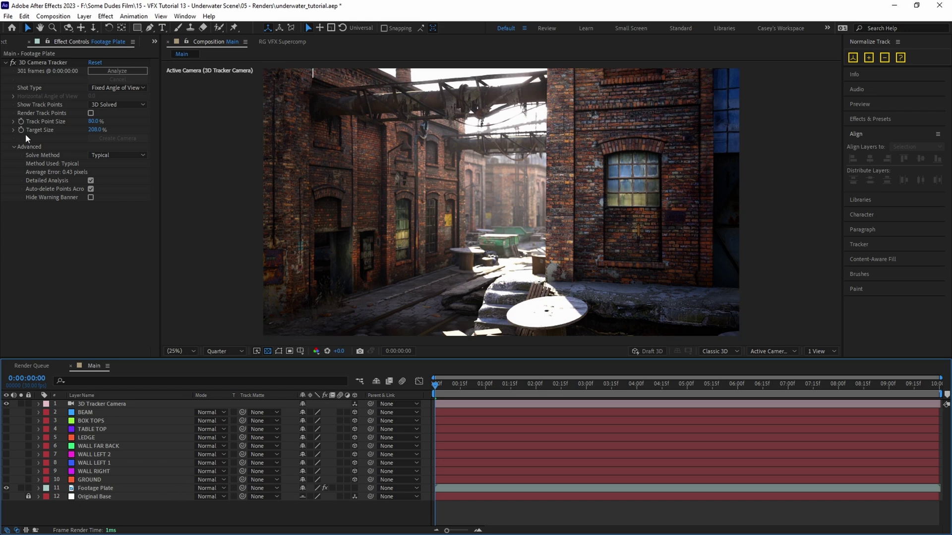
pyautogui.hotkey('ctrl', '0')
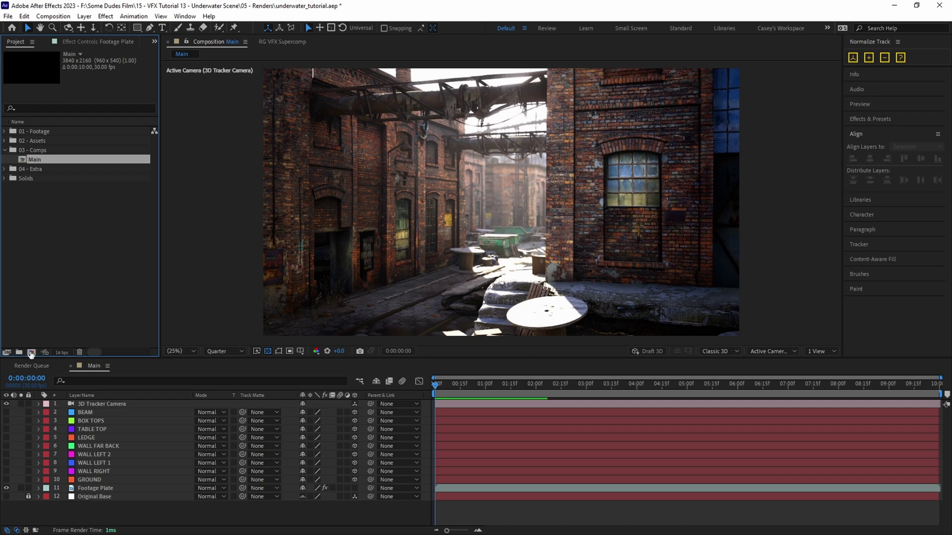
pyautogui.click(31, 353)
pyautogui.write('Caustics')
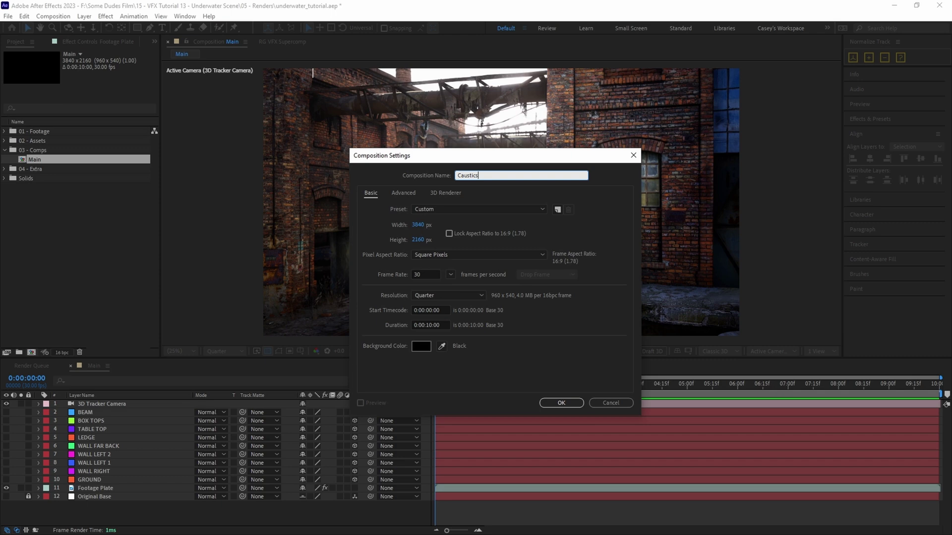
pyautogui.press('Return')
# Add a black comp-size solid named Caustics and apply the Fractal Noise effect to it
pyautogui.hotkey('ctrl', 'y')
pyautogui.write('Caustics')
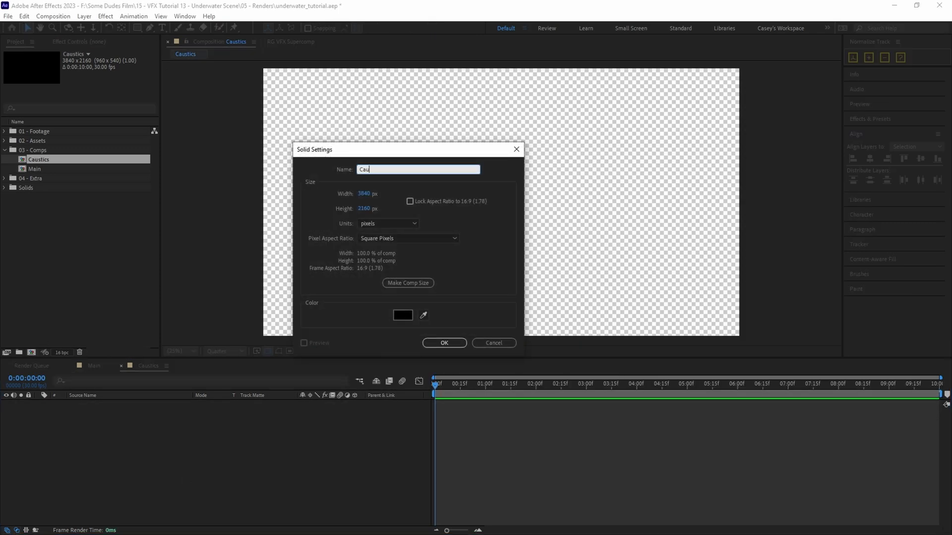
pyautogui.press('Return')
pyautogui.hotkey('ctrl', 'space')
pyautogui.write('fractal nois')
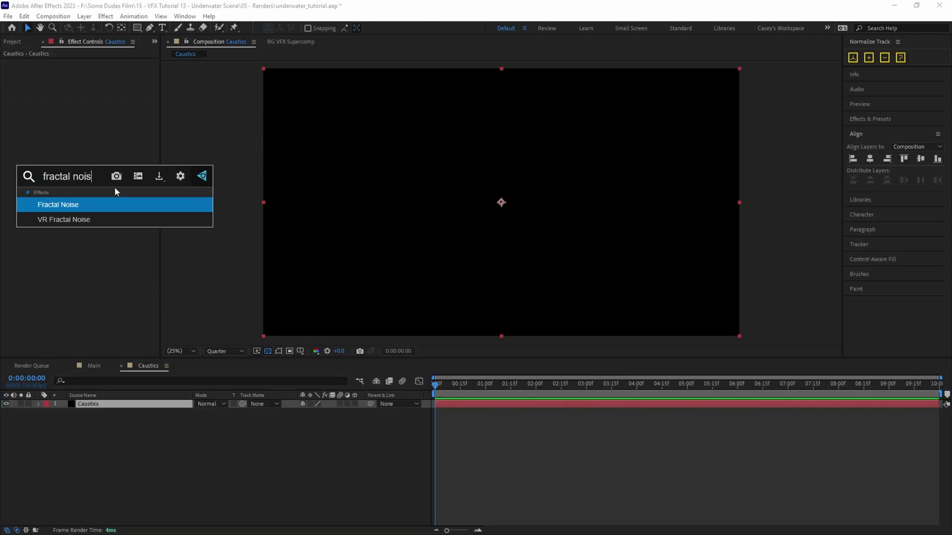
pyautogui.press('Return')
# Animate the Fractal Noise Evolution with the expression time*230
pyautogui.keyDown('alt'); pyautogui.click(21, 147); pyautogui.keyUp('alt')
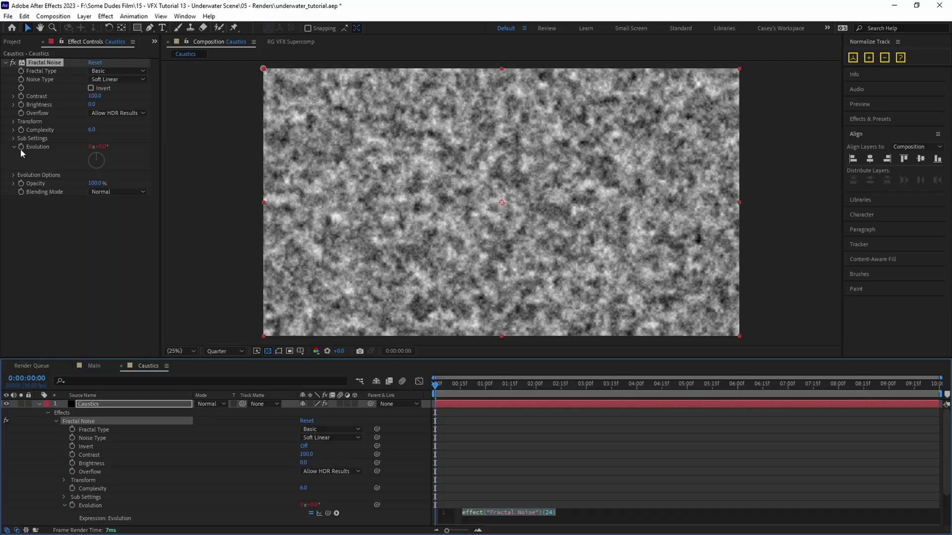
pyautogui.write('time*')
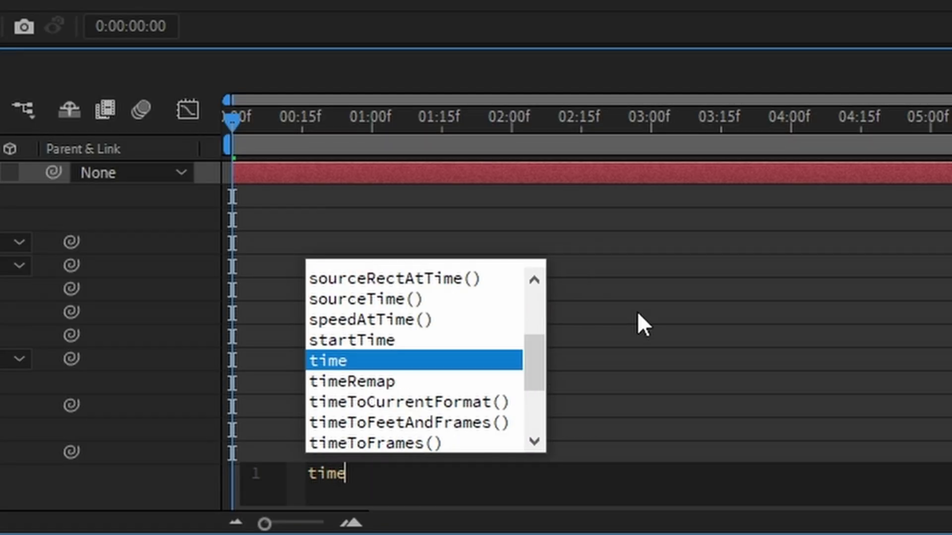
pyautogui.write('230')
pyautogui.moveTo(450, 378)
pyautogui.mouseDown()
pyautogui.moveTo(483, 376)
pyautogui.moveTo(435, 382)
pyautogui.mouseUp()
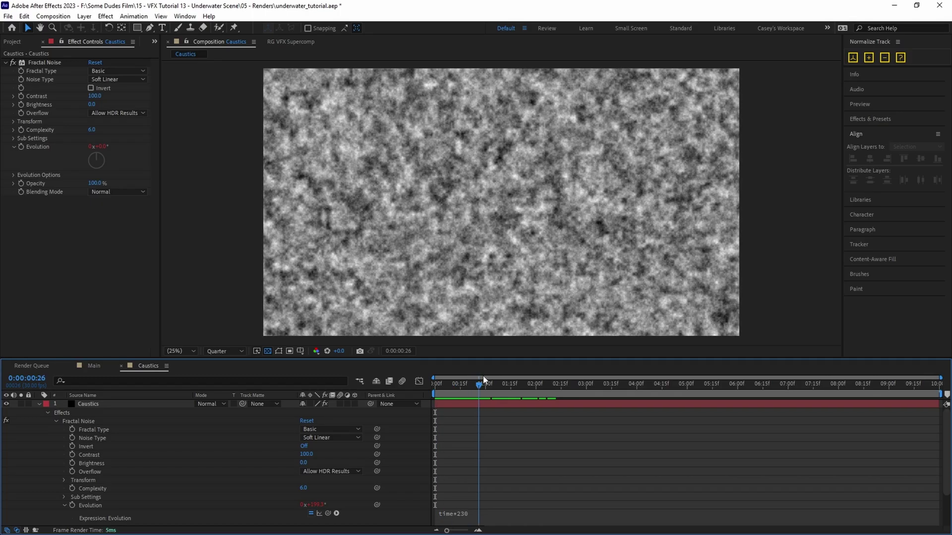
# Apply CC Vector Blur to the Caustics solid with Amount 30 and Ridge Smoothness 3
pyautogui.hotkey('ctrl', 'space')
pyautogui.write('cc vec')
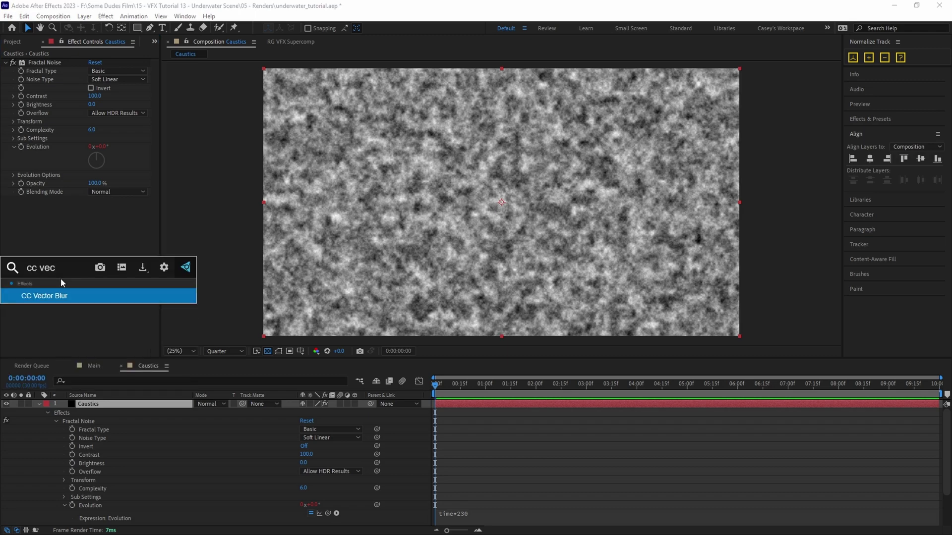
pyautogui.press('Return')
pyautogui.click(91, 218)
pyautogui.write('30')
pyautogui.press('Return')
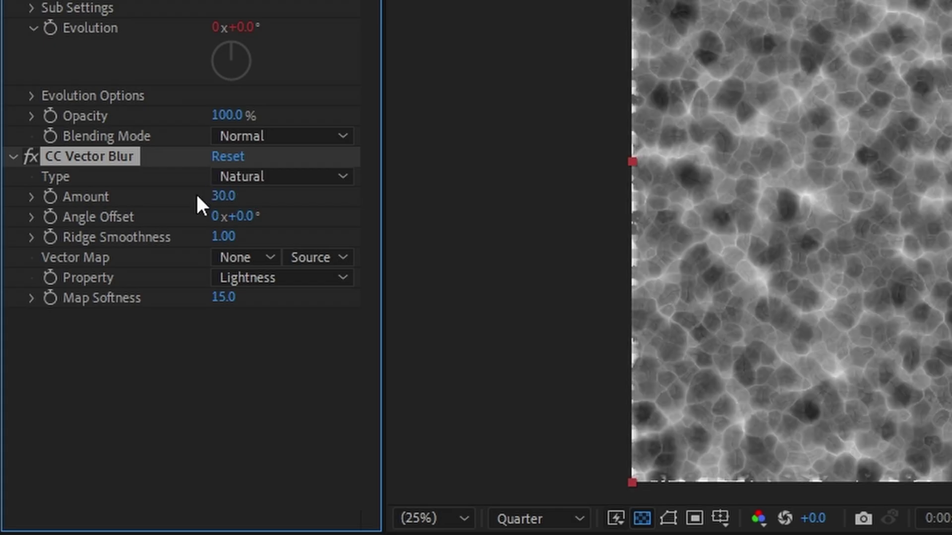
pyautogui.click(215, 237)
pyautogui.write('3')
pyautogui.press('Return')
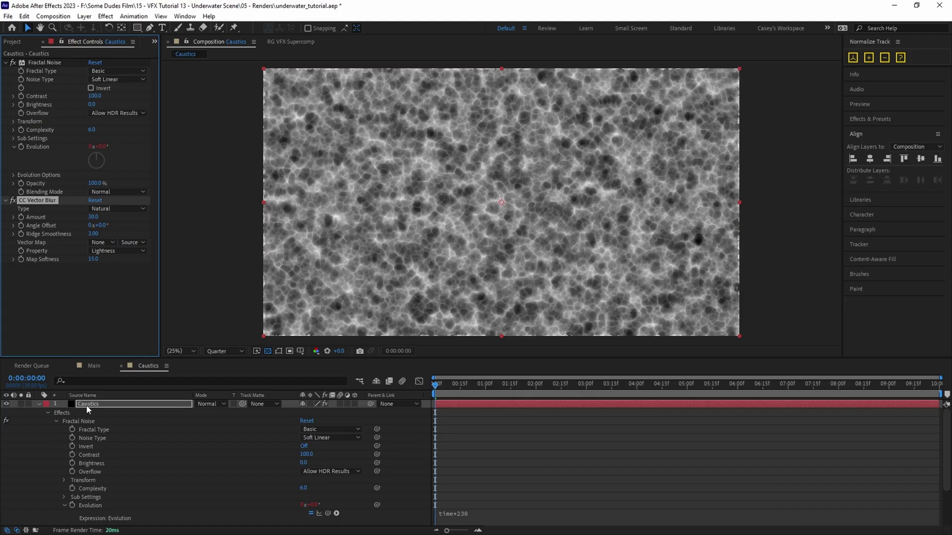
# Scale the Caustics solid up to 241% and preview the animated pattern
pyautogui.click(87, 404)
pyautogui.press('s')
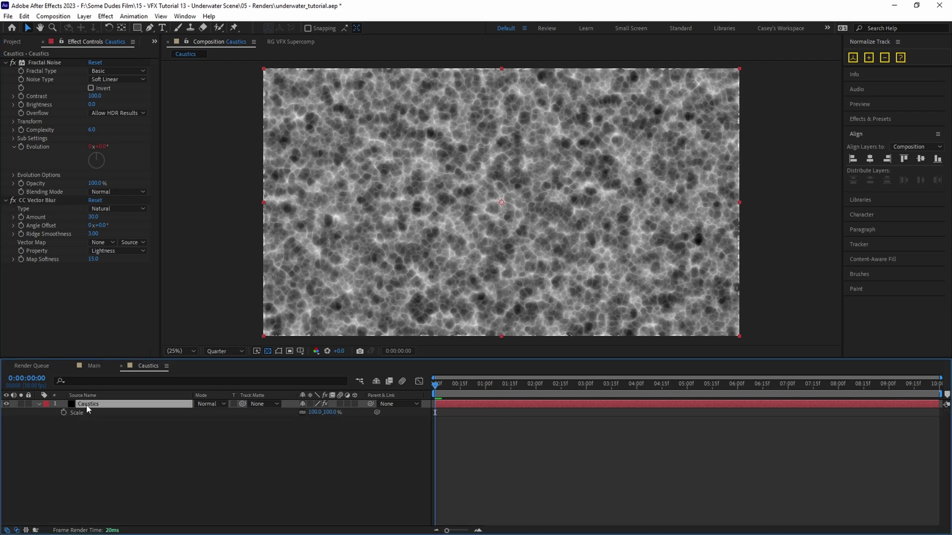
pyautogui.moveTo(330, 412); pyautogui.dragTo(398, 410)
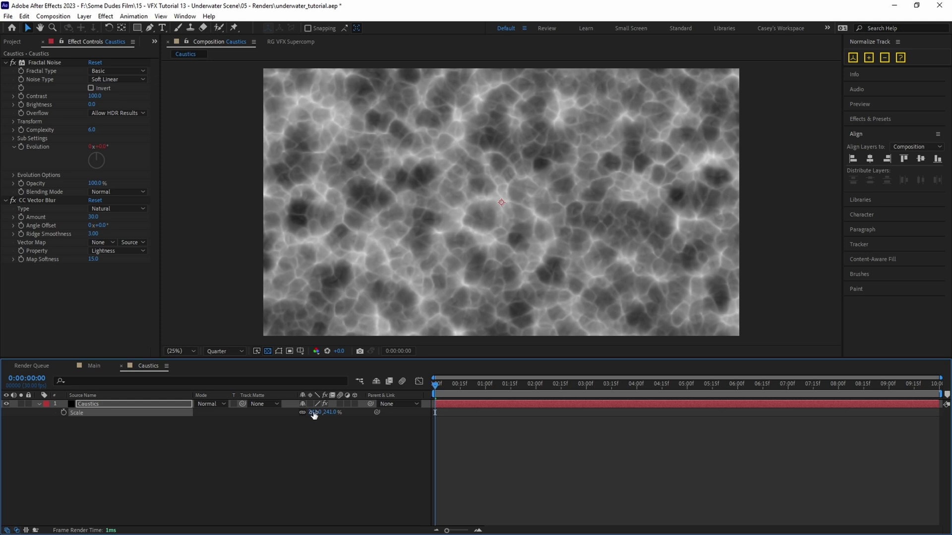
pyautogui.click(328, 461)
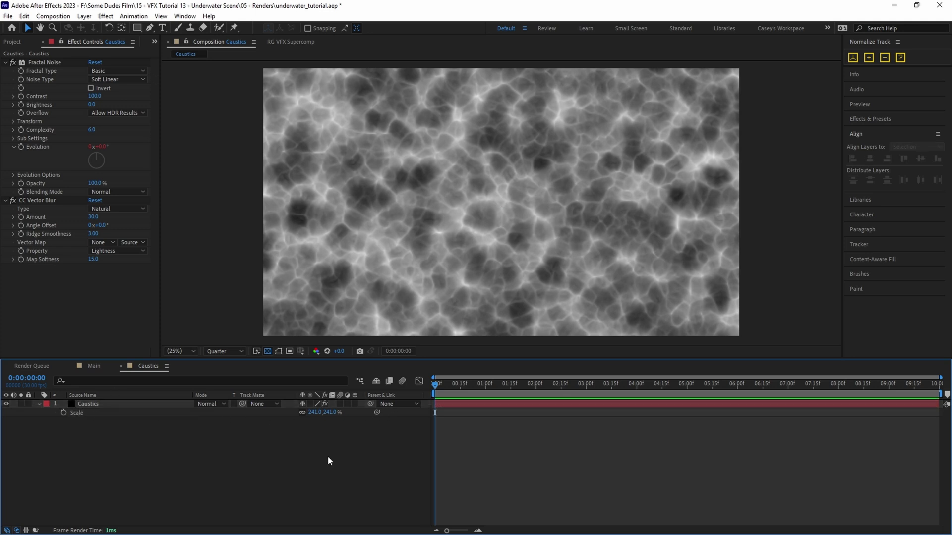
pyautogui.press('space')
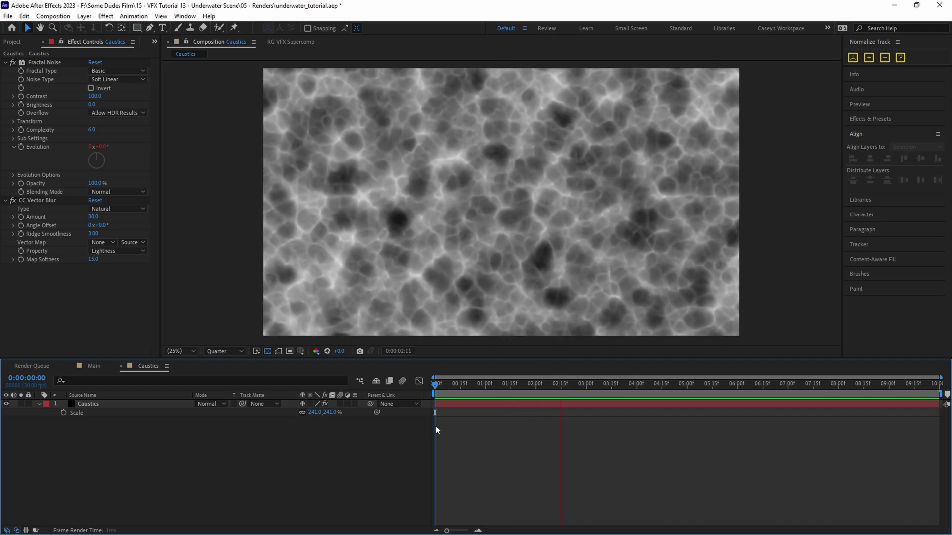
# In the Main composition, duplicate the WALL LEFT 1 solid, move the copy to the top of the stack and make it visible
pyautogui.click(95, 366)
pyautogui.click(99, 463)
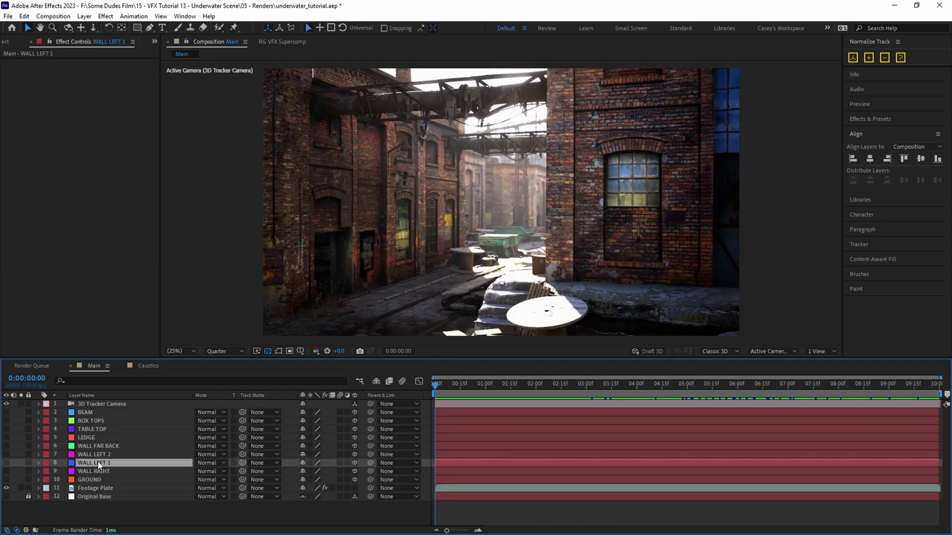
pyautogui.hotkey('ctrl', 'd')
pyautogui.moveTo(97, 465); pyautogui.dragTo(96, 405)
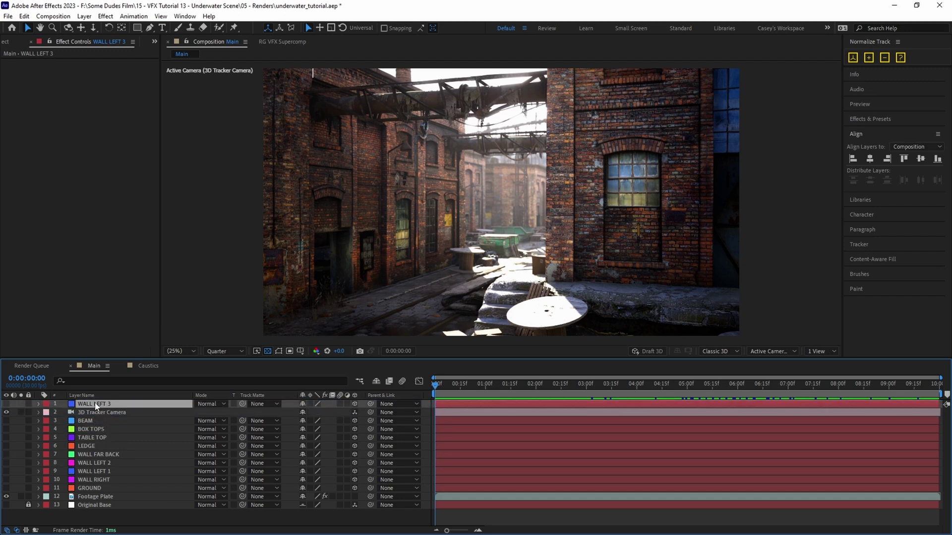
pyautogui.click(7, 404)
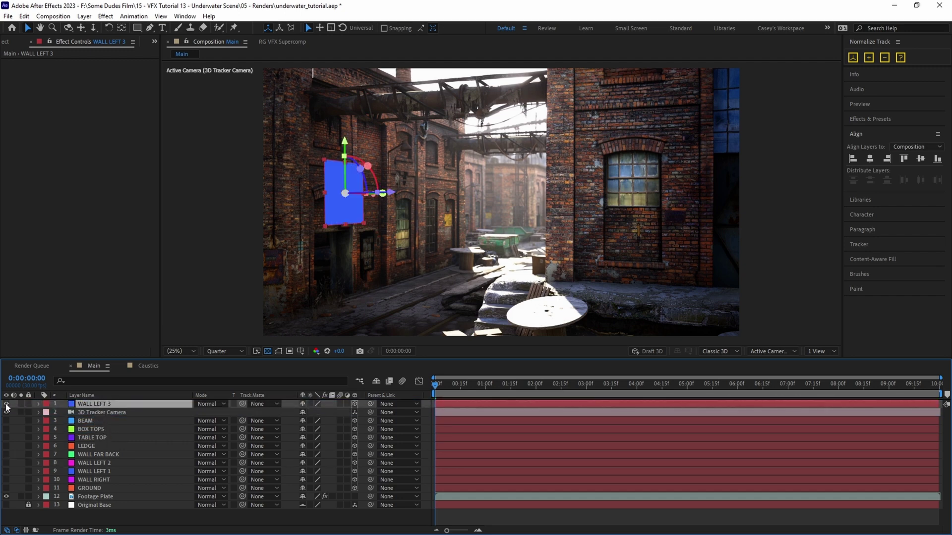
# Replace the duplicated left wall solid with the Caustics composition and scrub through the shot
pyautogui.click(5, 43)
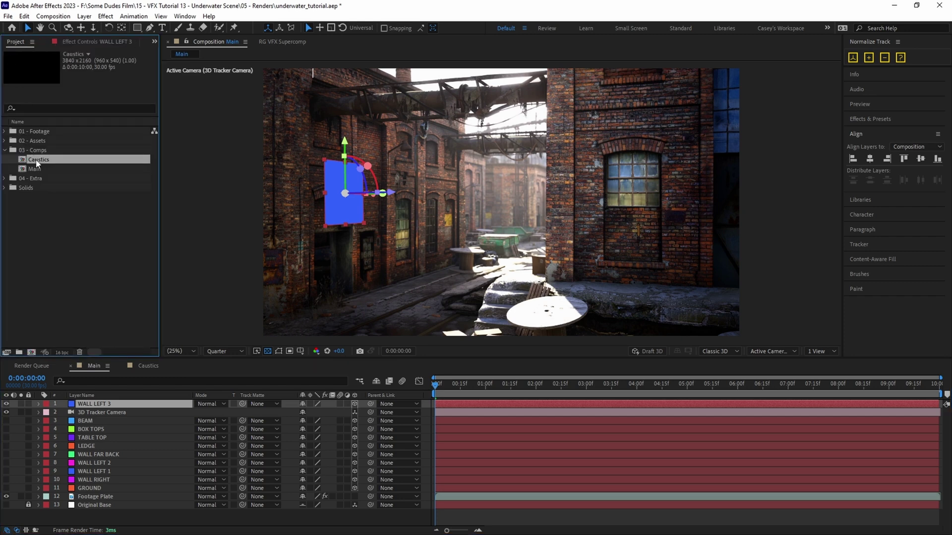
pyautogui.moveTo(37, 163); pyautogui.dragTo(93, 403)
pyautogui.moveTo(435, 385); pyautogui.dragTo(551, 380)
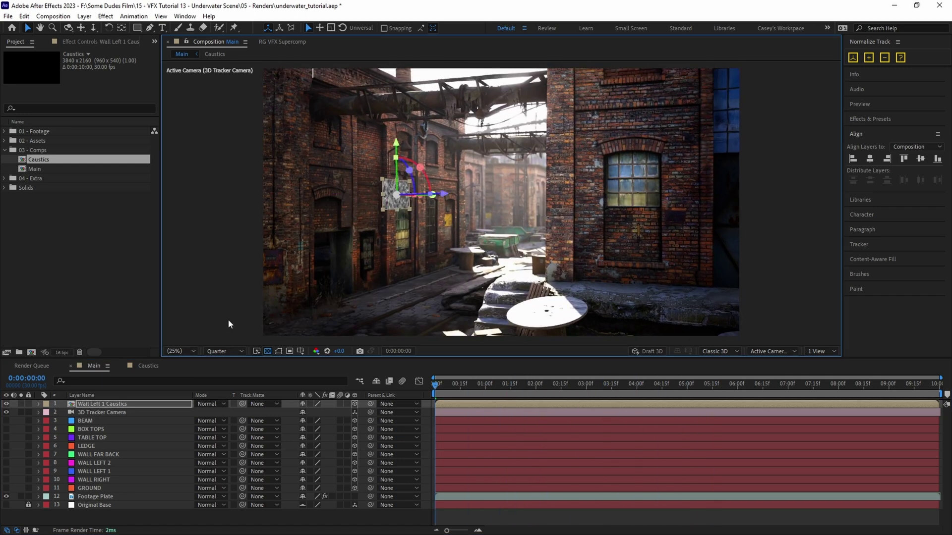
# Unlink the scale of Wall Left 1 Caustics and size it to about 83% wide by 68% high, positioned over the left brick wall
pyautogui.press('s')
pyautogui.moveTo(312, 412); pyautogui.dragTo(335, 412)
pyautogui.moveTo(395, 143); pyautogui.dragTo(396, 153)
pyautogui.moveTo(312, 412); pyautogui.dragTo(319, 412)
pyautogui.moveTo(432, 204); pyautogui.dragTo(439, 203)
pyautogui.click(302, 412)
pyautogui.moveTo(324, 412); pyautogui.dragTo(329, 412)
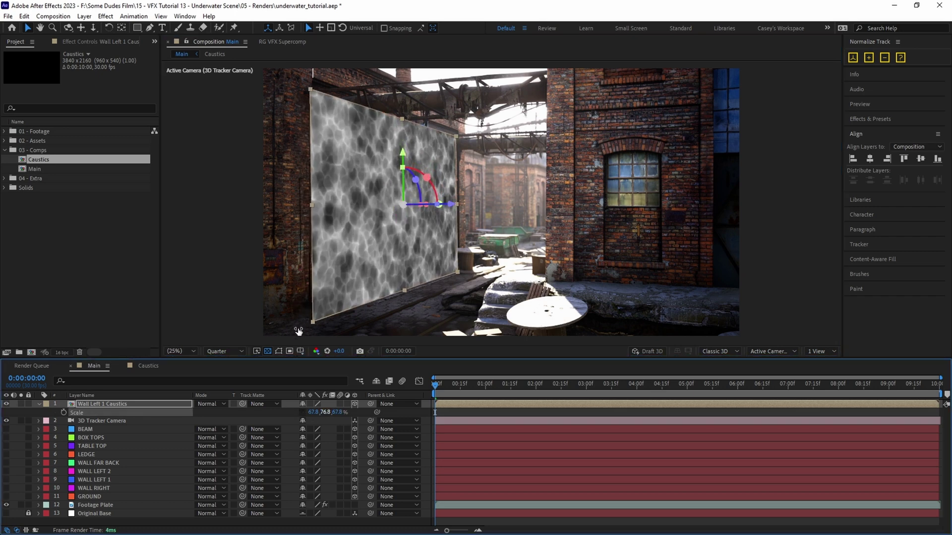
pyautogui.moveTo(298, 332); pyautogui.dragTo(293, 331)
pyautogui.moveTo(312, 412); pyautogui.dragTo(318, 411)
pyautogui.moveTo(450, 204); pyautogui.dragTo(453, 203)
pyautogui.moveTo(313, 412); pyautogui.dragTo(314, 412)
# Draw a rectangular mask just inside the edges of Wall Left 1 Caustics and feather it 93 pixels
pyautogui.click(137, 27)
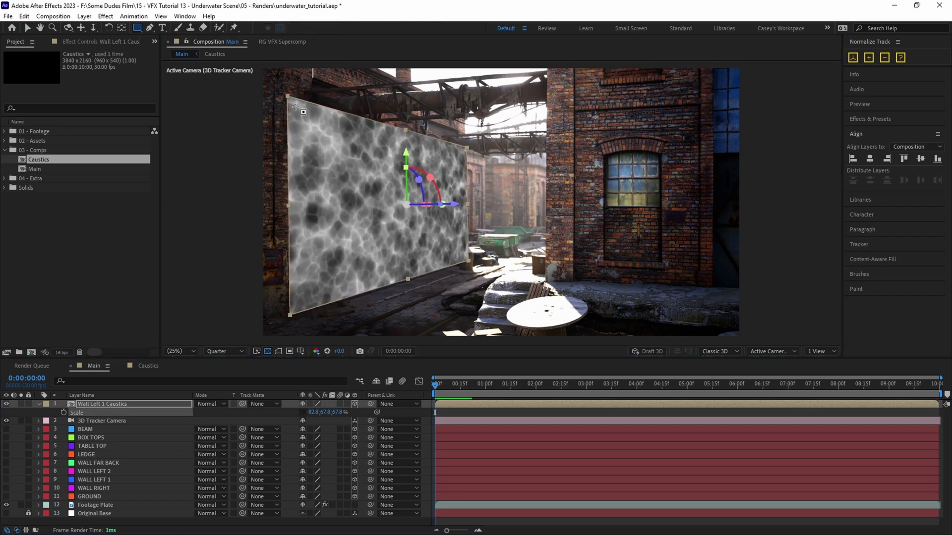
pyautogui.moveTo(296, 107); pyautogui.dragTo(455, 267)
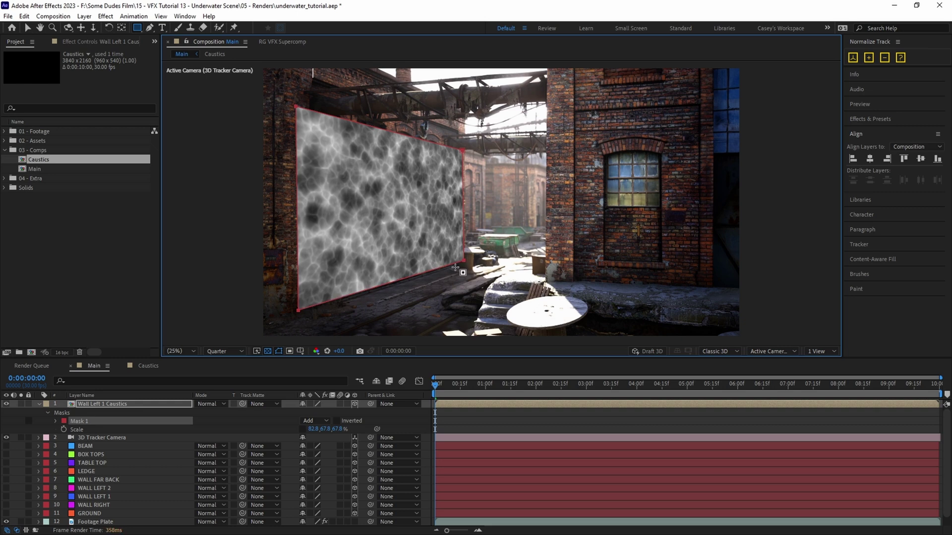
pyautogui.press('f')
pyautogui.moveTo(315, 421); pyautogui.dragTo(357, 420)
# Set the Wall Left 1 Caustics layer to Overlay blending mode and 70% opacity
pyautogui.click(208, 404)
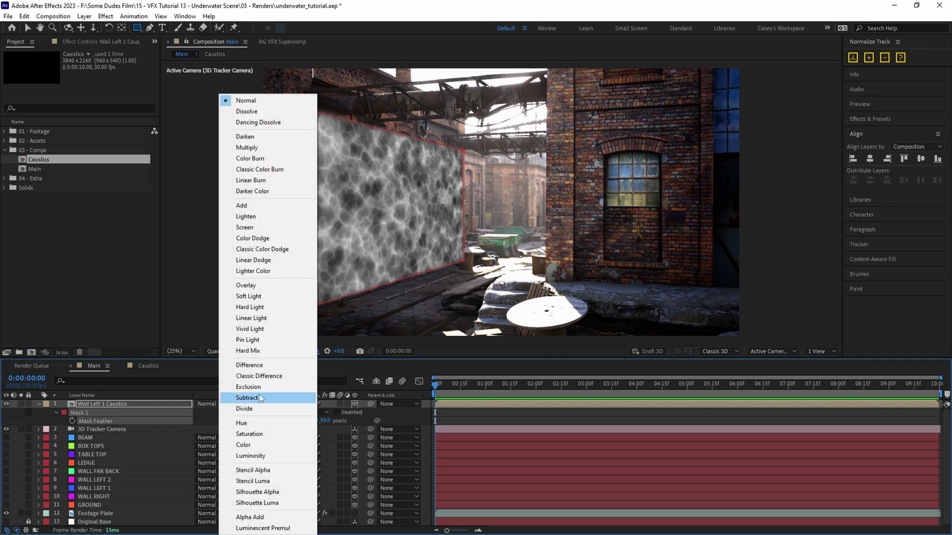
pyautogui.click(253, 286)
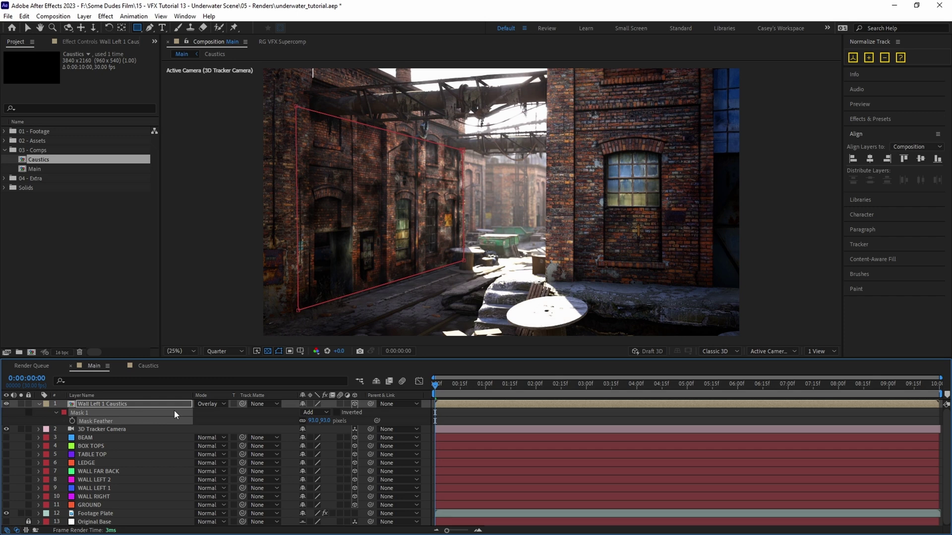
pyautogui.press('t')
pyautogui.click(308, 412)
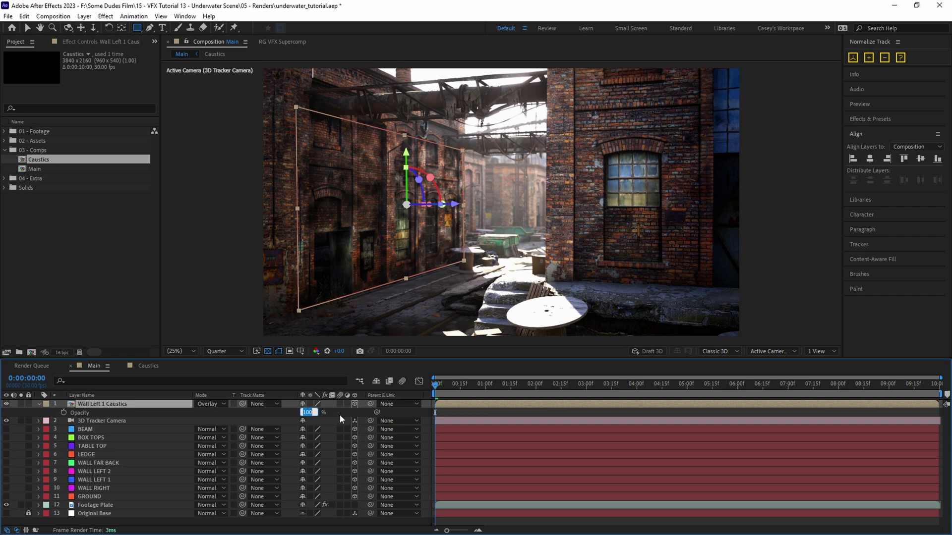
pyautogui.write('70')
pyautogui.press('Return')
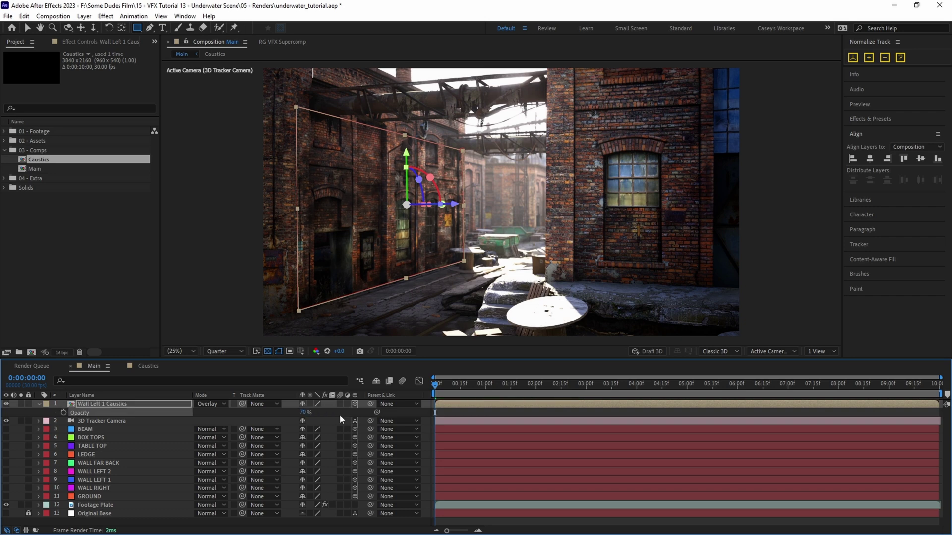
# Apply Curves to Wall Left 1 Caustics and shape an S-curve that raises the highlights and lowers the shadows
pyautogui.hotkey('ctrl', 'space')
pyautogui.write('cur')
pyautogui.press('Return')
pyautogui.moveTo(110, 137); pyautogui.dragTo(107, 129)
pyautogui.moveTo(55, 185); pyautogui.dragTo(65, 198)
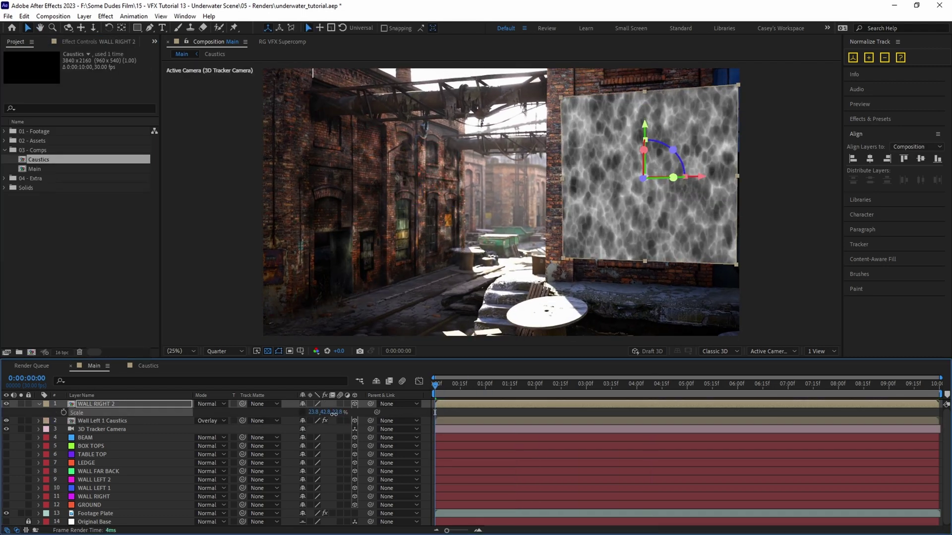
# Scale and position the WALL RIGHT 2 caustics layer over the right brick wall, and feather its mask
pyautogui.moveTo(333, 414); pyautogui.dragTo(339, 415)
pyautogui.moveTo(645, 124); pyautogui.dragTo(644, 115)
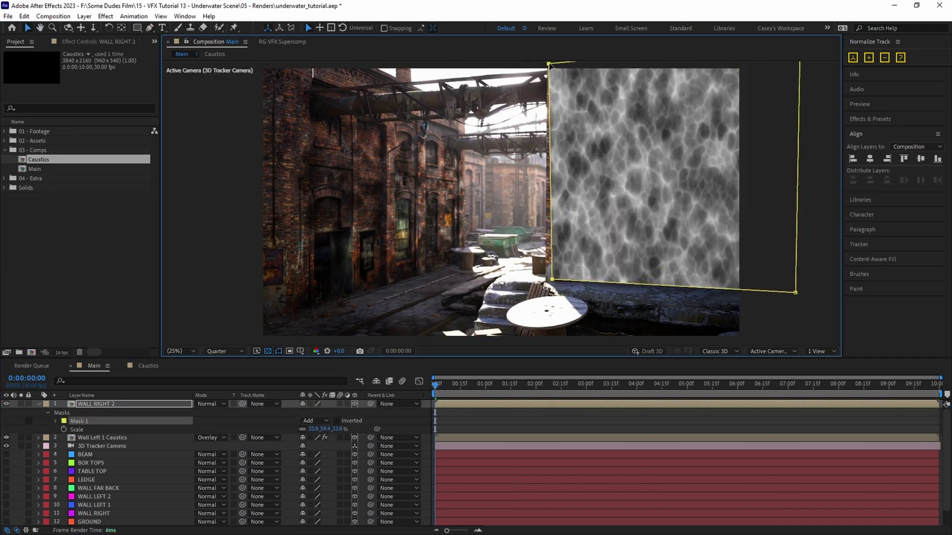
pyautogui.press('f')
pyautogui.moveTo(318, 420); pyautogui.dragTo(325, 421)
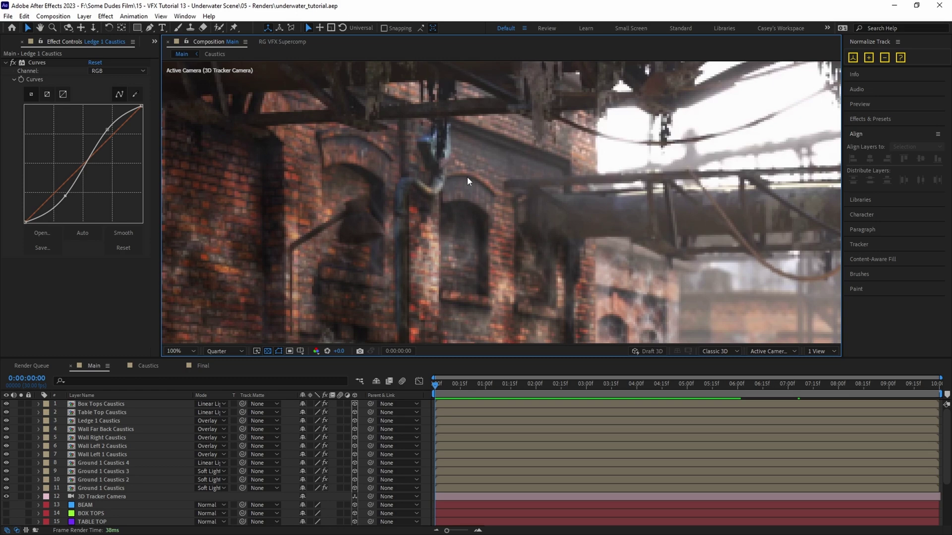
# Duplicate Wall Left 1 Caustics, scale the copy to 50.8, 50.8, 67.8%, and position it over the far upper left wall behind the beams
pyautogui.press('space')
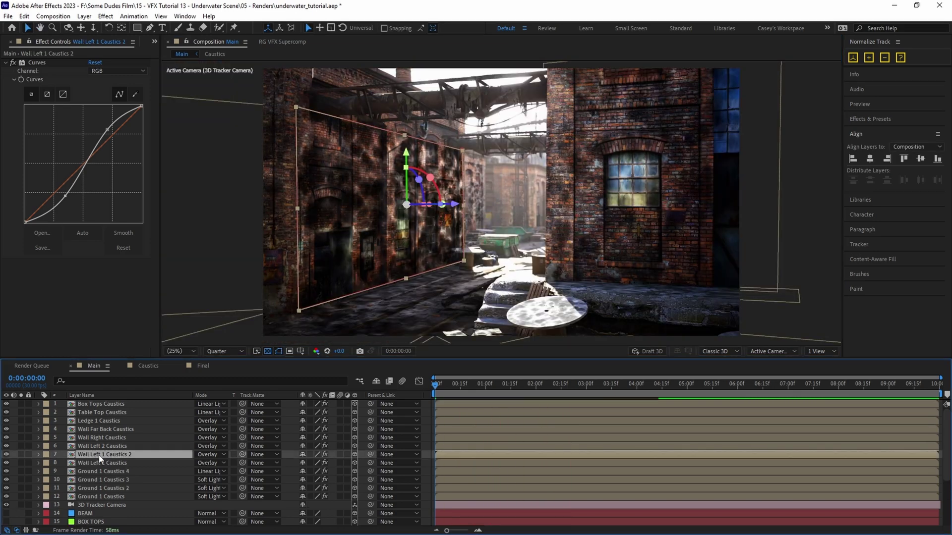
pyautogui.moveTo(313, 463); pyautogui.dragTo(287, 465)
pyautogui.scroll(2, 418, 185)
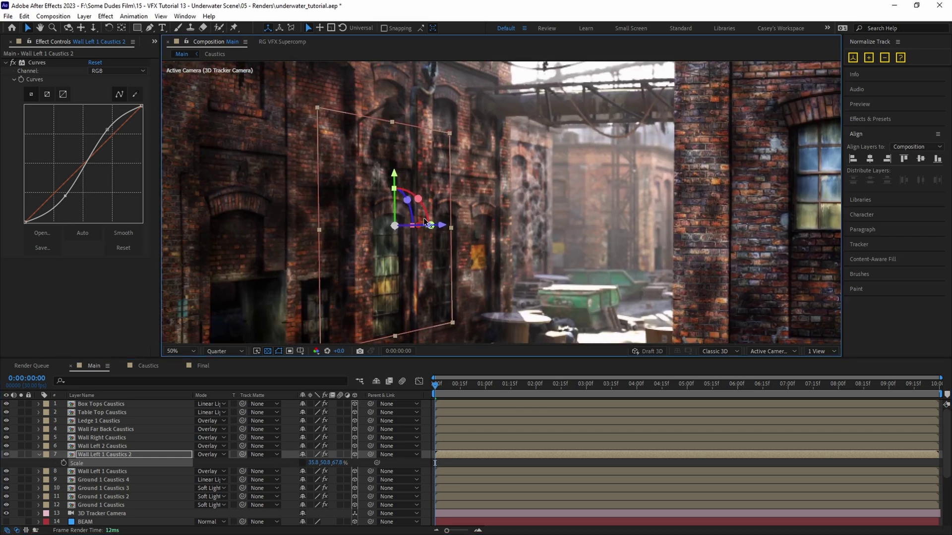
pyautogui.moveTo(426, 222); pyautogui.dragTo(480, 221)
pyautogui.press('space')
pyautogui.moveTo(447, 157); pyautogui.dragTo(421, 158)
pyautogui.press('v')
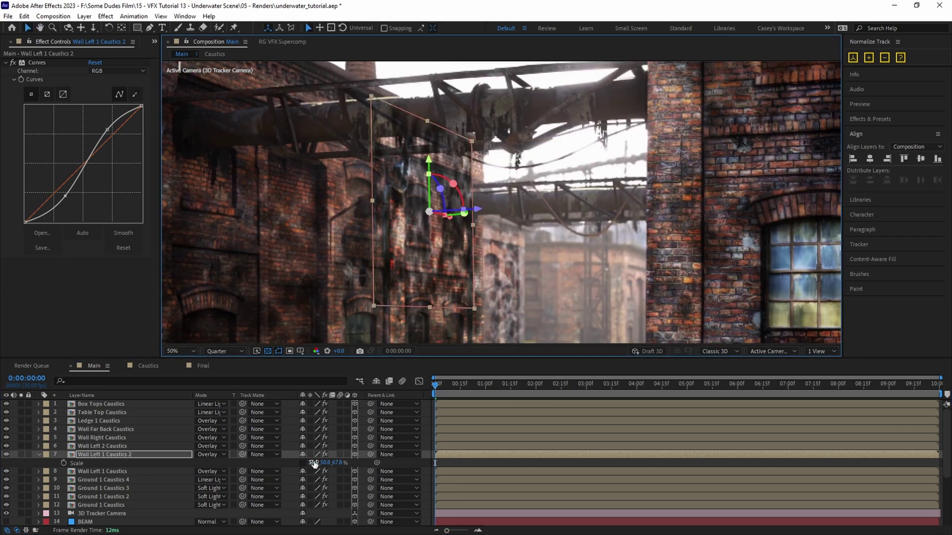
pyautogui.moveTo(313, 462); pyautogui.dragTo(321, 462)
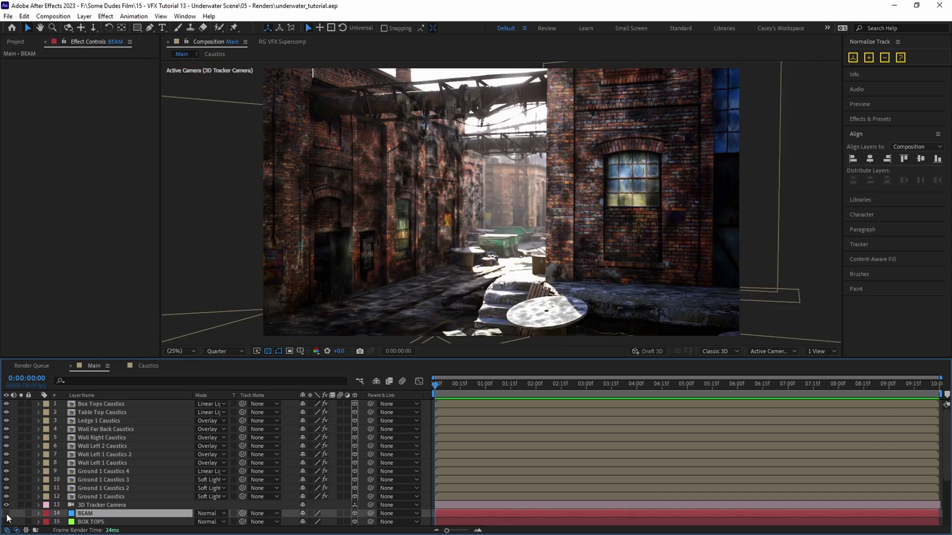
# Show the BEAM solid, stretch it into a wide, shallow strip, and position it across the overhead metal beam
pyautogui.click(7, 514)
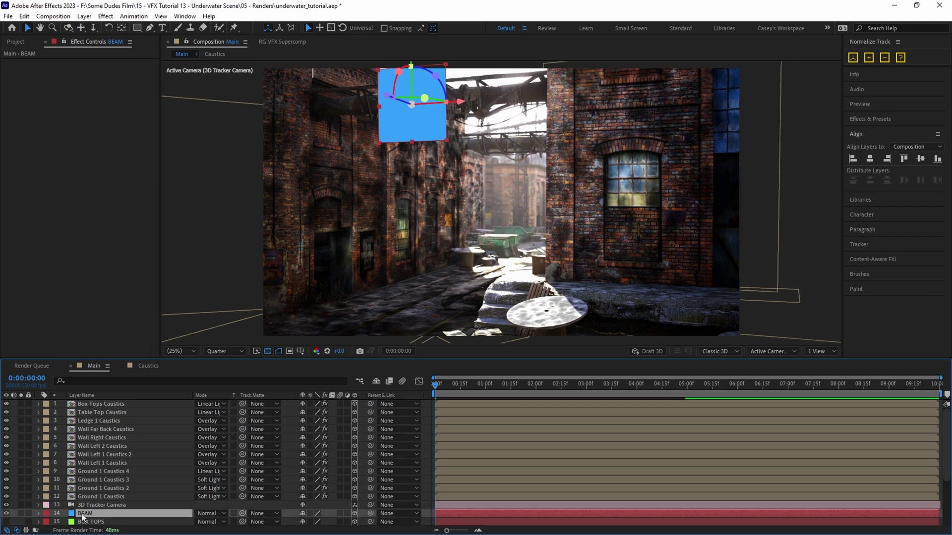
pyautogui.press('s')
pyautogui.moveTo(324, 522); pyautogui.dragTo(326, 522)
pyautogui.hotkey('ctrl', 'z')
pyautogui.moveTo(425, 119); pyautogui.dragTo(437, 108)
pyautogui.moveTo(313, 521); pyautogui.dragTo(316, 521)
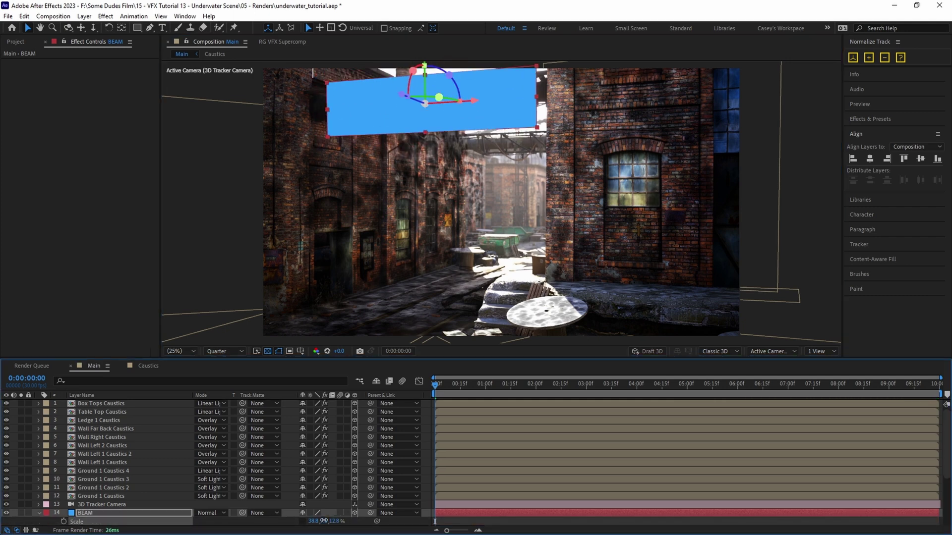
pyautogui.moveTo(441, 79); pyautogui.dragTo(439, 126)
pyautogui.moveTo(423, 179); pyautogui.dragTo(423, 167)
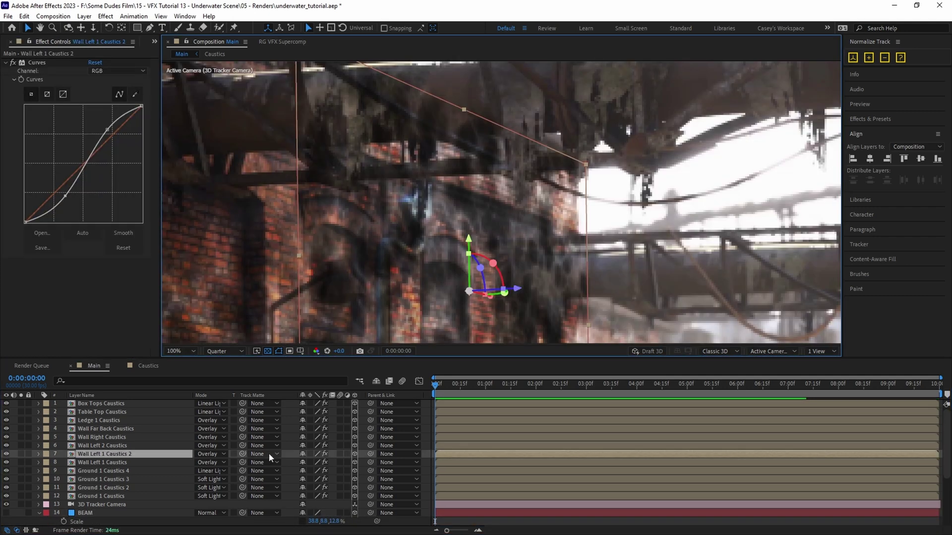
# Set the BEAM layer as the inverted track matte of Wall Left 1 Caustics 2
pyautogui.click(269, 453)
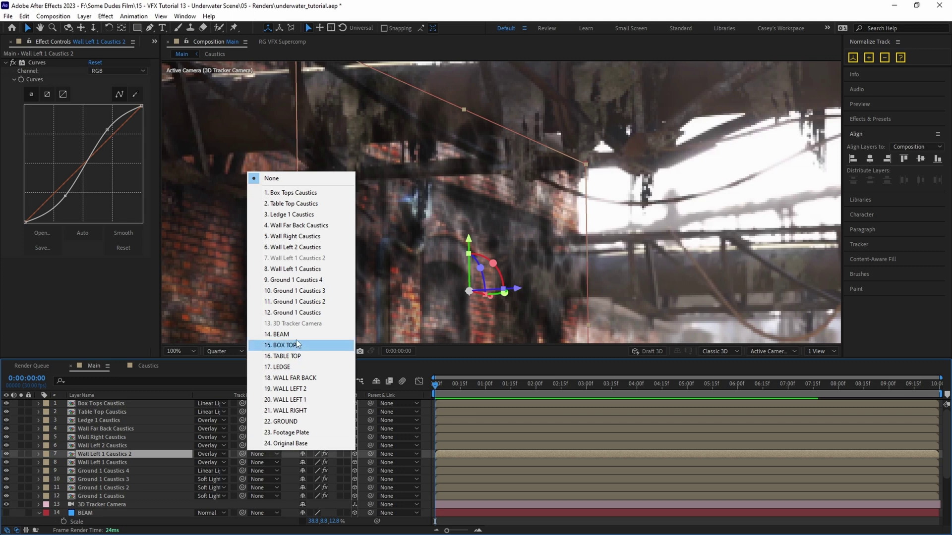
pyautogui.click(296, 334)
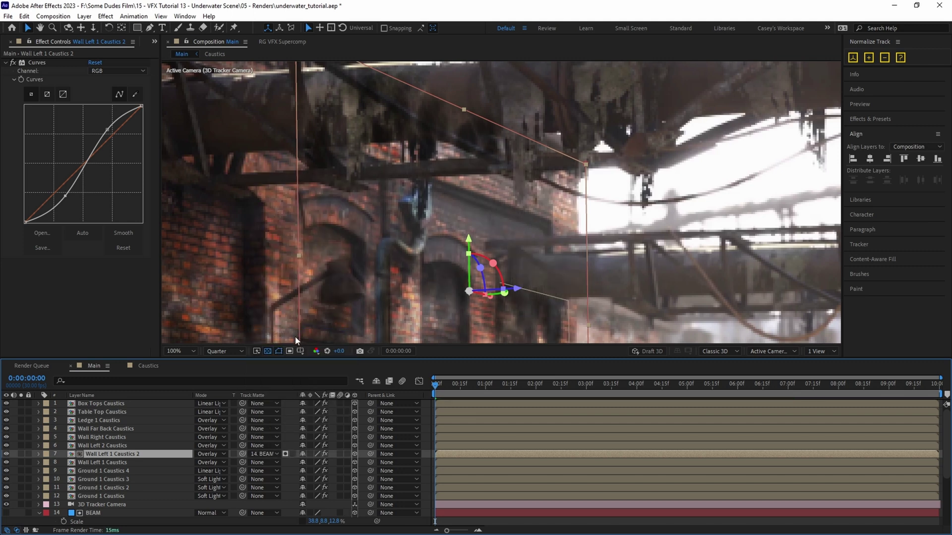
pyautogui.click(293, 454)
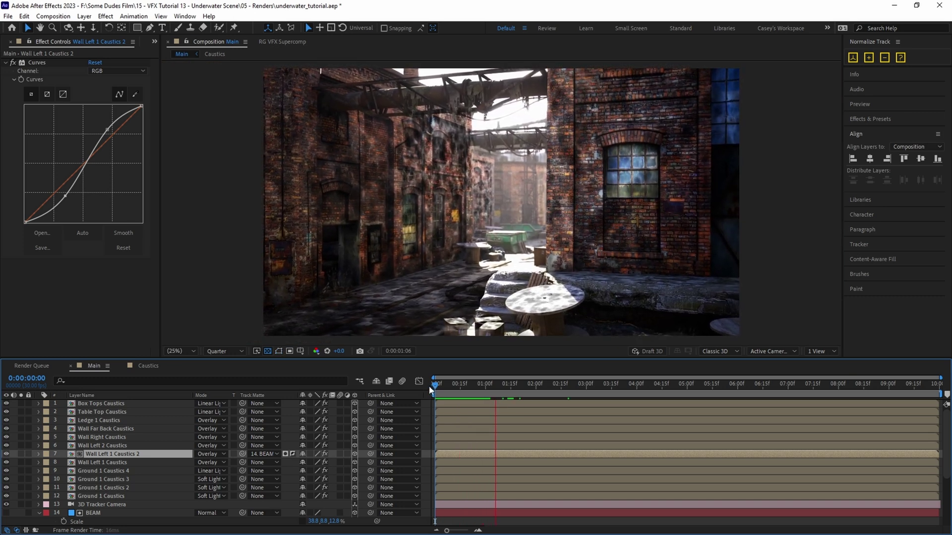
# Lower the BEAM solid slightly at 0:00:01:19 to cover the overhead beam, hide it, and preview the matte
pyautogui.press('space')
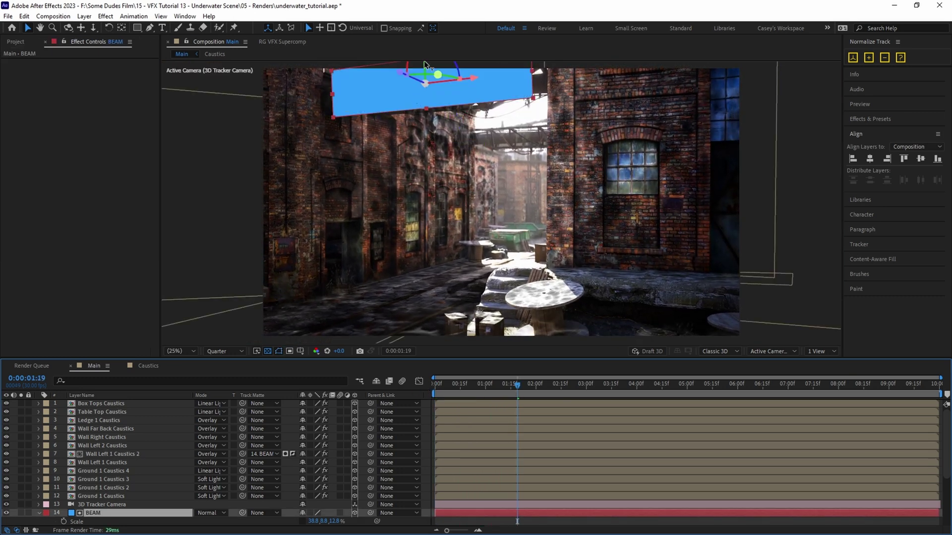
pyautogui.moveTo(425, 66); pyautogui.dragTo(424, 72)
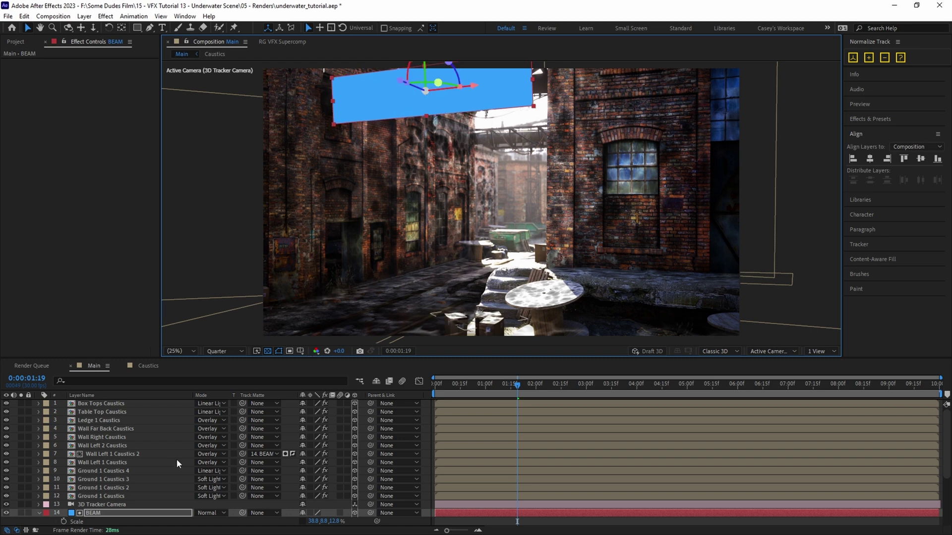
pyautogui.click(6, 513)
pyautogui.press('space')
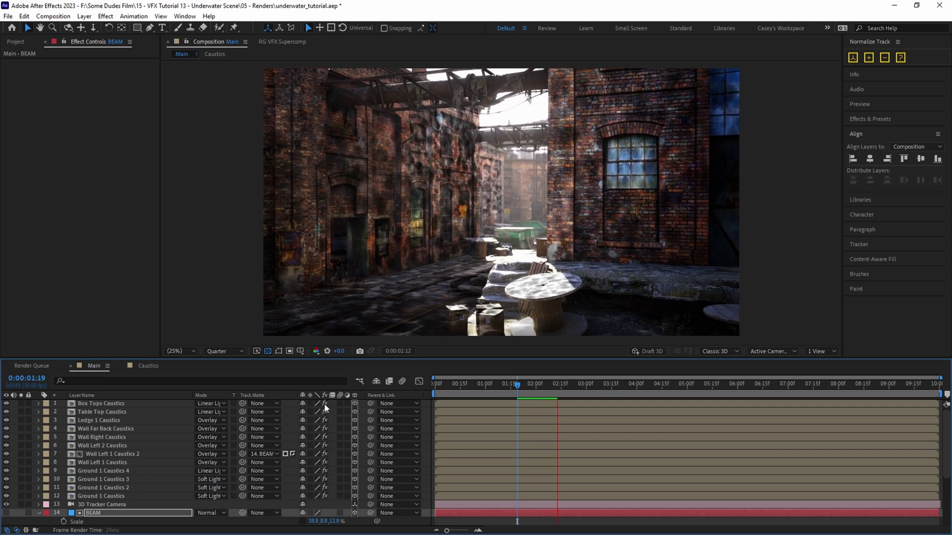
pyautogui.press('space')
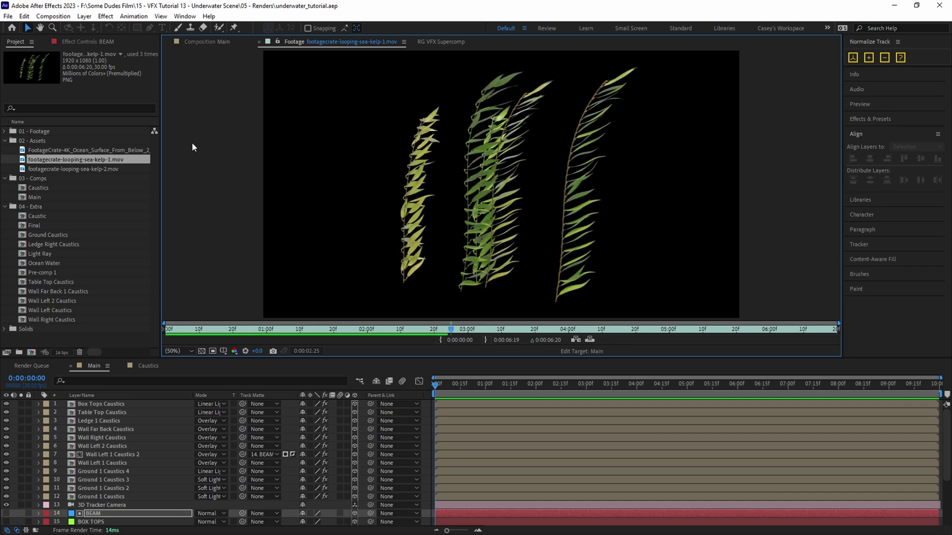
# In the Main composition, move GROUND 2 to the top of the layer stack and replace its source with footagecrate-looping-sea-kelp-1.mov
pyautogui.click(205, 42)
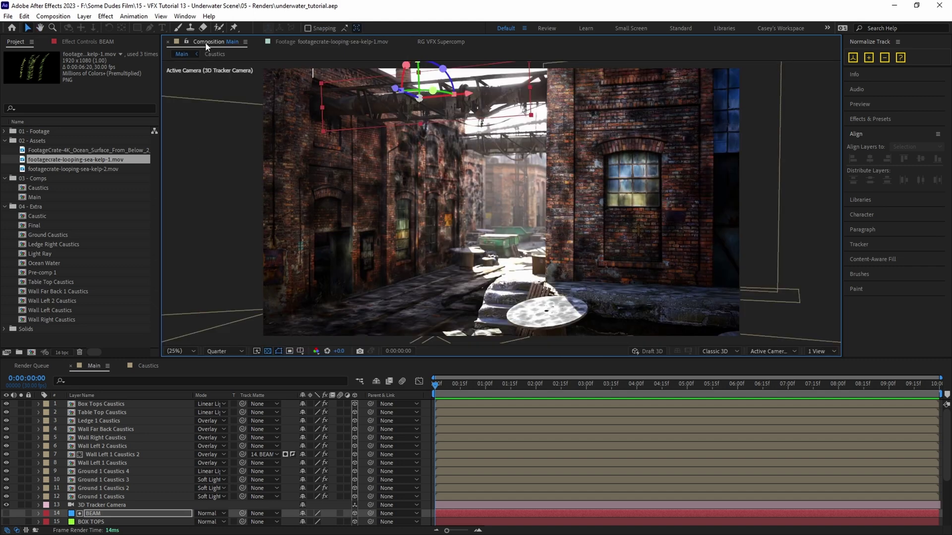
pyautogui.scroll(-3, 99, 476)
pyautogui.click(91, 505)
pyautogui.moveTo(91, 504); pyautogui.dragTo(89, 402)
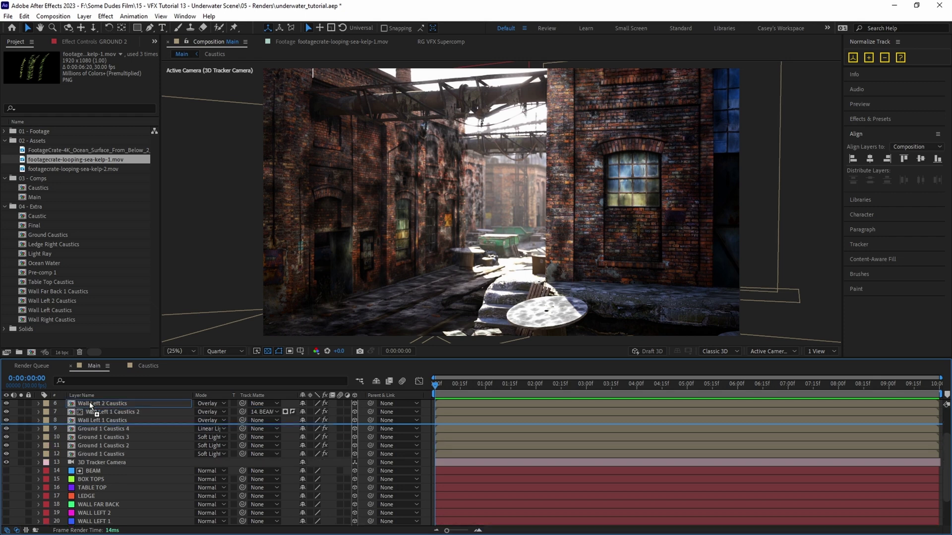
pyautogui.press('/')
pyautogui.moveTo(49, 163); pyautogui.dragTo(93, 443)
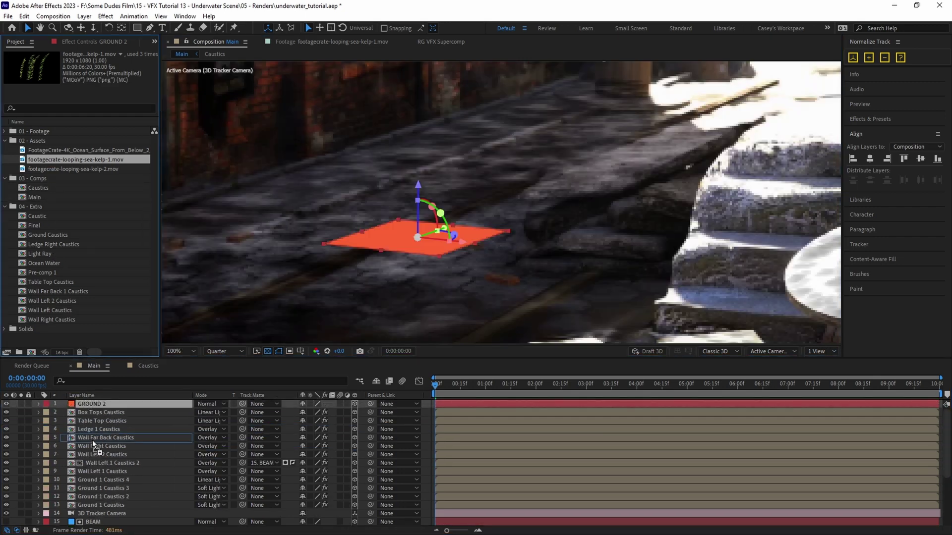
pyautogui.moveTo(95, 404); pyautogui.dragTo(93, 403)
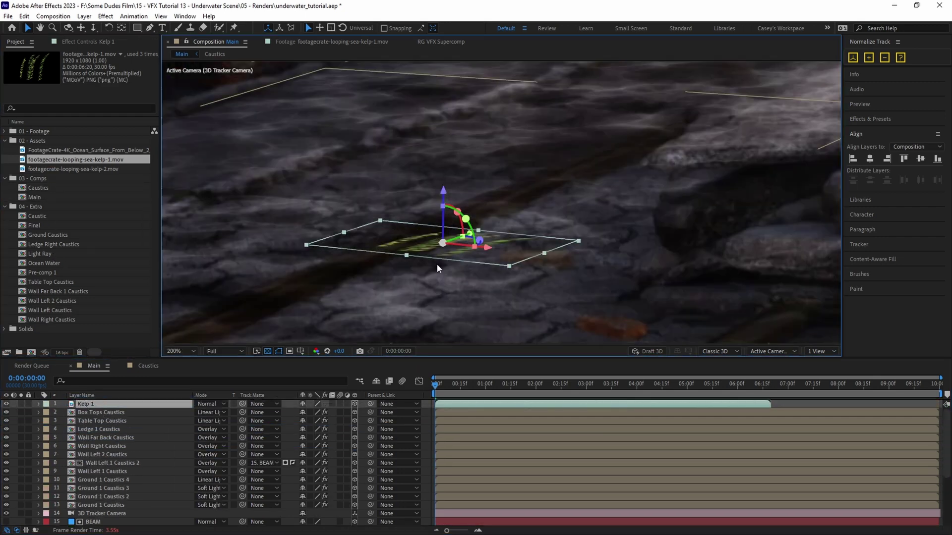
# Rename the kelp layer as Kelp 1 and rotate it upright on the ground
pyautogui.press('h')
pyautogui.moveTo(454, 254); pyautogui.dragTo(475, 244)
pyautogui.press('v')
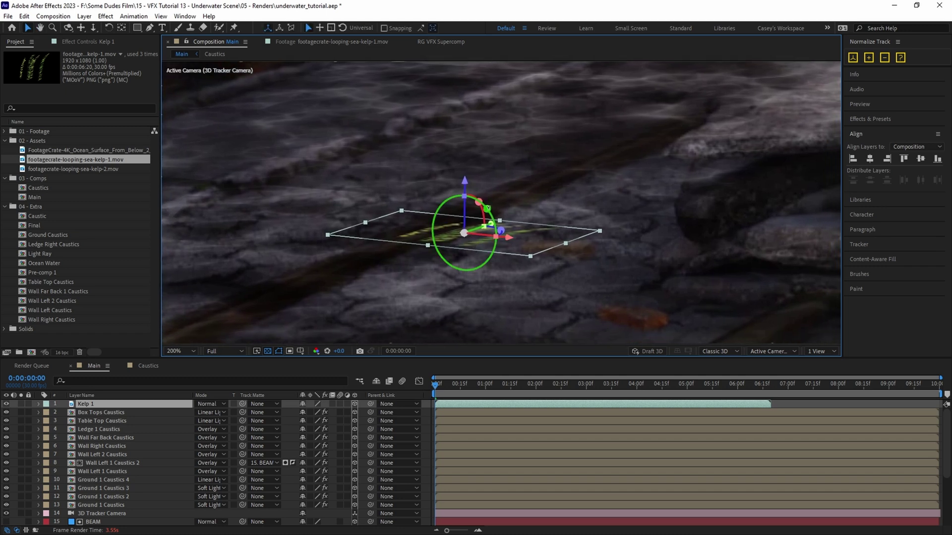
pyautogui.moveTo(482, 212); pyautogui.dragTo(458, 187)
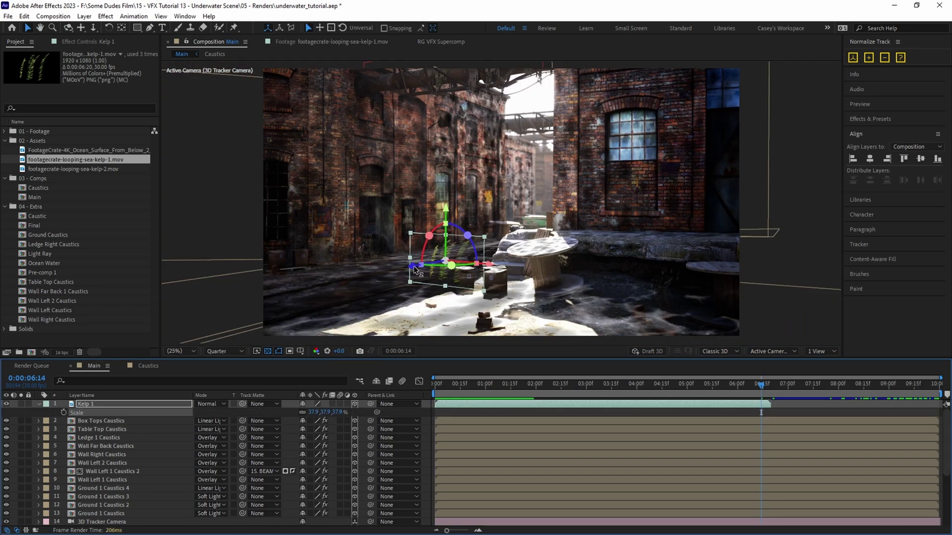
# Shift Kelp 1 in time to end with the composition, scale it to 65.9%, and position it in the foreground at 0:00:09:29
pyautogui.moveTo(415, 270); pyautogui.dragTo(358, 366)
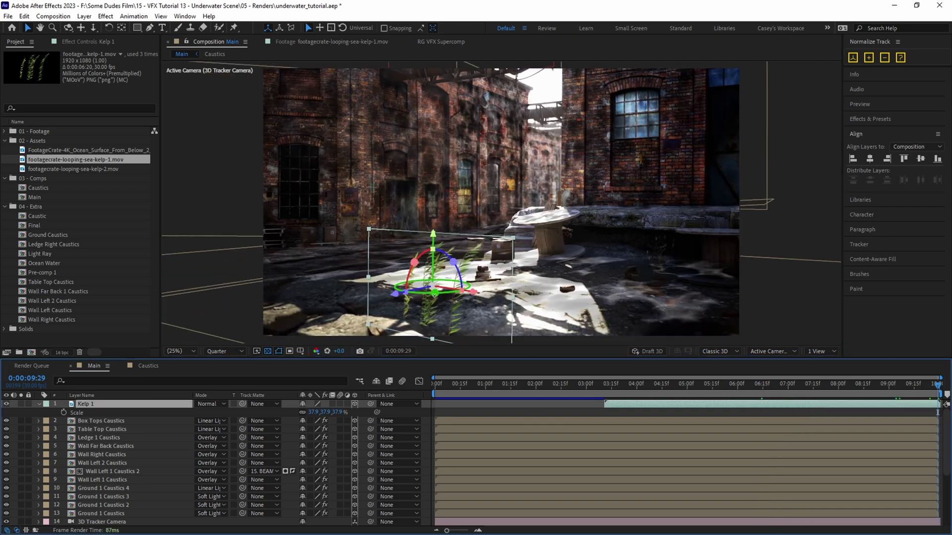
pyautogui.moveTo(337, 412); pyautogui.dragTo(351, 412)
pyautogui.moveTo(425, 296); pyautogui.dragTo(408, 325)
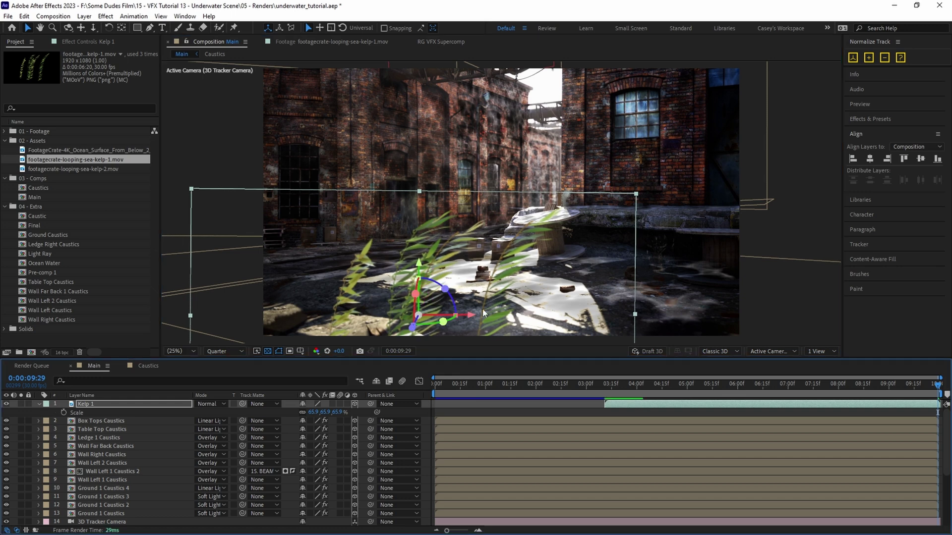
# Turn on Depth of Field for the 3D Tracker Camera and raise its Blur Level
pyautogui.scroll(-15, 47, 445)
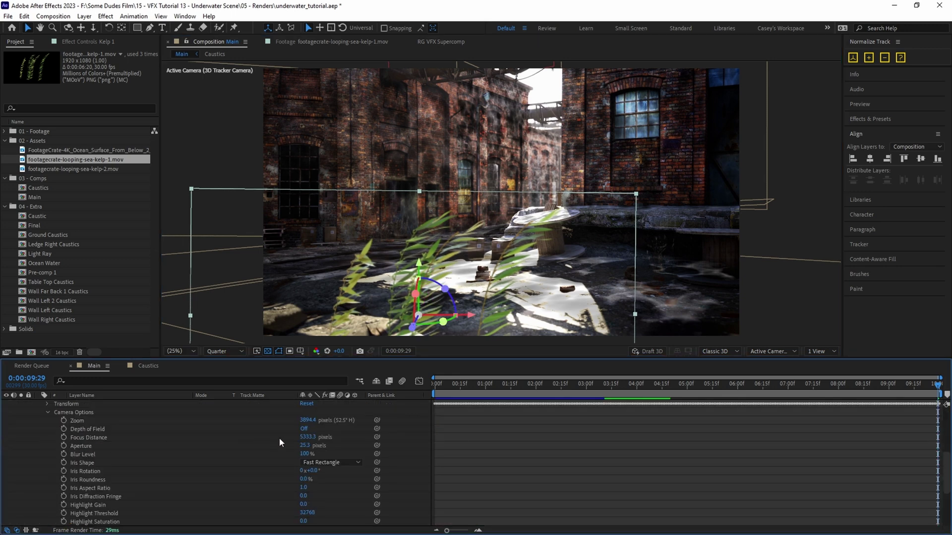
pyautogui.click(305, 429)
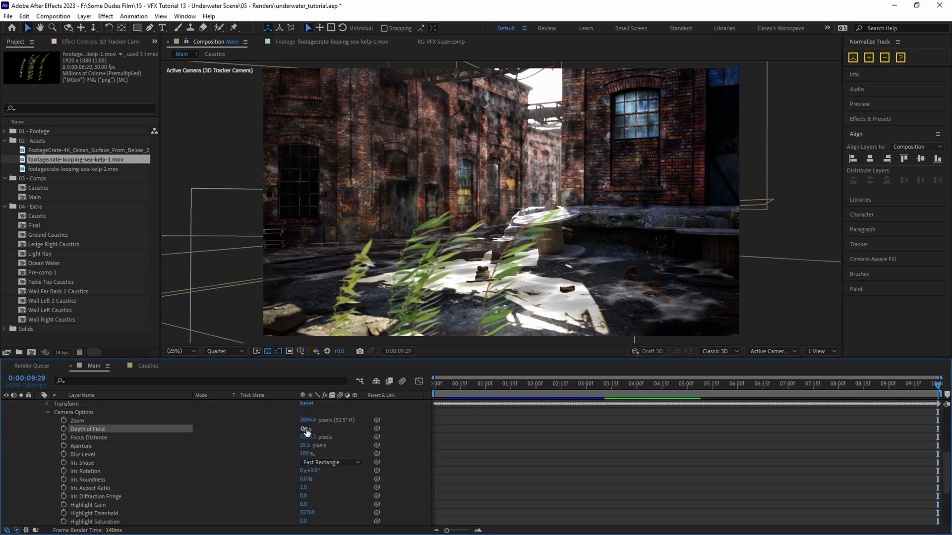
pyautogui.moveTo(304, 454); pyautogui.dragTo(366, 453)
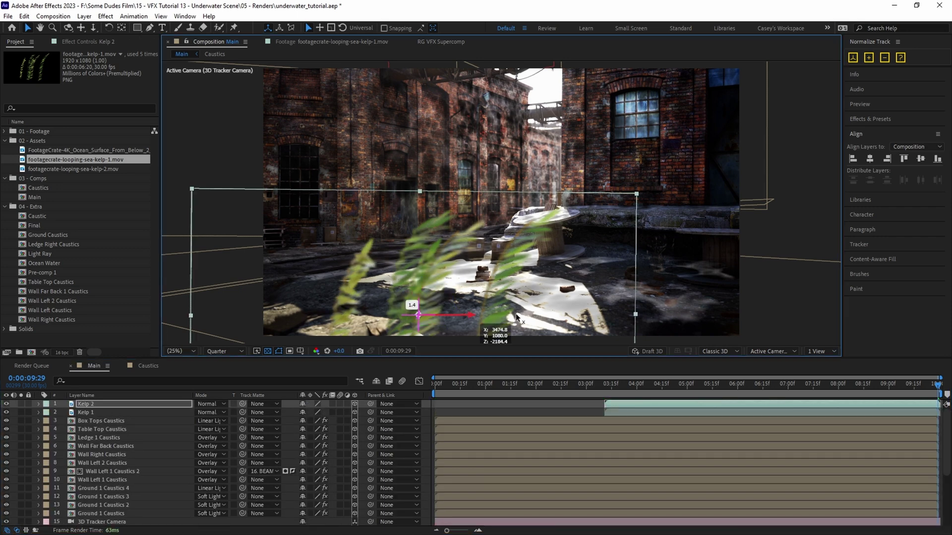
# Duplicate the kelp as Kelp 2 and Kelp 3 and place the copies on either side of the foreground
pyautogui.moveTo(495, 333); pyautogui.dragTo(622, 288)
pyautogui.hotkey('ctrl', 'd')
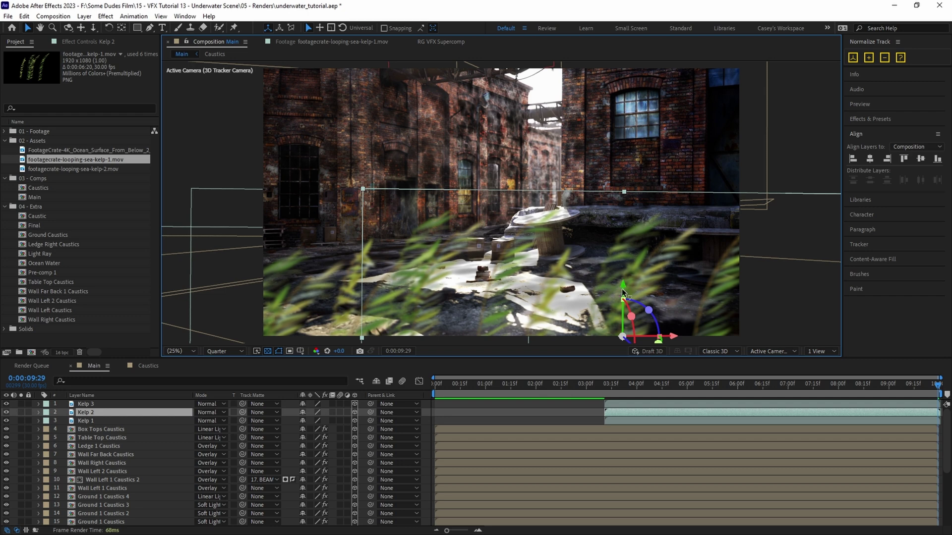
# Apply Curves to Kelp 1, Kelp 2 and Kelp 3, darkening the RGB curve and lowering the Green curve
pyautogui.click(99, 421)
pyautogui.click(93, 42)
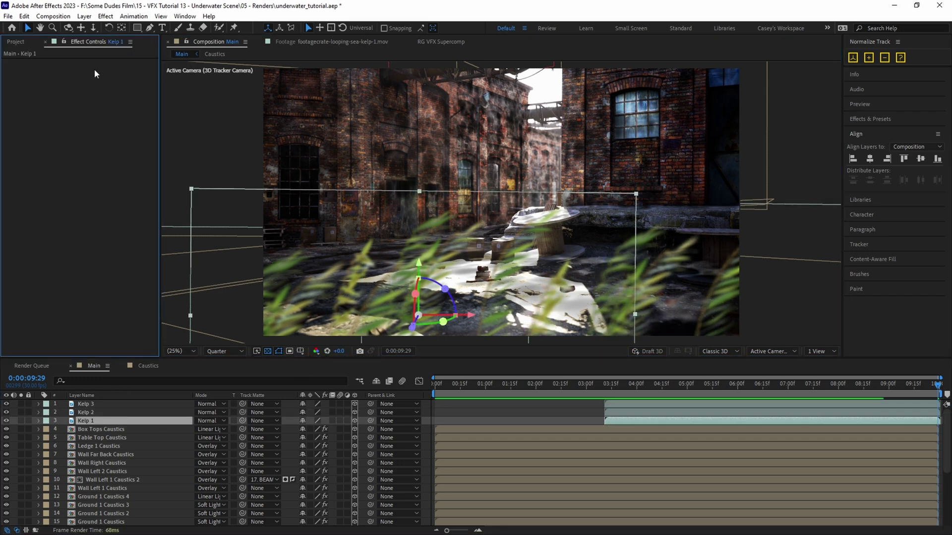
pyautogui.hotkey('ctrl', 'space')
pyautogui.write('curves')
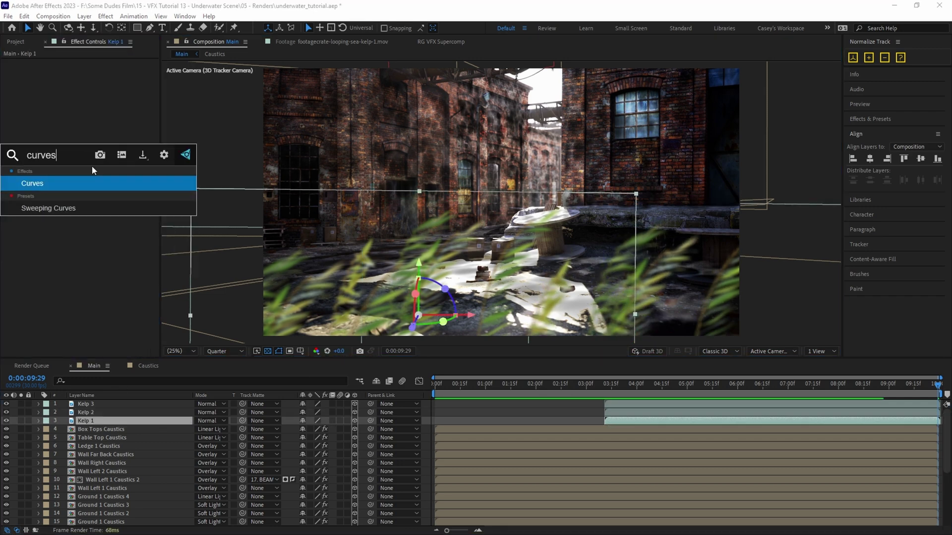
pyautogui.press('Return')
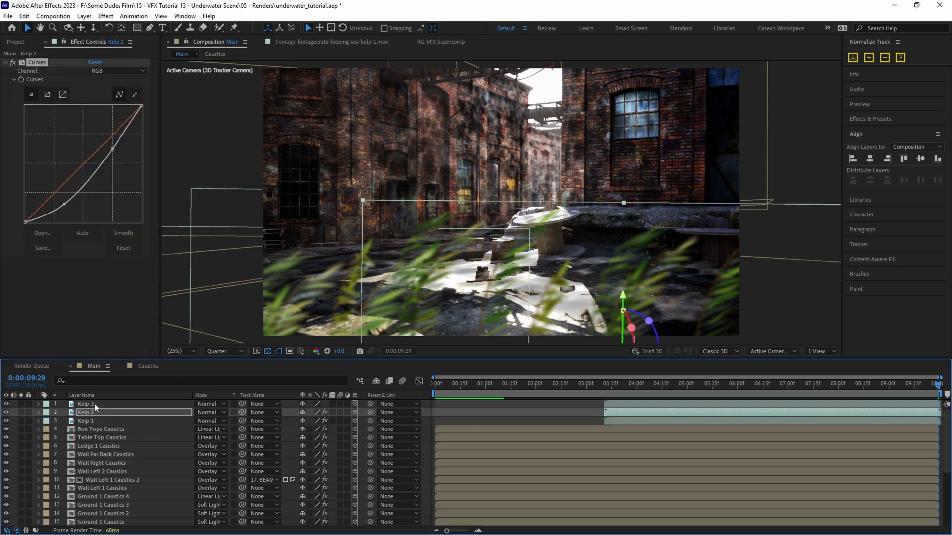
pyautogui.moveTo(85, 170); pyautogui.dragTo(87, 172)
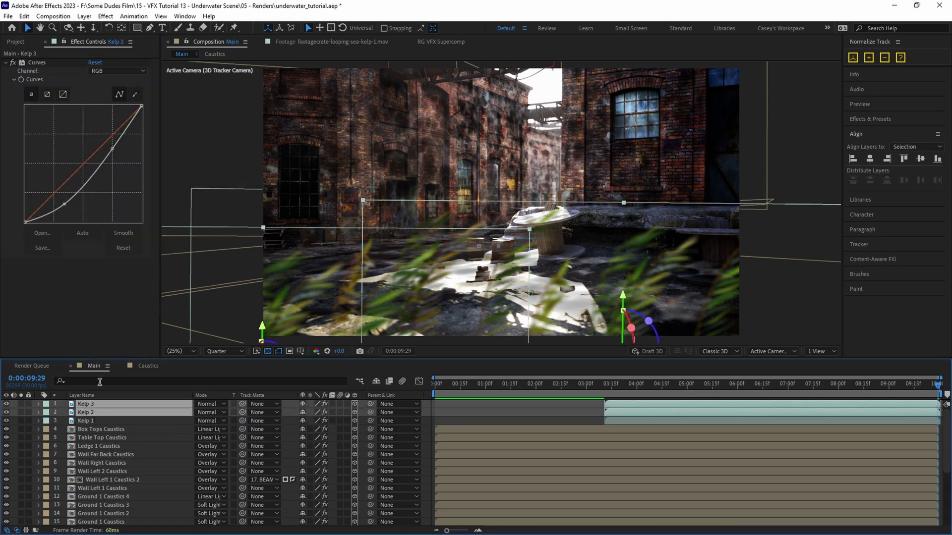
pyautogui.click(105, 412)
pyautogui.click(105, 404)
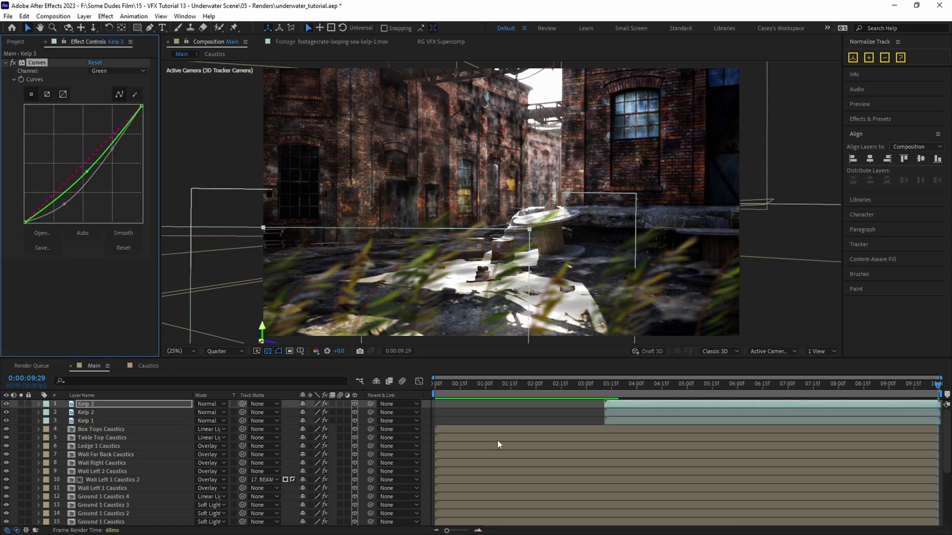
# Preview the kelp animation starting from 0:00:06:06
pyautogui.click(747, 384)
pyautogui.press('space')
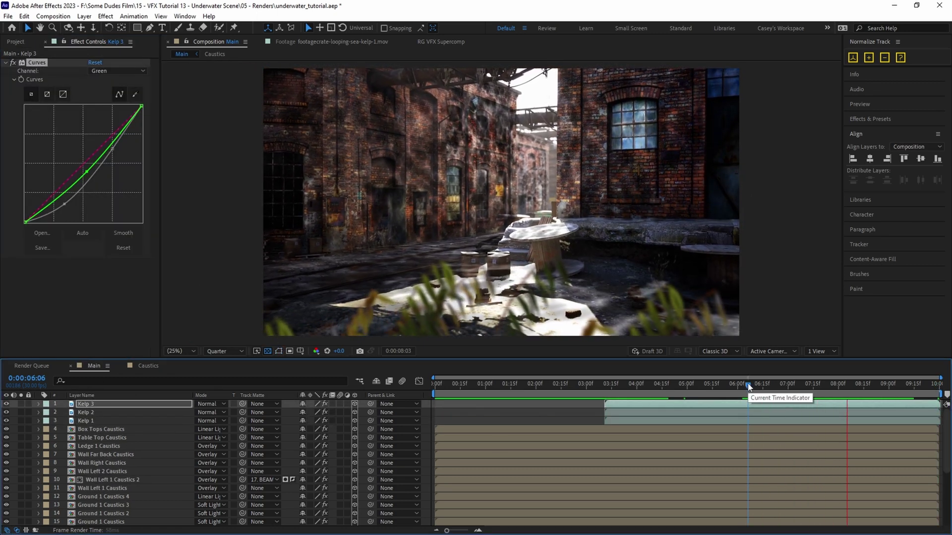
pyautogui.press('space')
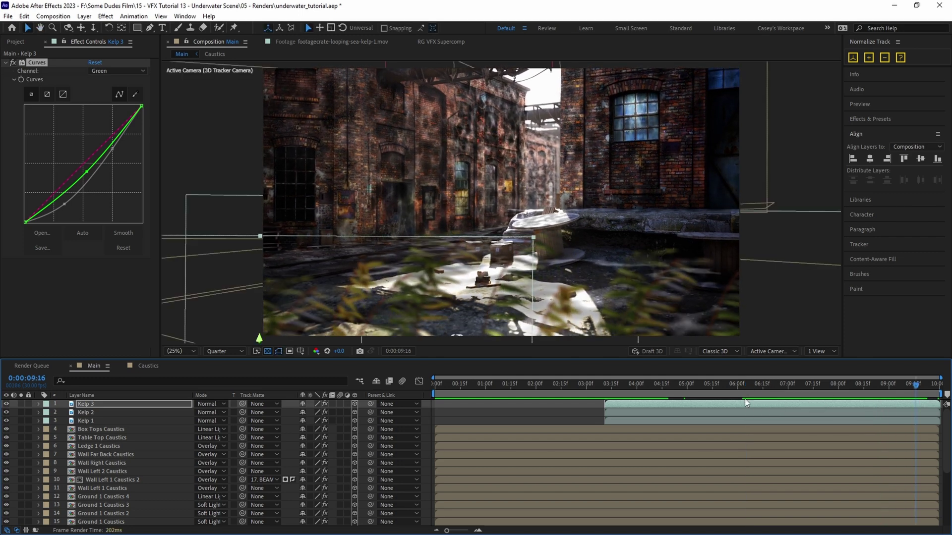
# Stagger the timing of the kelp layers by starting Kelp 3 and Kelp 2 earlier at different points and Kelp 1 later
pyautogui.moveTo(739, 402); pyautogui.dragTo(652, 403)
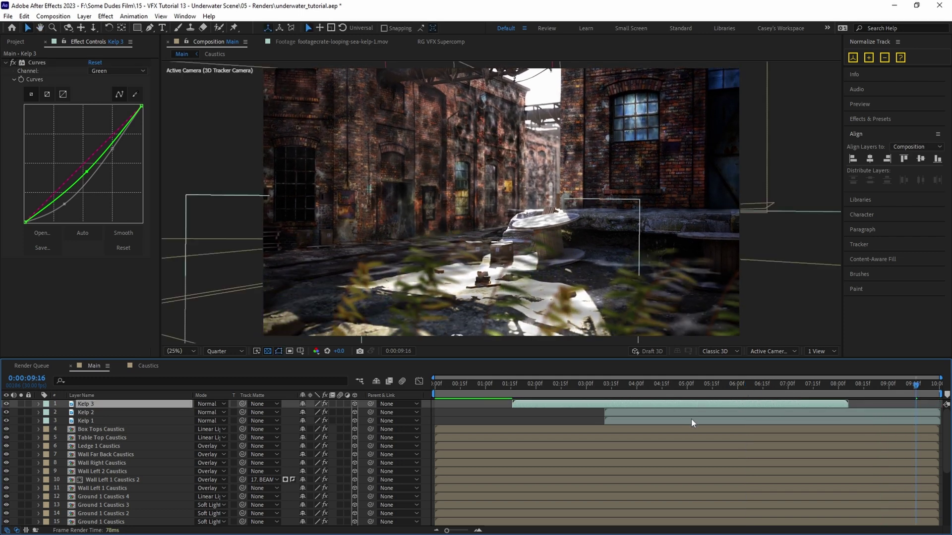
pyautogui.moveTo(694, 412); pyautogui.dragTo(630, 412)
# Time-stretch the Kelp 3 layer with a stretch factor of 200
pyautogui.rightClick(561, 404)
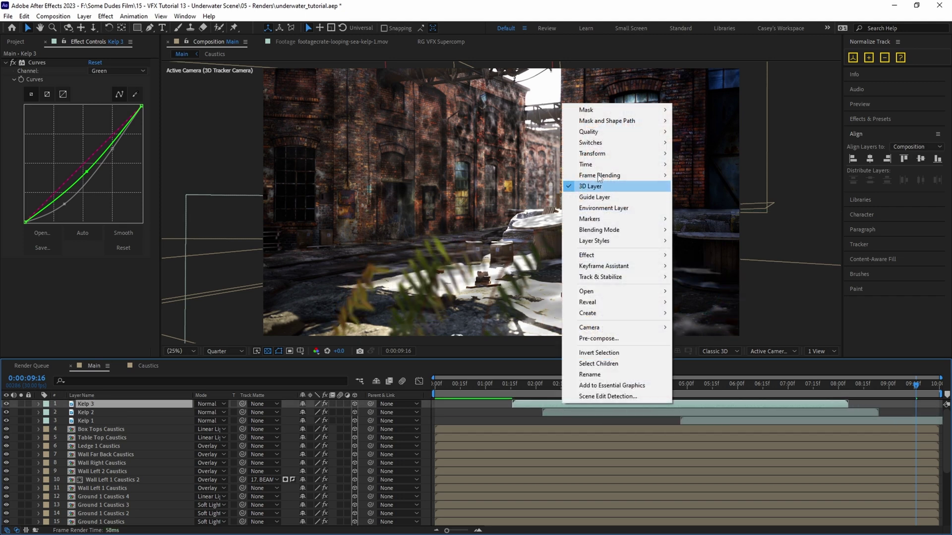
pyautogui.moveTo(644, 164)
pyautogui.click(704, 186)
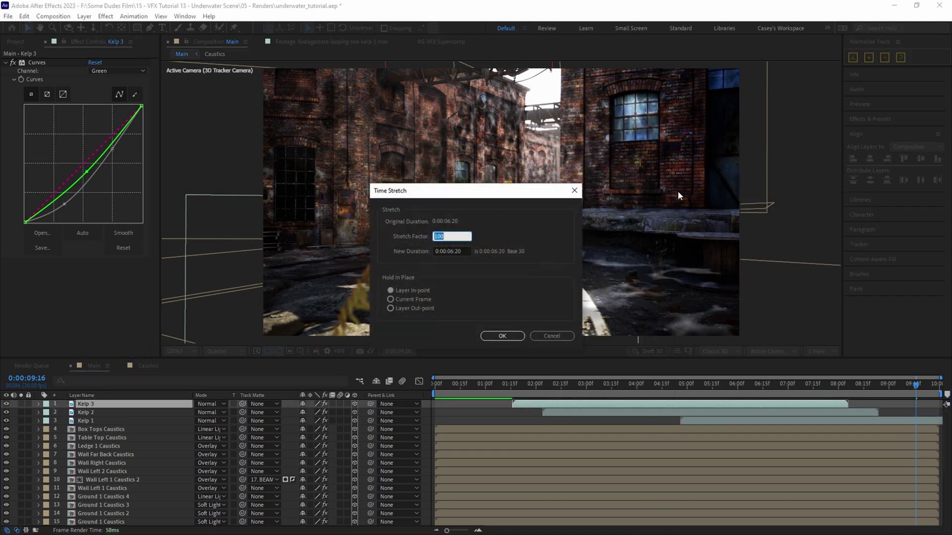
pyautogui.write('200')
pyautogui.press('Return')
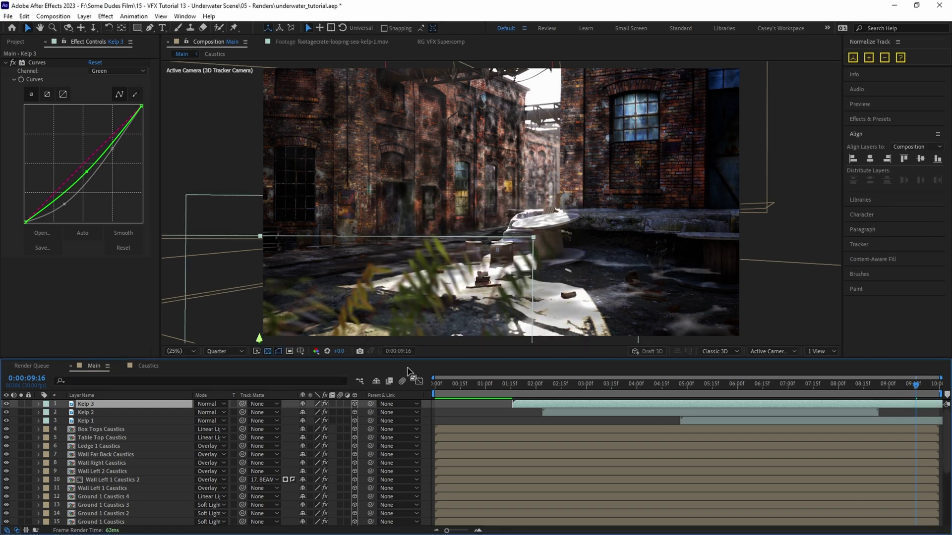
# Time-stretch the Kelp 2 and Kelp 1 layers with a stretch factor of 150 each
pyautogui.rightClick(674, 413)
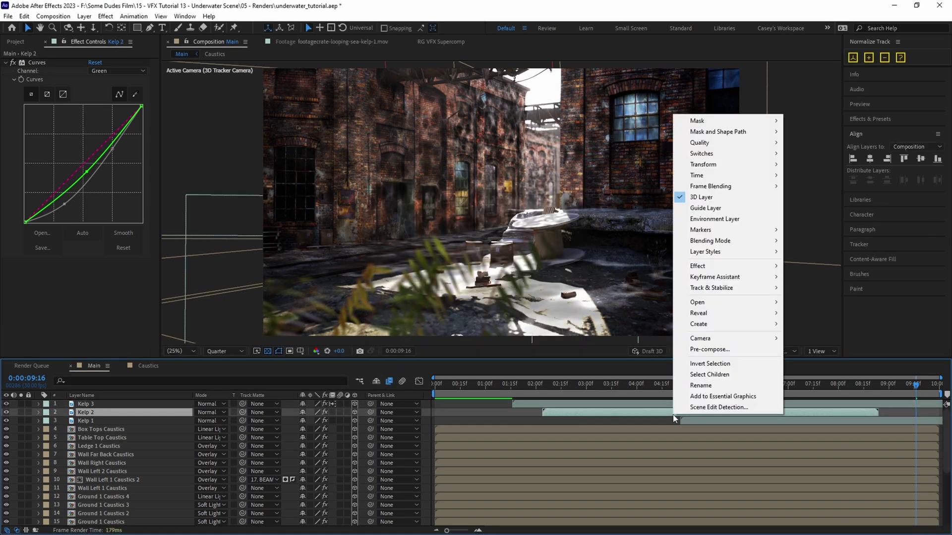
pyautogui.moveTo(711, 174)
pyautogui.click(817, 198)
pyautogui.write('150')
pyautogui.press('Return')
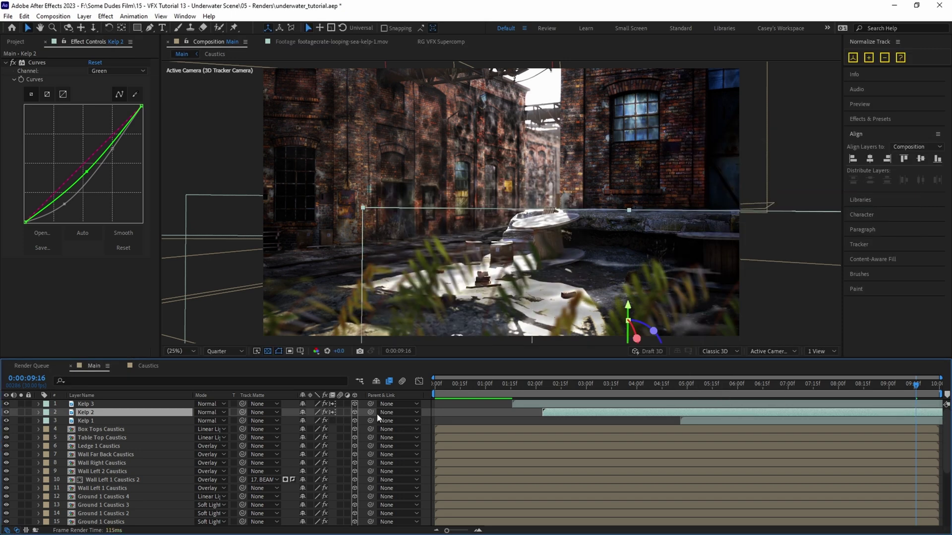
pyautogui.rightClick(699, 421)
pyautogui.moveTo(710, 171)
pyautogui.click(818, 199)
pyautogui.write('150')
pyautogui.press('Return')
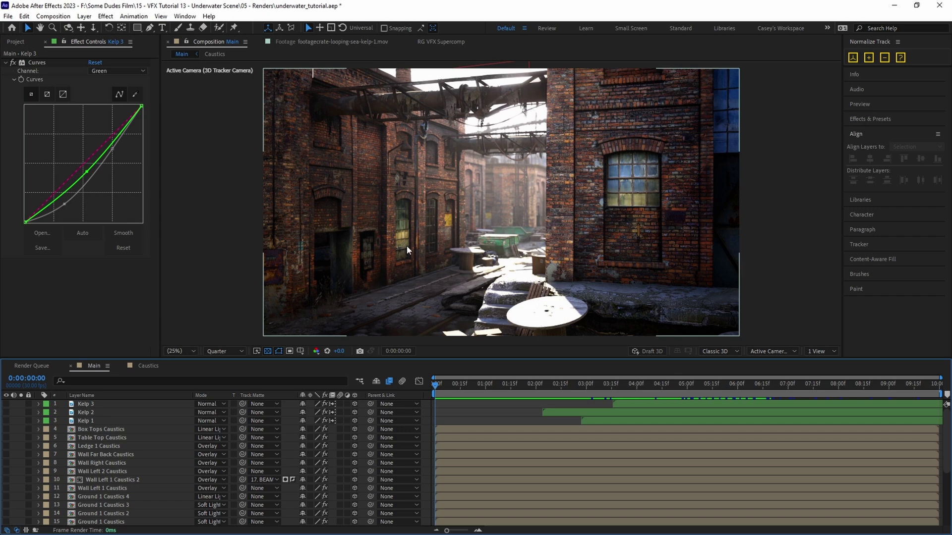
# Create an adjustment layer at the top of the Main comp and name it Light Rays
pyautogui.rightClick(22, 407)
pyautogui.moveTo(124, 408)
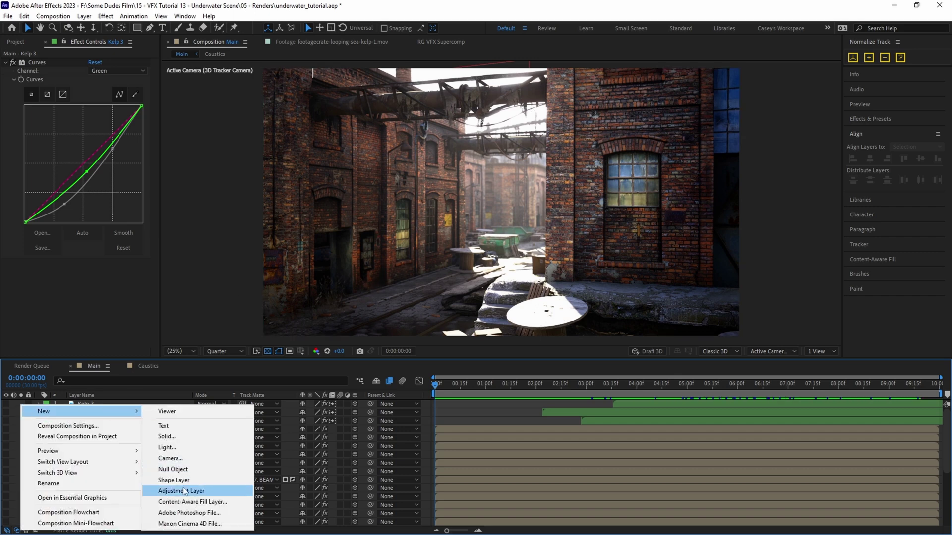
pyautogui.click(219, 491)
pyautogui.press('Return')
pyautogui.write('Light Rays')
pyautogui.press('Return')
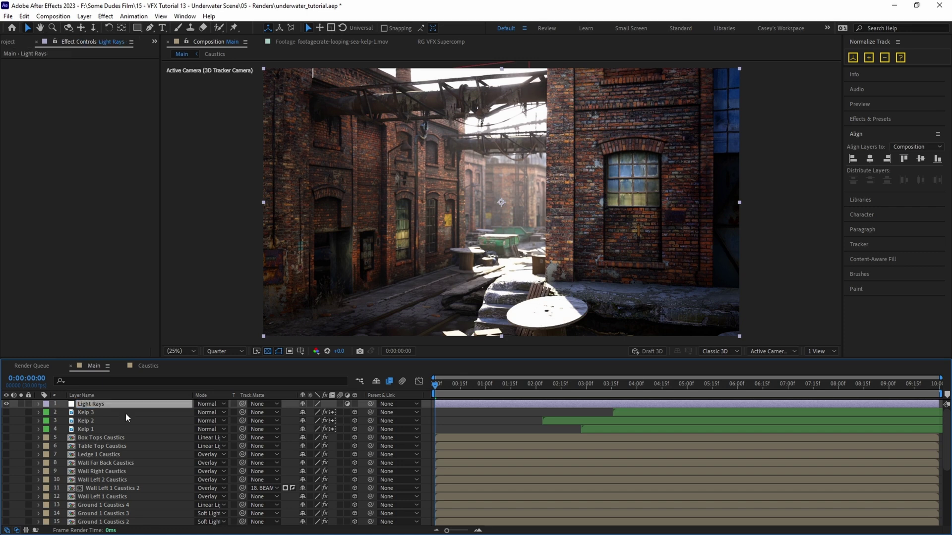
# Pre-compose the Light Rays layer as Light Rays and place the alley footage beneath the adjustment layer inside it
pyautogui.rightClick(124, 406)
pyautogui.click(170, 340)
pyautogui.press('BackSpace')
pyautogui.write('Light Rays')
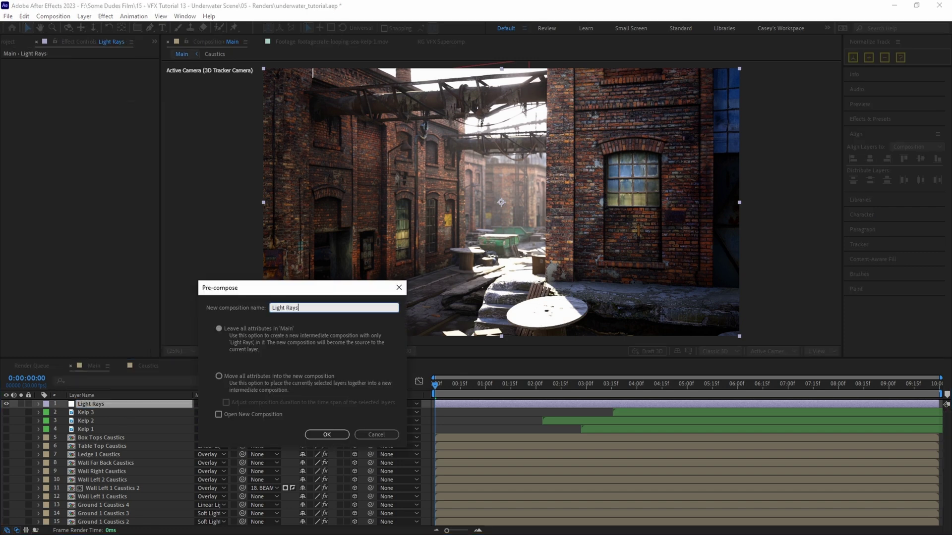
pyautogui.press('Return')
pyautogui.doubleClick(72, 406)
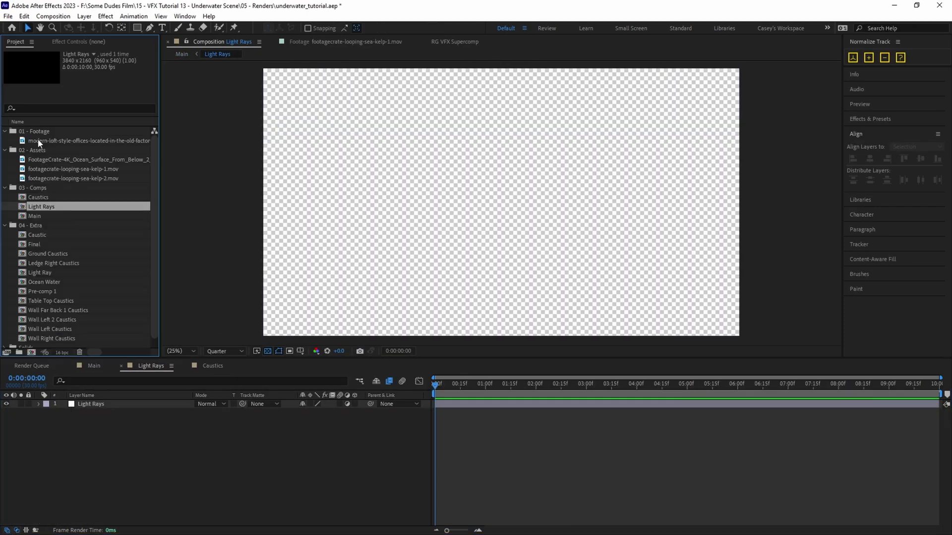
pyautogui.moveTo(38, 141); pyautogui.dragTo(88, 416)
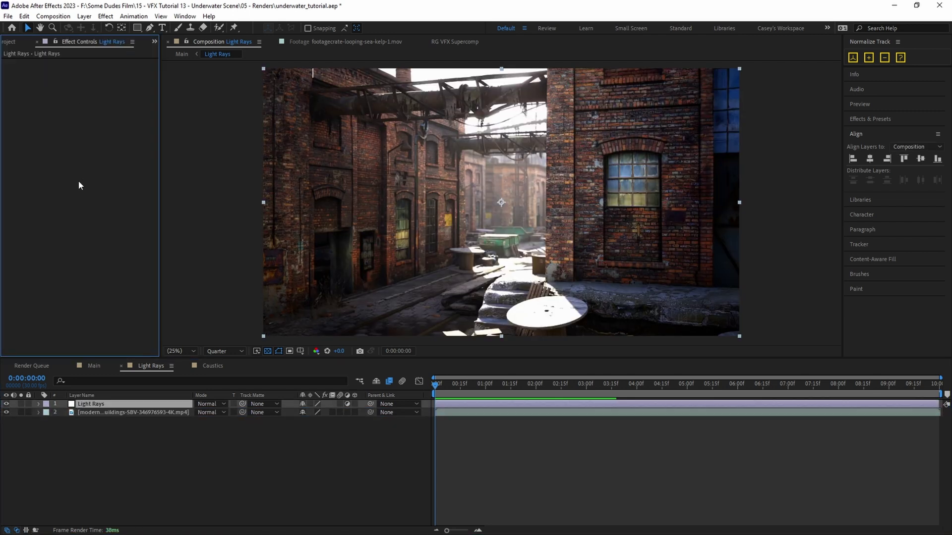
# Apply Tint and Curves to the Light Rays adjustment layer, crushing the RGB curve until only the brightest highlights remain
pyautogui.hotkey('ctrl', 'space')
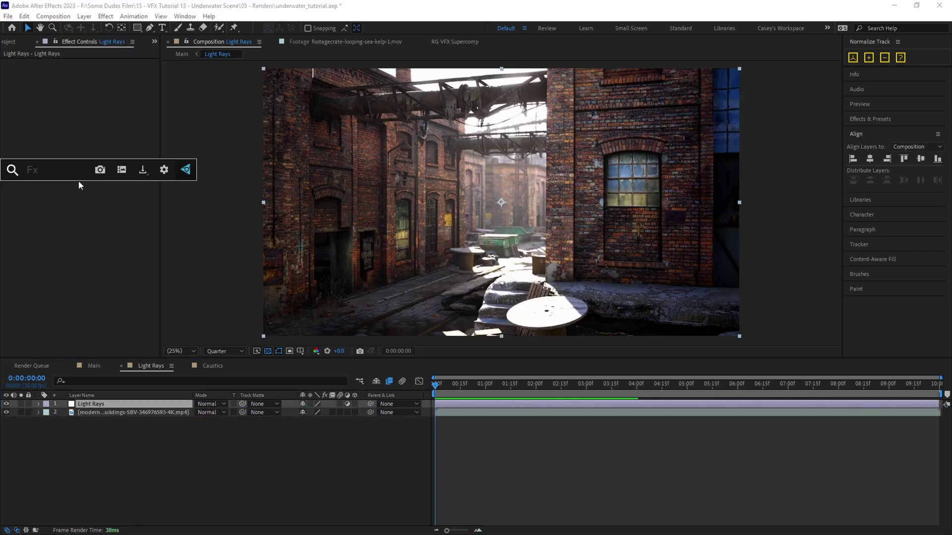
pyautogui.write('tint')
pyautogui.press('Return')
pyautogui.hotkey('ctrl', 'space')
pyautogui.write('curves')
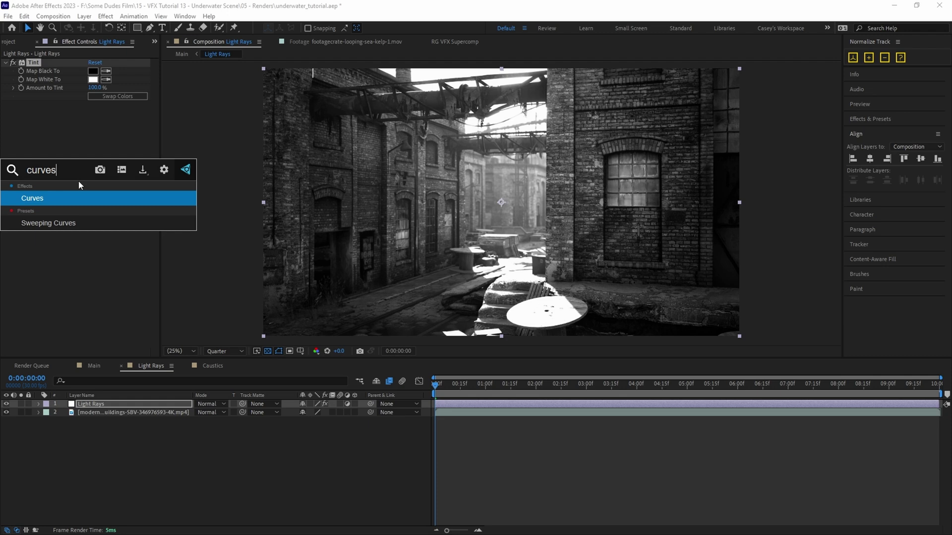
pyautogui.press('Return')
pyautogui.moveTo(25, 263); pyautogui.dragTo(134, 286)
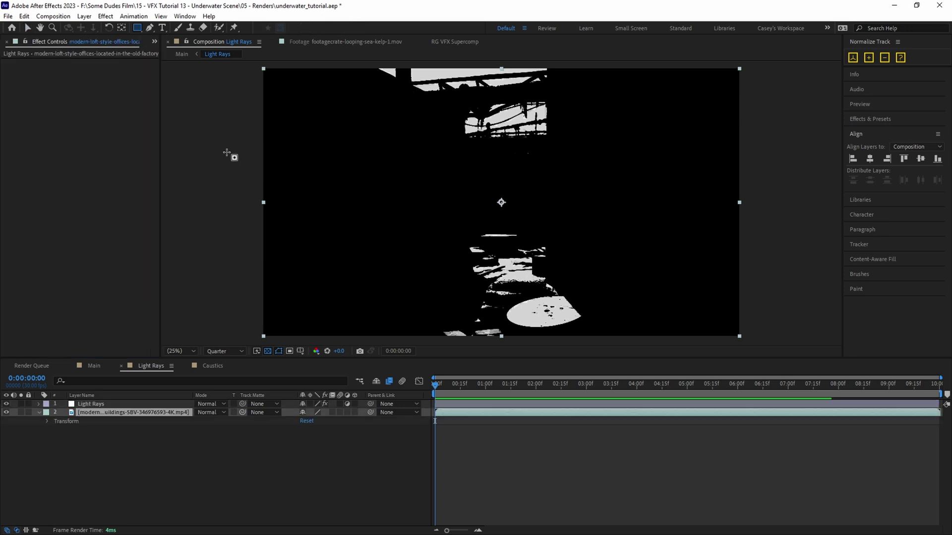
# Mask the lower part of the alley footage with a wide rectangle and set the mask mode to Subtract
pyautogui.moveTo(226, 152); pyautogui.dragTo(794, 369)
pyautogui.click(311, 429)
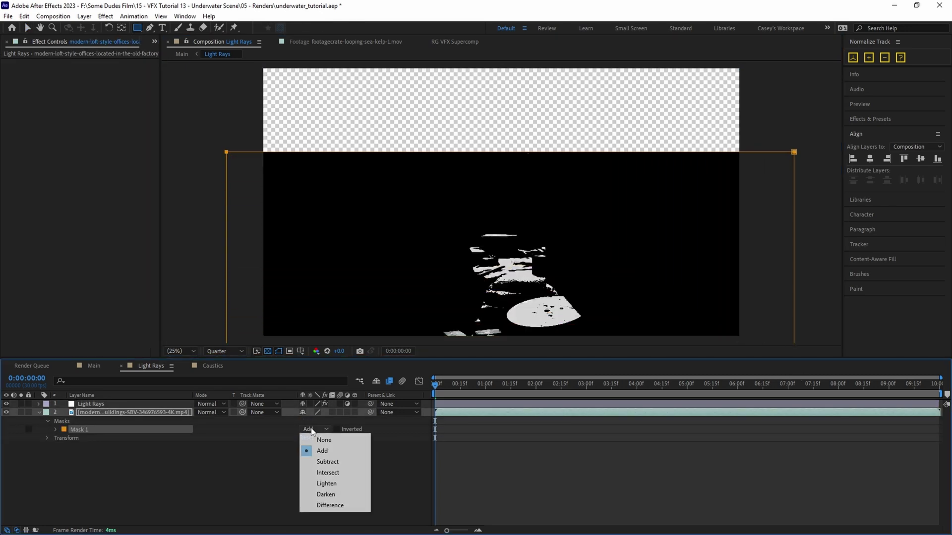
pyautogui.click(322, 462)
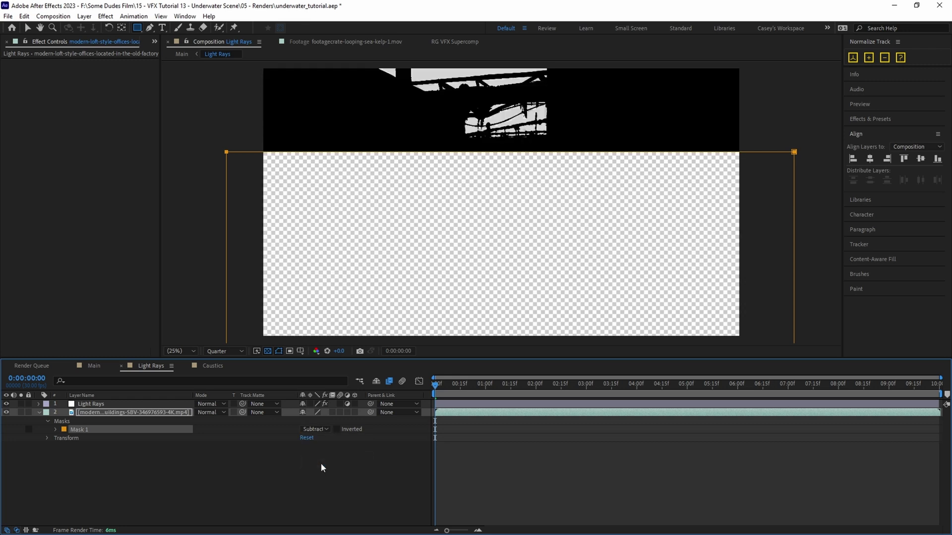
# Add a black solid beneath the masked alley footage in the Light Rays comp
pyautogui.click(148, 459)
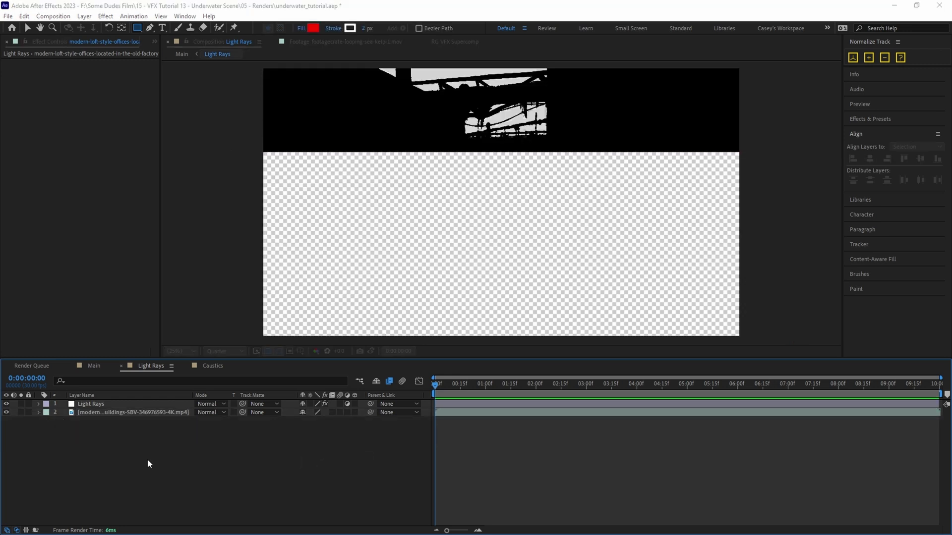
pyautogui.hotkey('ctrl', 'y')
pyautogui.click(444, 345)
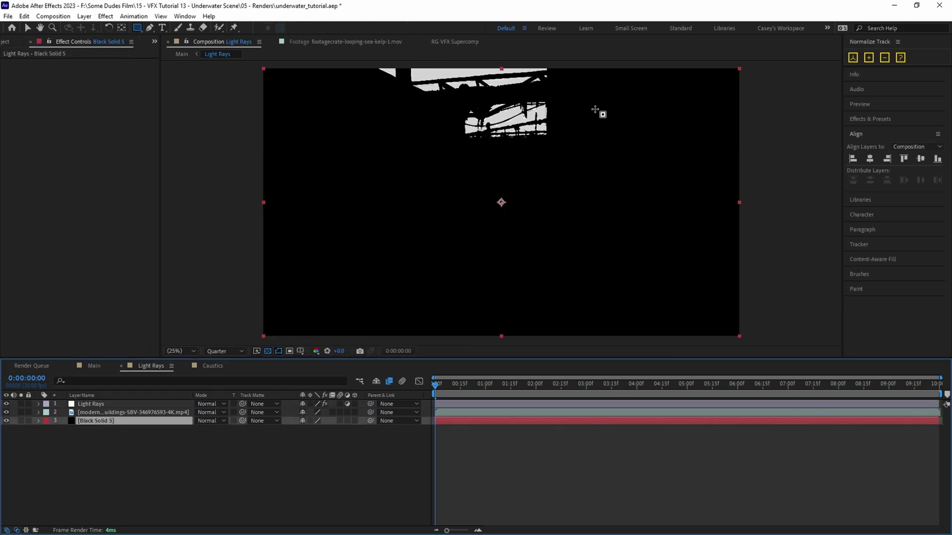
# Set the Light Rays precomp's blending mode to Screen in the Main comp
pyautogui.click(94, 367)
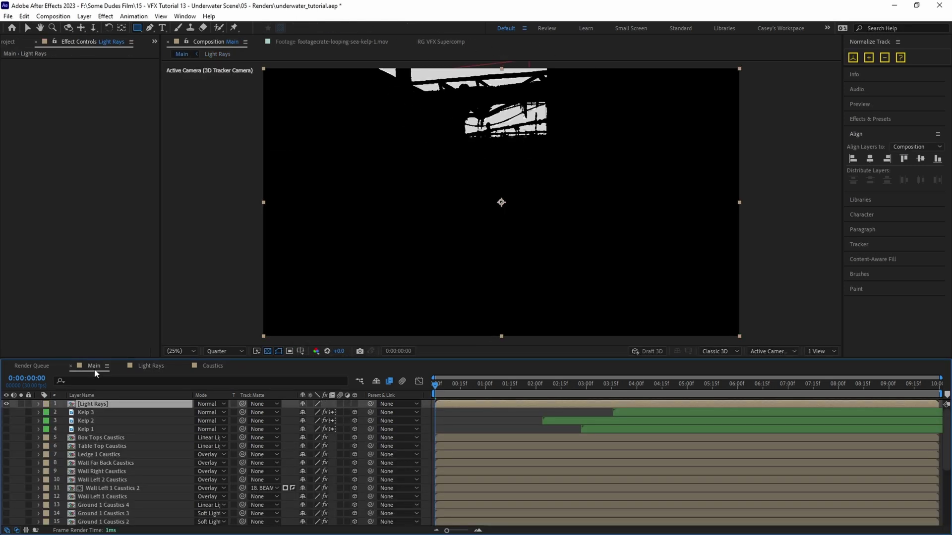
pyautogui.click(219, 403)
pyautogui.click(255, 227)
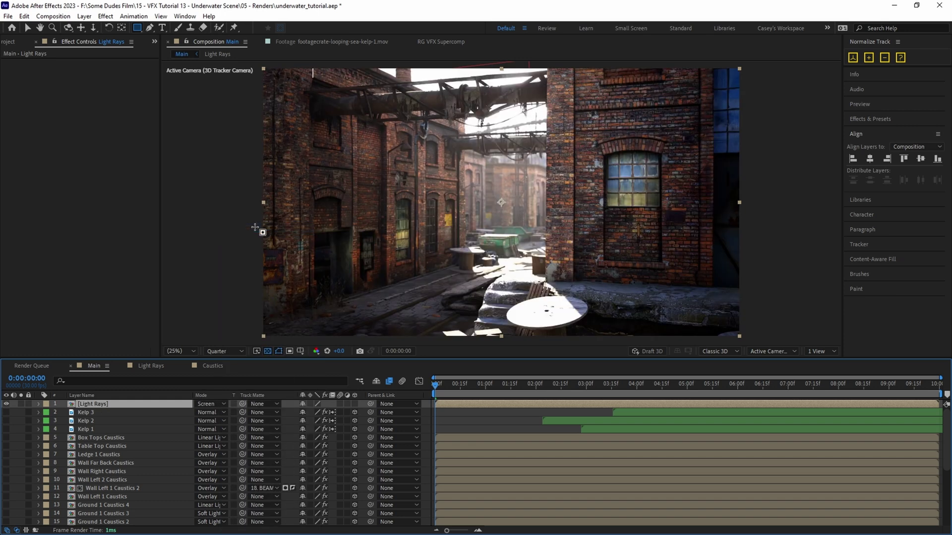
# Apply CC Radial Fast Blur to the Light Rays layer with Zoom set to Brightest and Amount set to 100
pyautogui.press('v')
pyautogui.hotkey('ctrl', 'space')
pyautogui.write('cc rad')
pyautogui.press('Down')
pyautogui.press('Return')
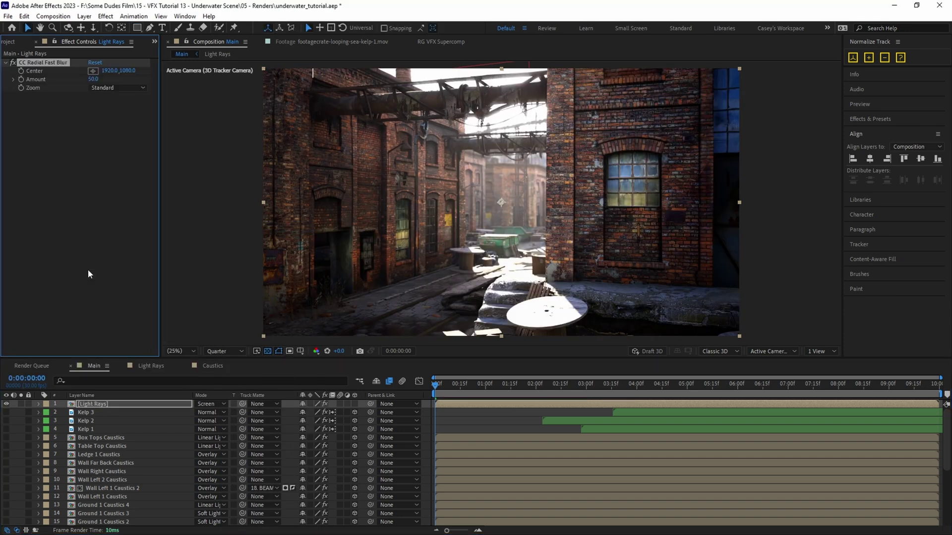
pyautogui.click(109, 89)
pyautogui.click(114, 108)
pyautogui.click(94, 78)
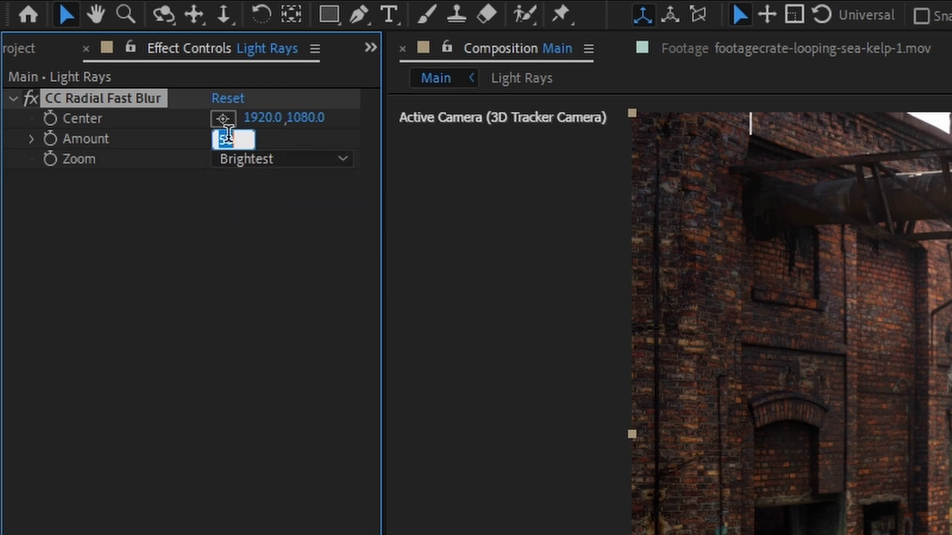
pyautogui.write('100')
pyautogui.press('Return')
# Place the radial blur's center above the frame at about 2240, -396 and duplicate the effect
pyautogui.click(223, 118)
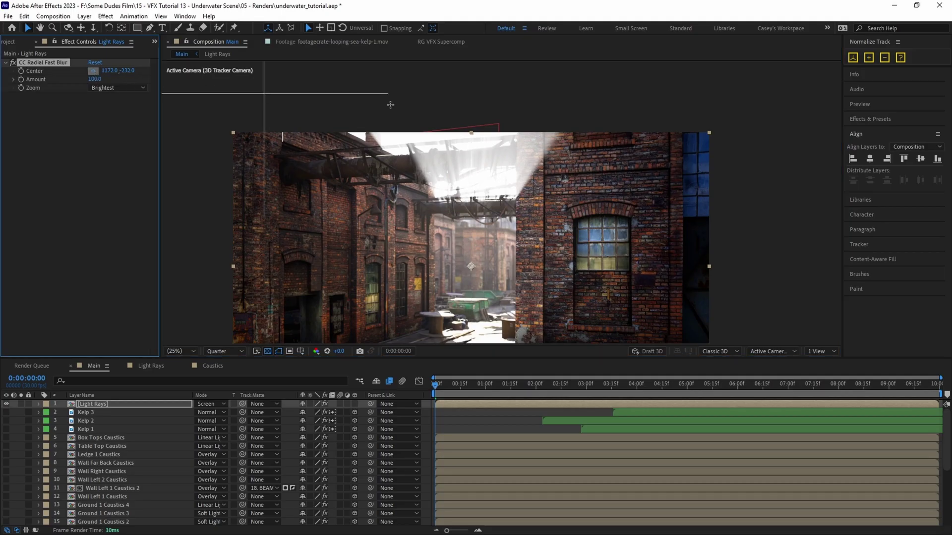
pyautogui.click(510, 84)
pyautogui.click(41, 62)
pyautogui.hotkey('ctrl', 'd')
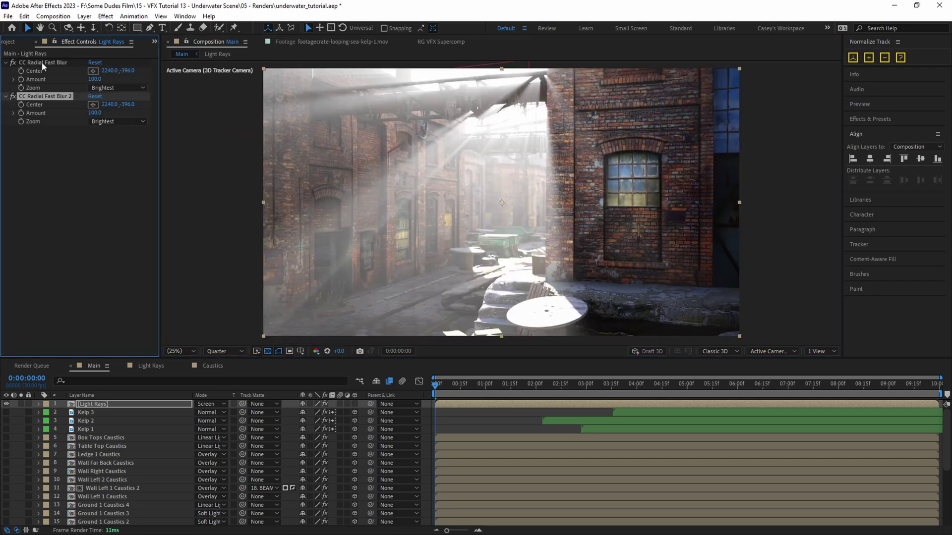
# Add the non-legacy Gaussian Blur effect to the Light Rays layer after the radial blurs
pyautogui.hotkey('ctrl', 'space')
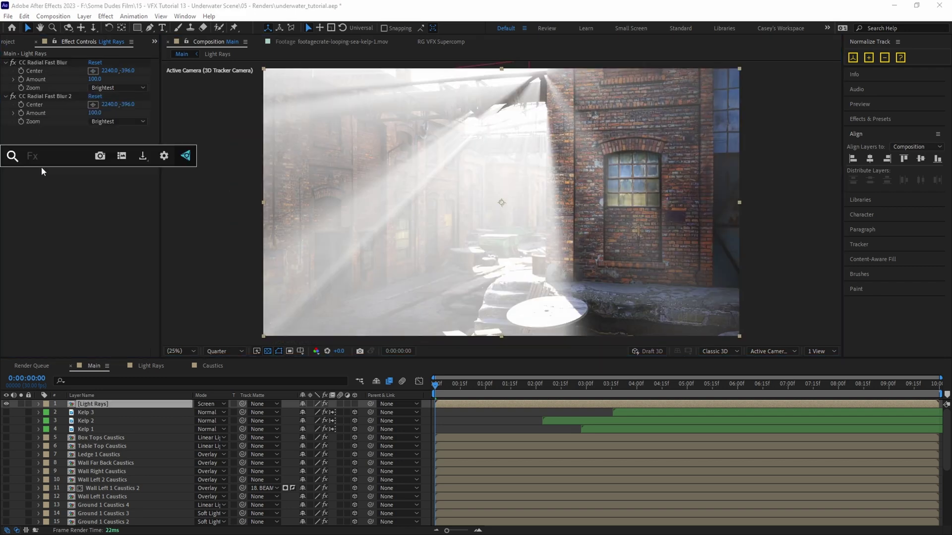
pyautogui.write('gaus')
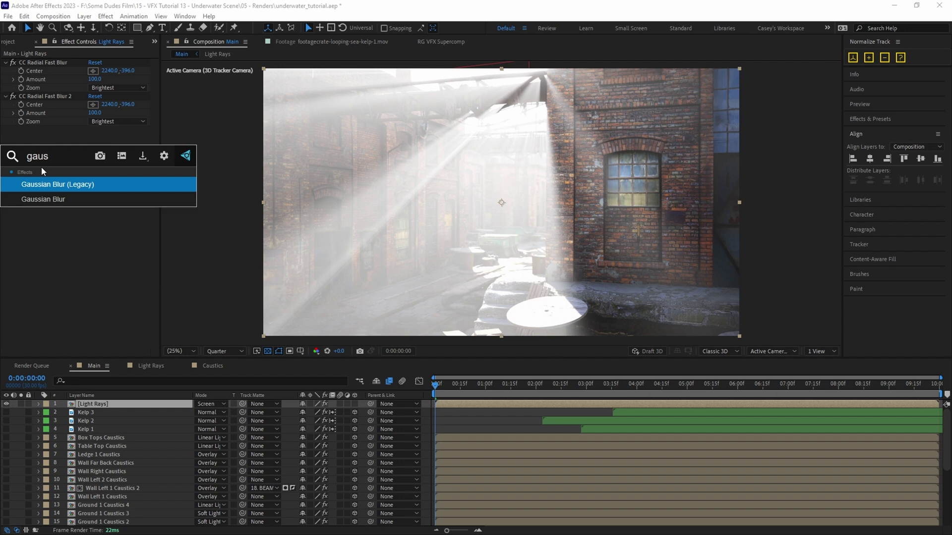
pyautogui.press('Down')
pyautogui.press('Return')
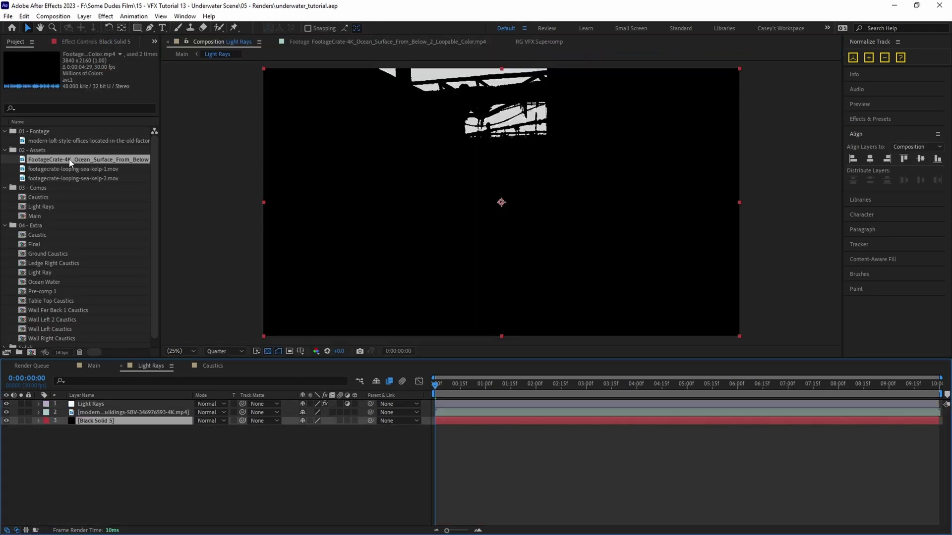
# Add the ocean surface footage on top of the Light Rays comp and time-stretch it with a factor of 250
pyautogui.moveTo(70, 159); pyautogui.dragTo(109, 404)
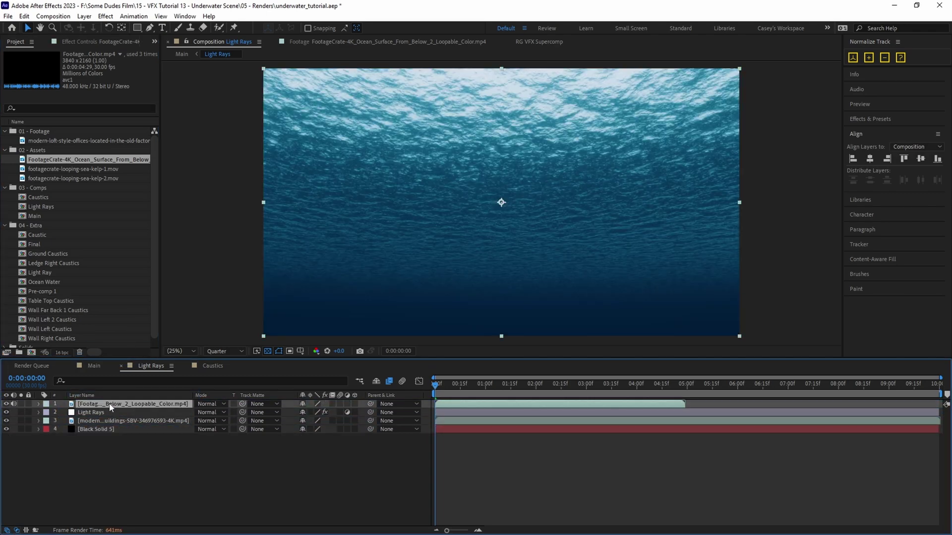
pyautogui.press('space')
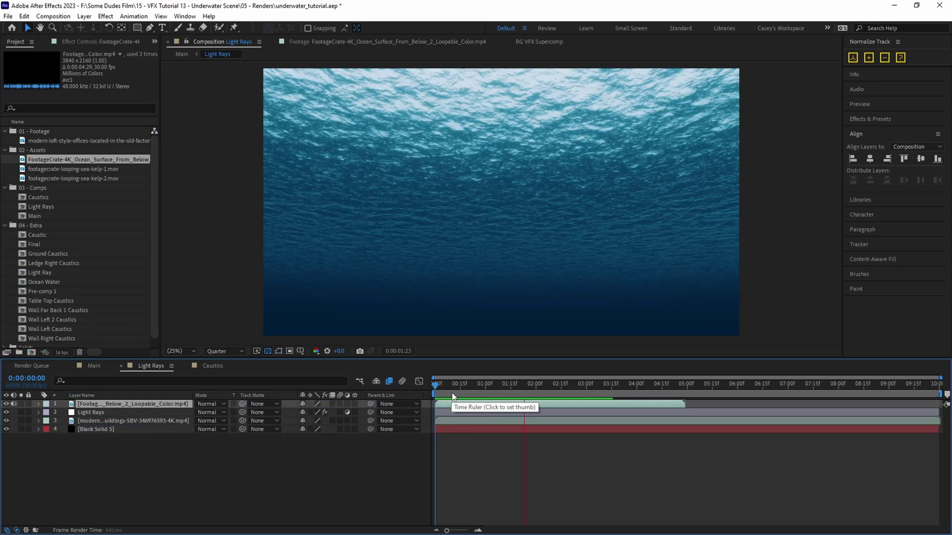
pyautogui.rightClick(171, 405)
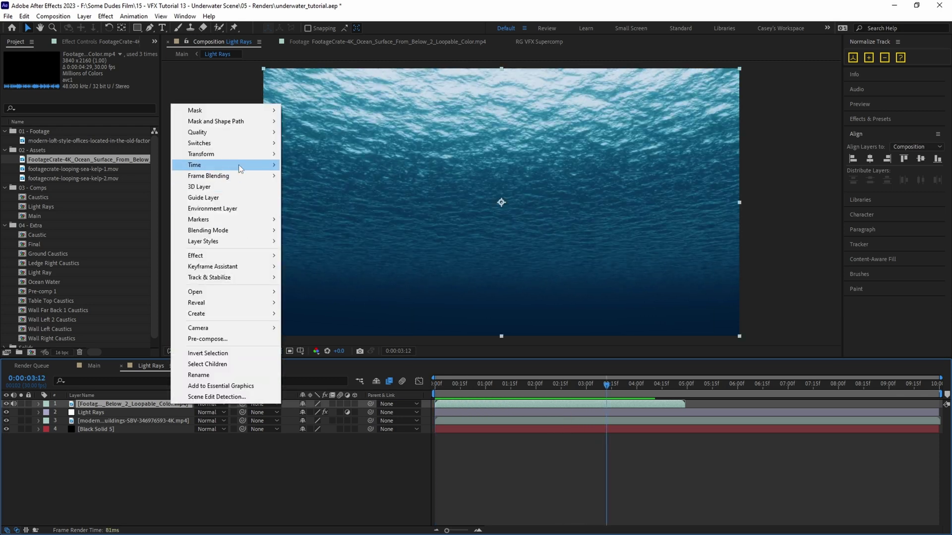
pyautogui.moveTo(239, 166)
pyautogui.click(312, 185)
pyautogui.write('250')
pyautogui.press('Return')
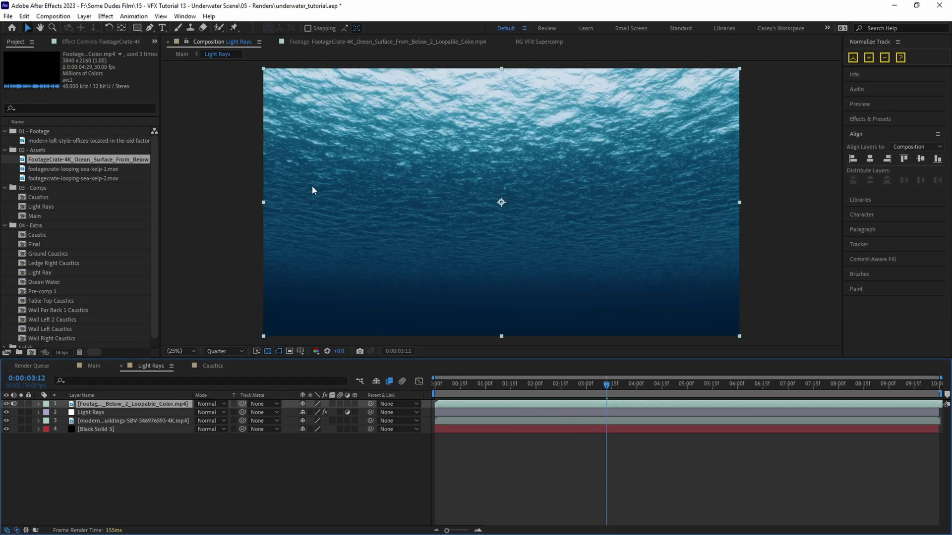
# Preview the slowed ocean footage and rename its layer Ocean Surface
pyautogui.press('space')
pyautogui.press('Return')
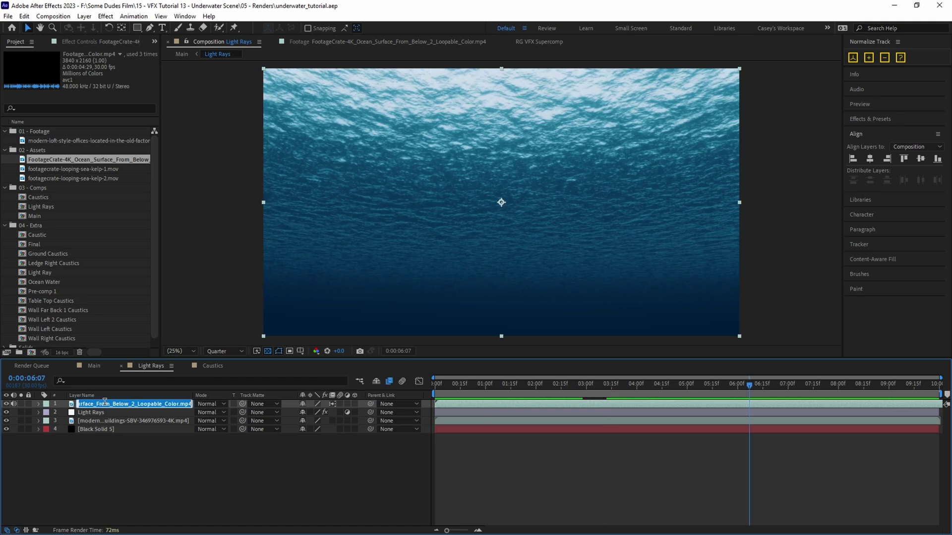
pyautogui.write('Ocean Surface')
# Duplicate the Light Rays adjustment layer and use Ocean Surface as the copy's track matte, previewing the result
pyautogui.click(113, 414)
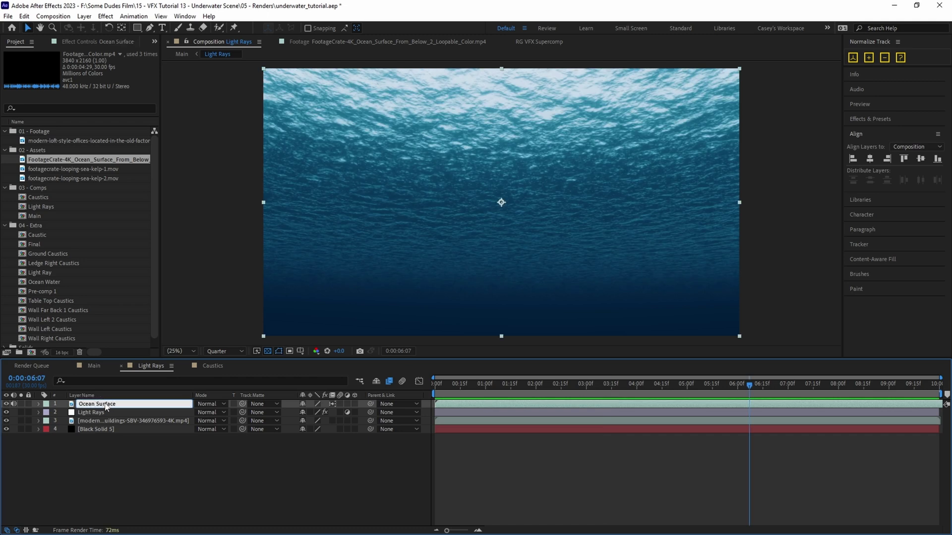
pyautogui.hotkey('ctrl', 'd')
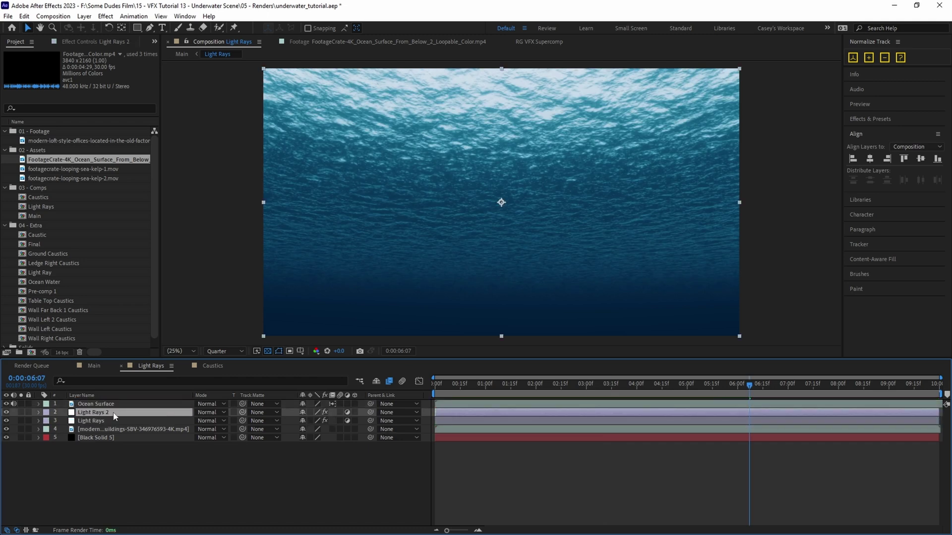
pyautogui.click(258, 413)
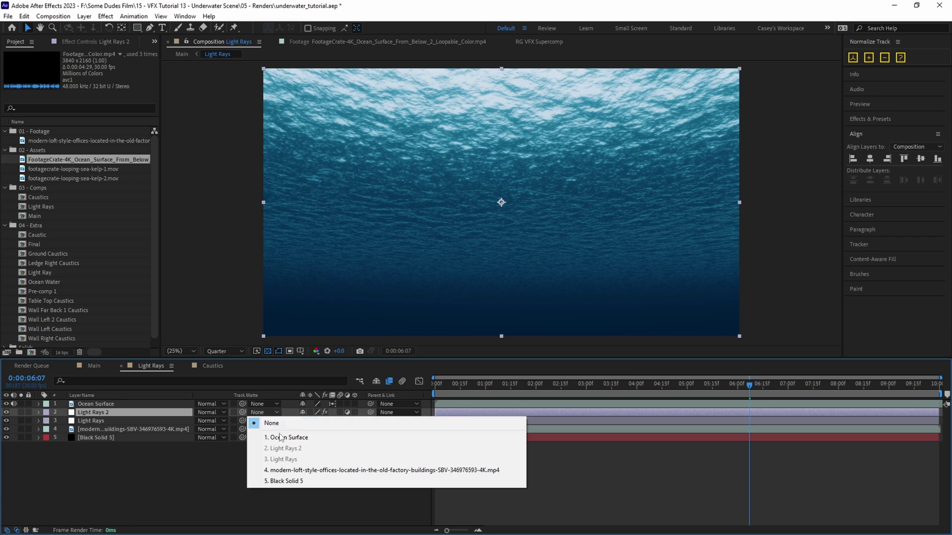
pyautogui.click(281, 439)
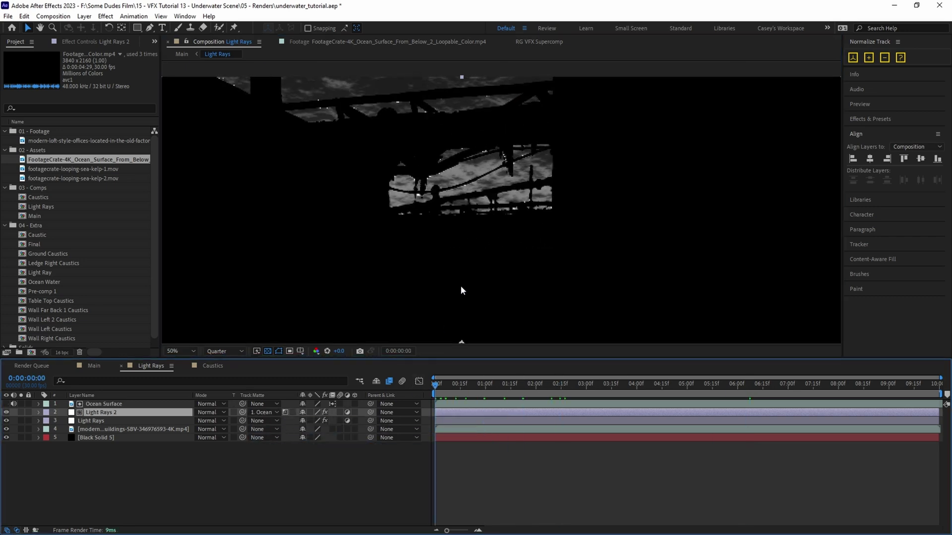
pyautogui.press('space')
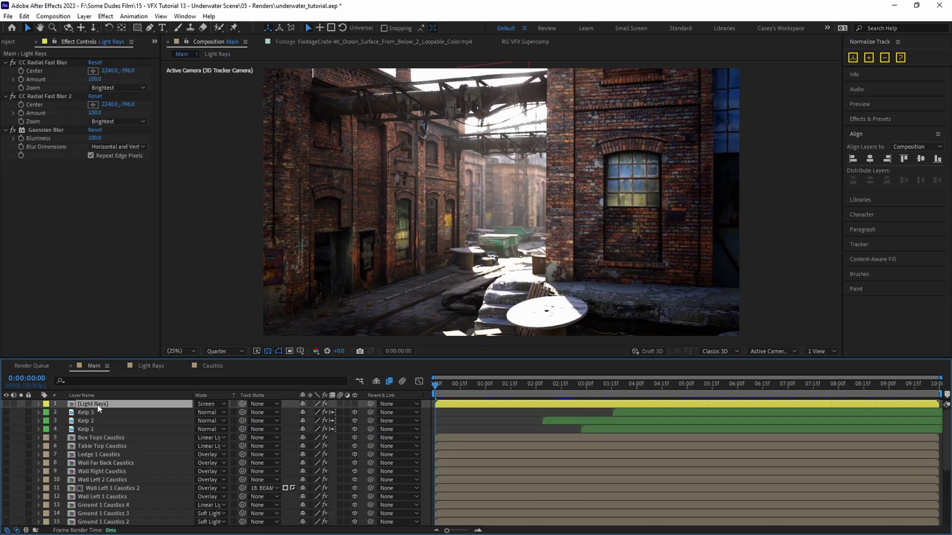
# Create a black solid named Particles above the Light Rays layer and apply the CC Particle World effect to it
pyautogui.hotkey('ctrl', 'y')
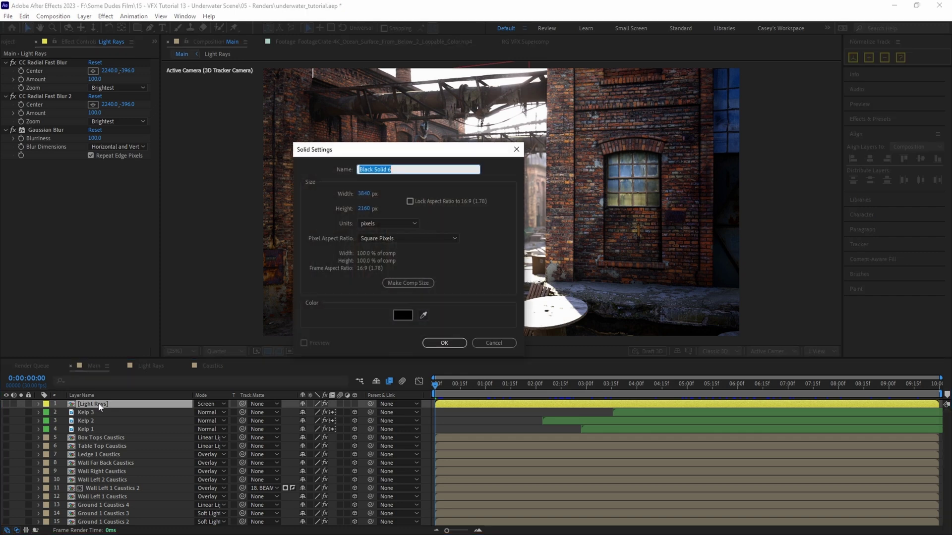
pyautogui.write('Particles')
pyautogui.press('Return')
pyautogui.hotkey('ctrl', 'space')
pyautogui.write('cc partic')
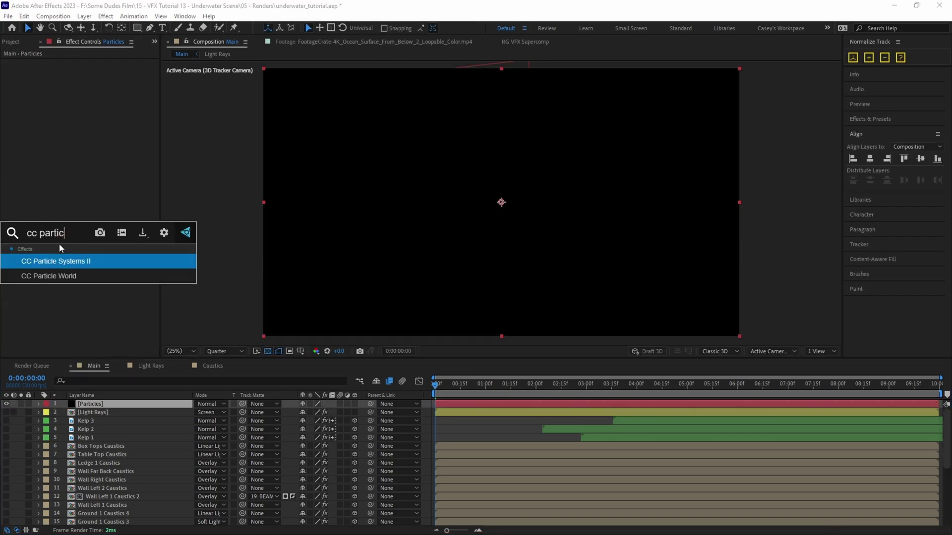
pyautogui.press('Down')
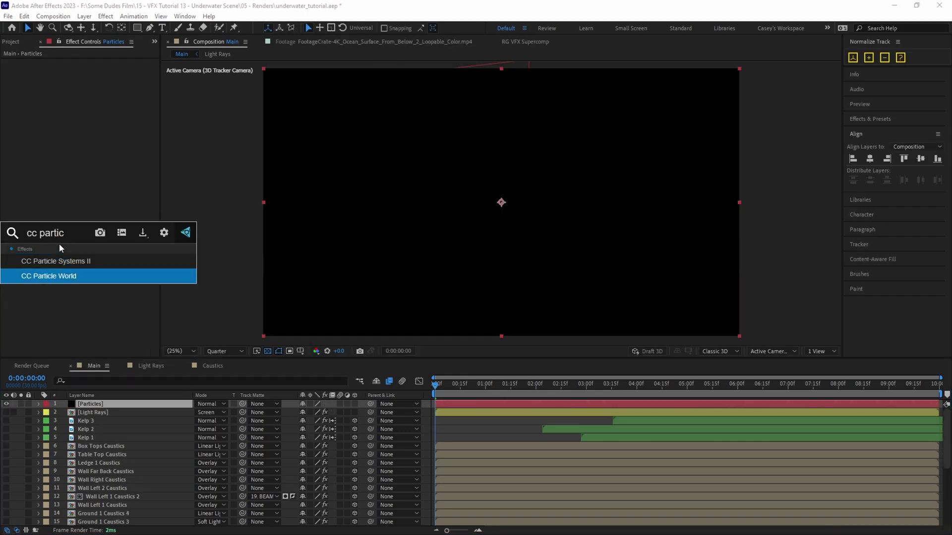
pyautogui.press('Return')
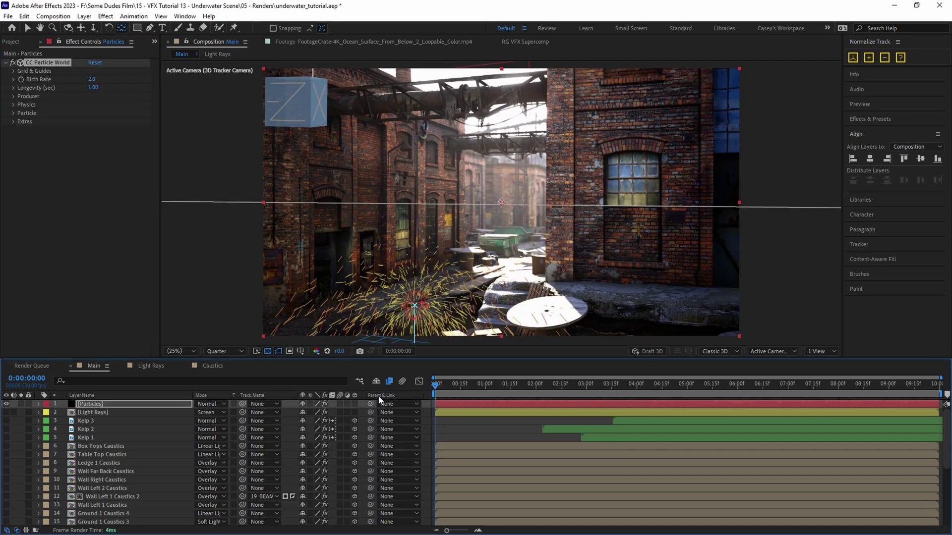
pyautogui.press('v')
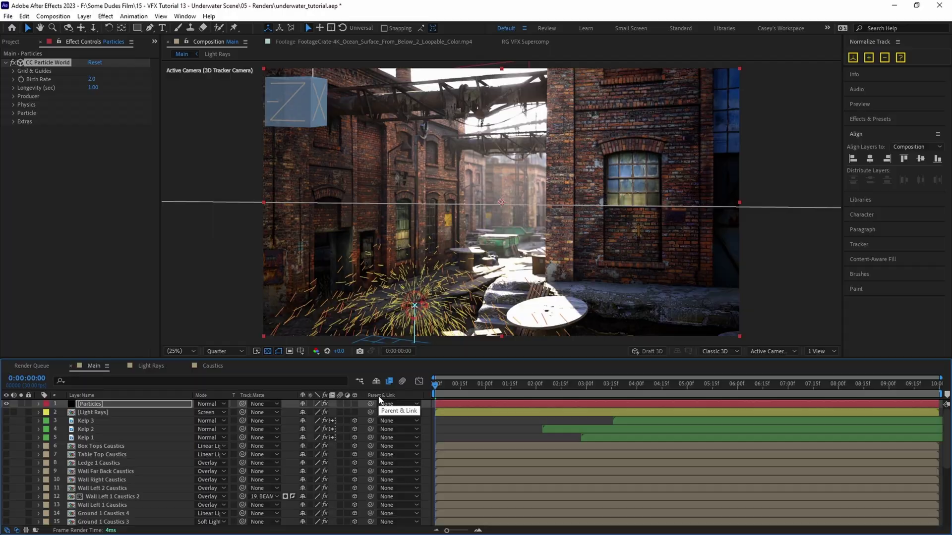
# Set the particle effect's Birth Rate to 0.2 and Longevity to 100 seconds
pyautogui.click(92, 79)
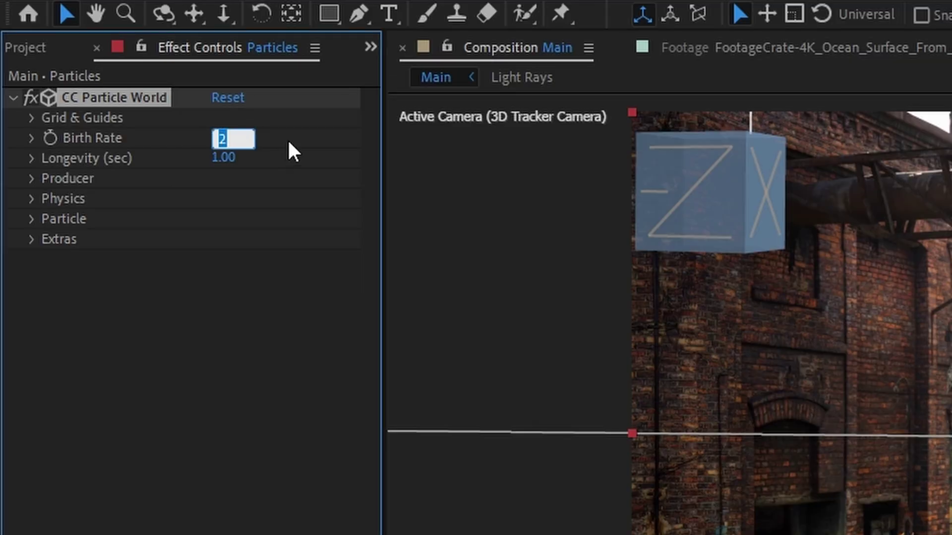
pyautogui.write('0.2')
pyautogui.press('Return')
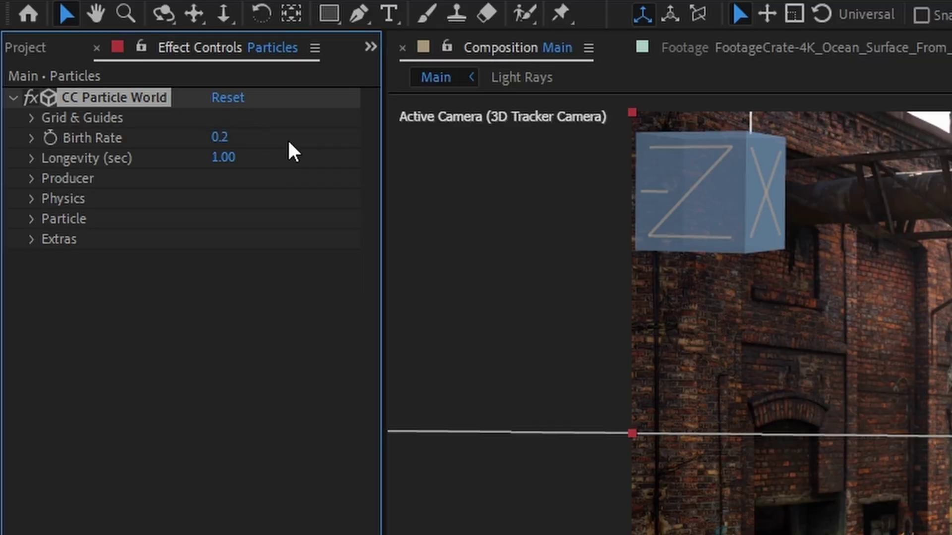
pyautogui.click(241, 153)
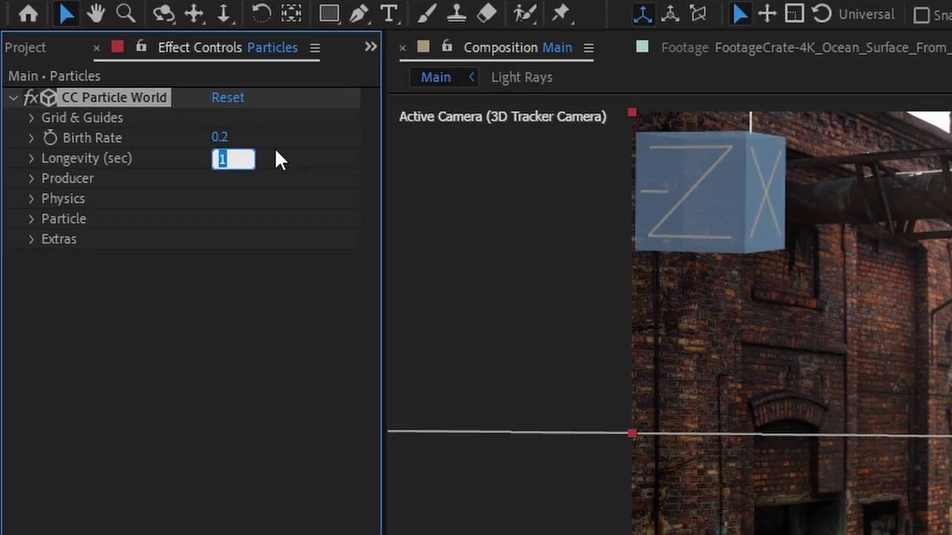
pyautogui.write('100')
pyautogui.press('Return')
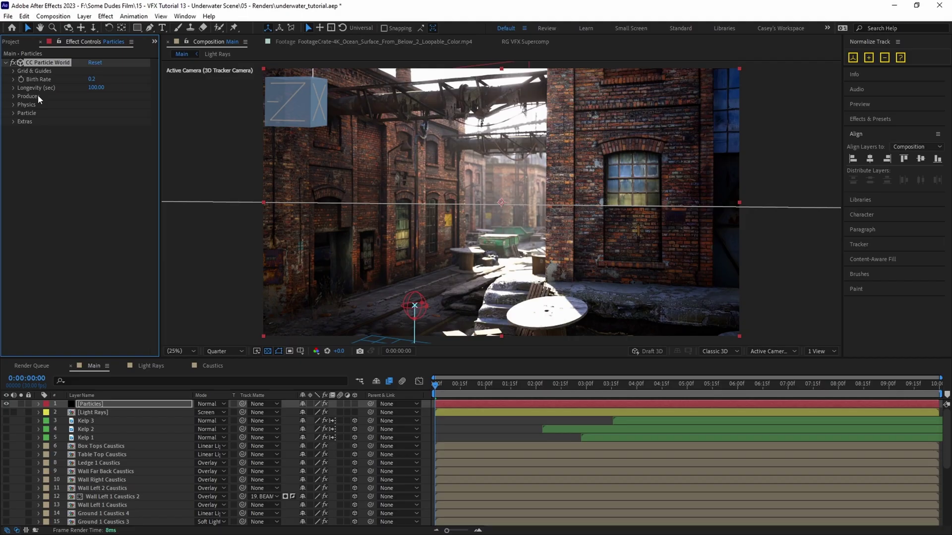
# Adjust the Producer to Position X about -0.52, Position Z about 1.49, and X, Y, Z radii about 2.255, 1.365 and 2.785
pyautogui.click(13, 97)
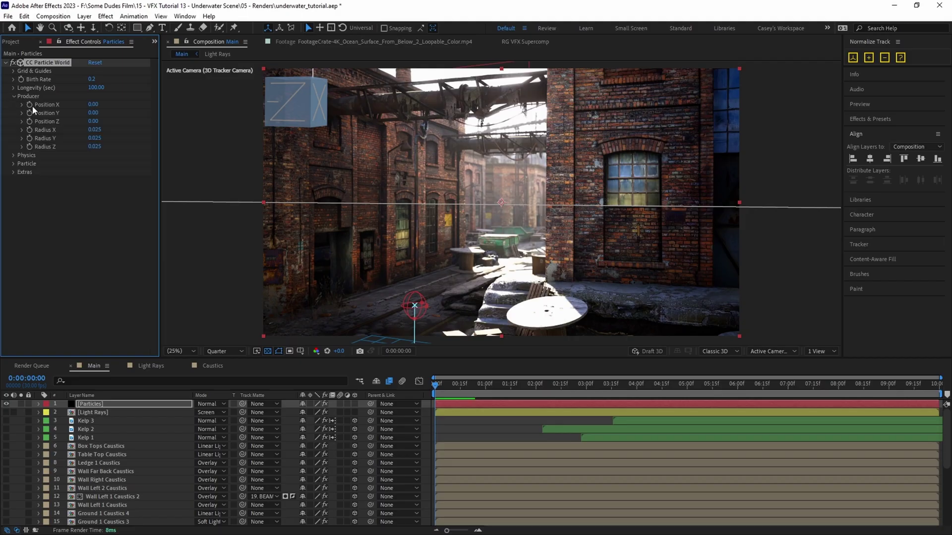
pyautogui.moveTo(100, 122); pyautogui.dragTo(167, 122)
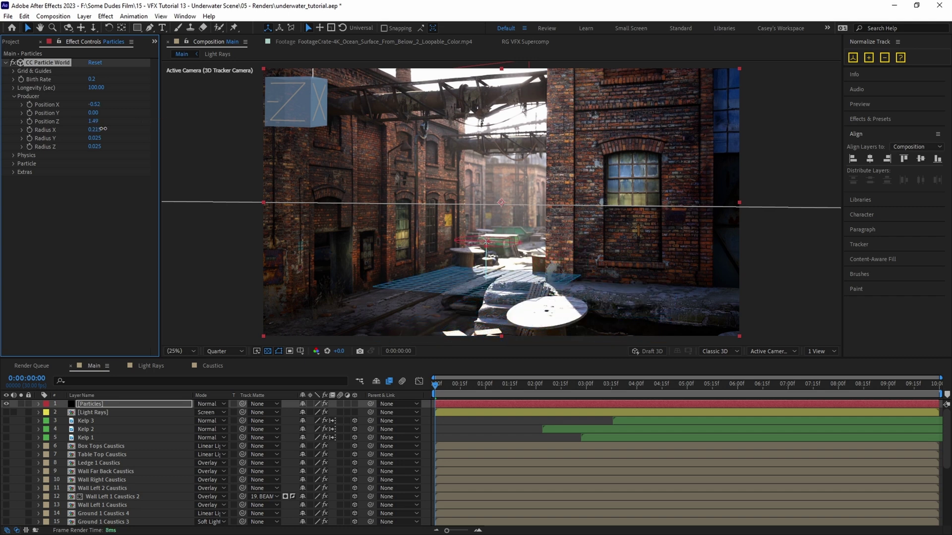
pyautogui.moveTo(98, 129); pyautogui.dragTo(160, 138)
pyautogui.moveTo(94, 147); pyautogui.dragTo(229, 142)
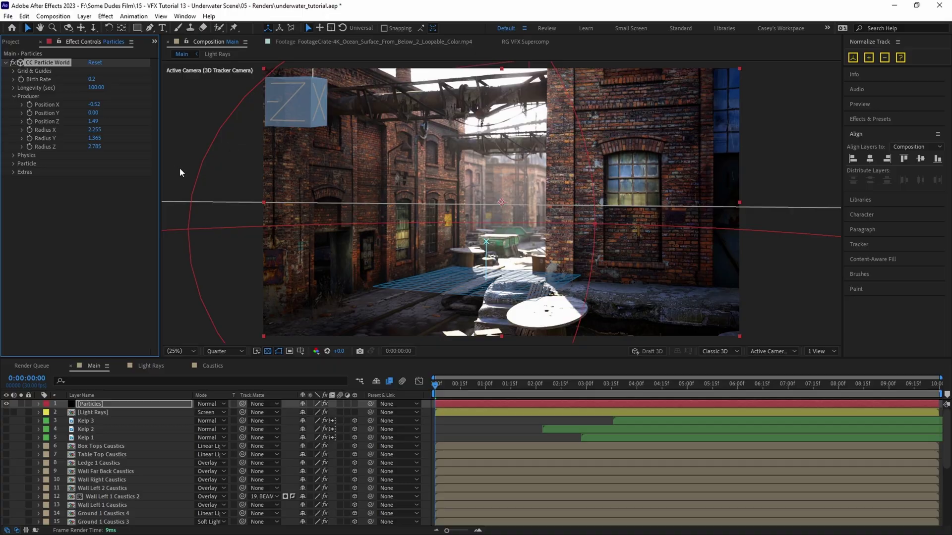
# Set the particle Physics to Fractal Omni animation with Velocity 0 and Gravity -0.002
pyautogui.click(26, 155)
pyautogui.click(119, 163)
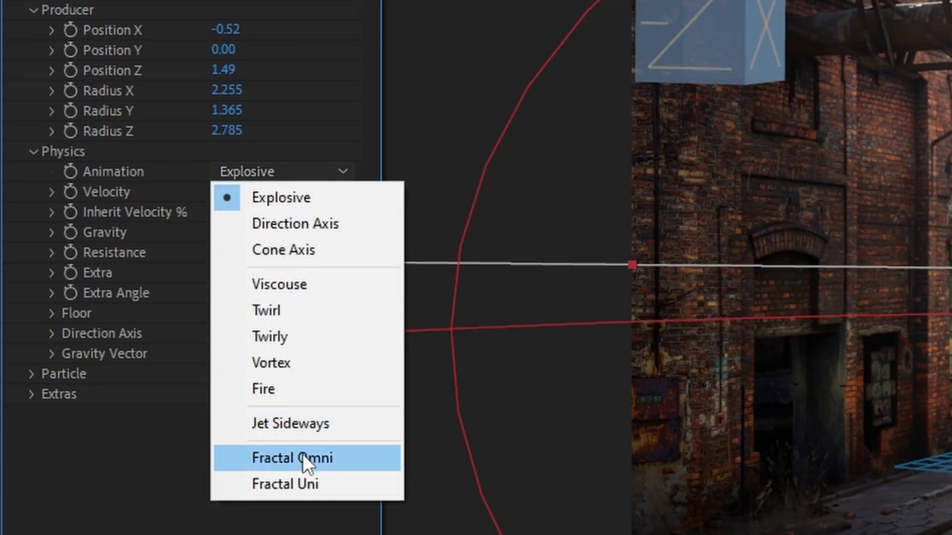
pyautogui.click(302, 456)
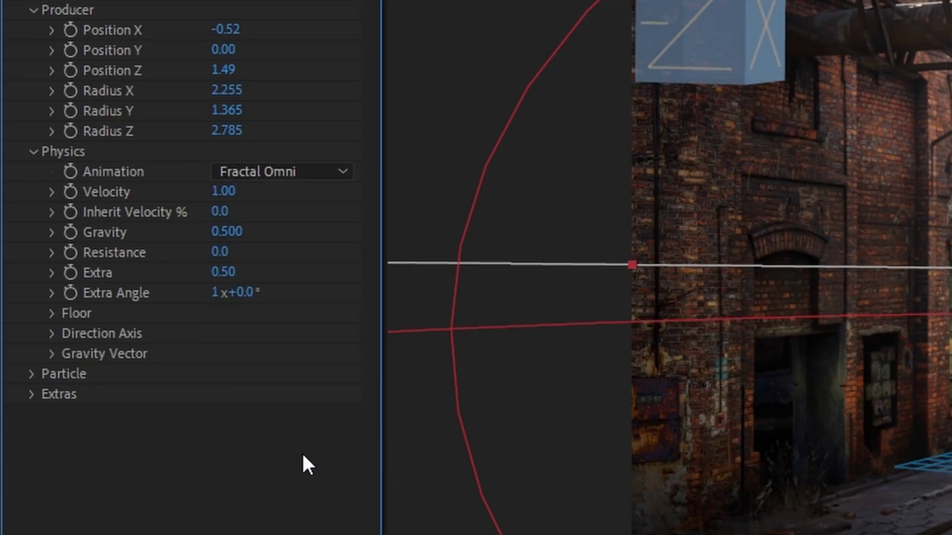
pyautogui.click(233, 190)
pyautogui.write('0')
pyautogui.press('Return')
pyautogui.click(247, 232)
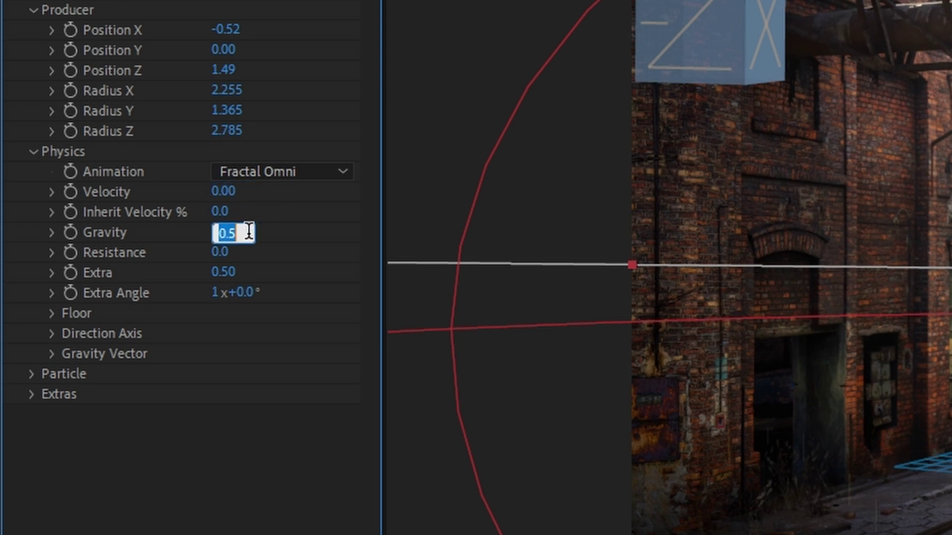
pyautogui.write('-')
pyautogui.write('0.002')
pyautogui.press('Return')
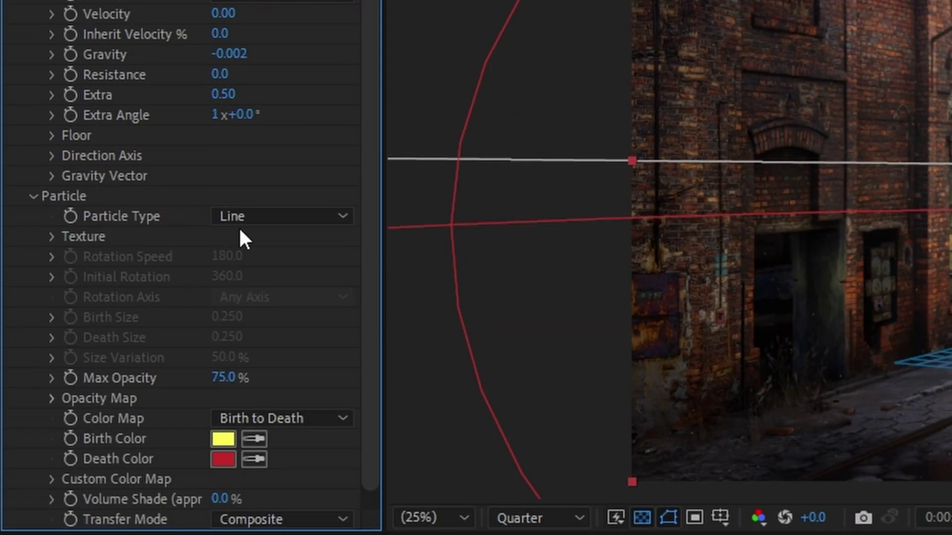
# Change the Particle Type to Faded Sphere and set both Birth Size and Death Size to 0.15
pyautogui.click(248, 219)
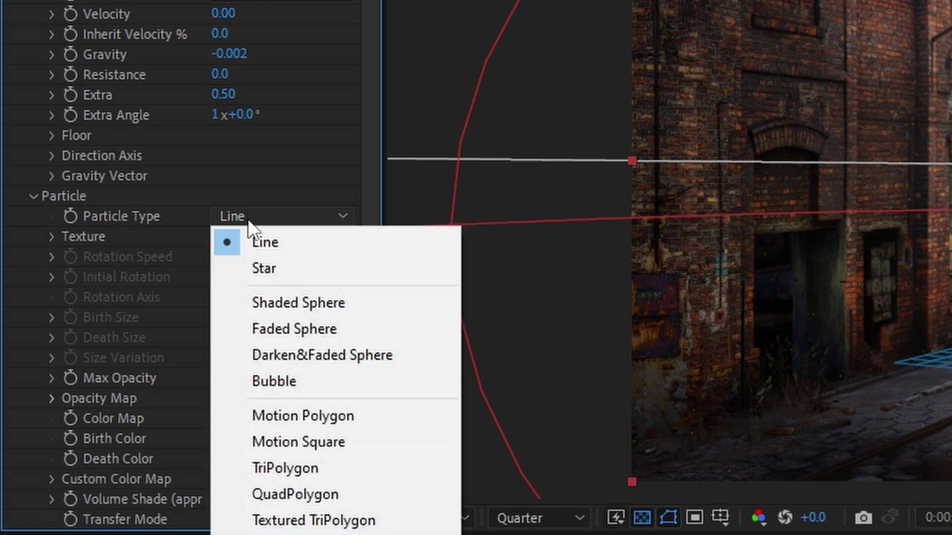
pyautogui.click(287, 328)
pyautogui.click(274, 317)
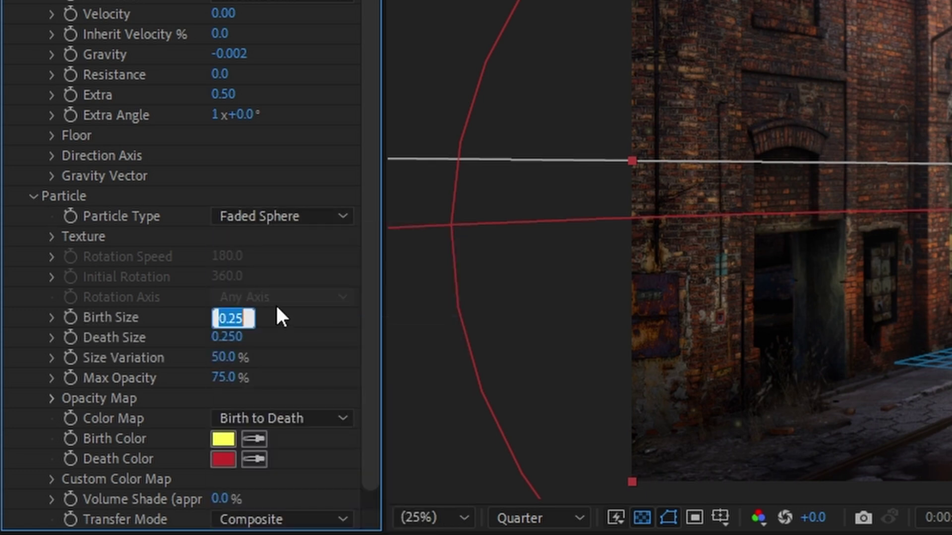
pyautogui.write('.15')
pyautogui.press('Tab')
pyautogui.write('.15')
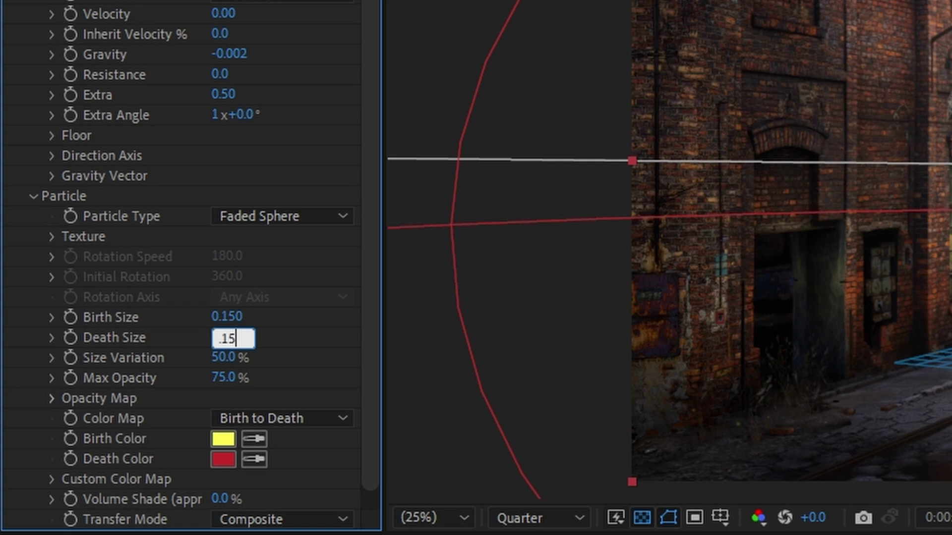
pyautogui.press('Return')
# Set the particles' Size Variation to 100% and Max Opacity to 60%
pyautogui.moveTo(223, 358); pyautogui.dragTo(459, 357)
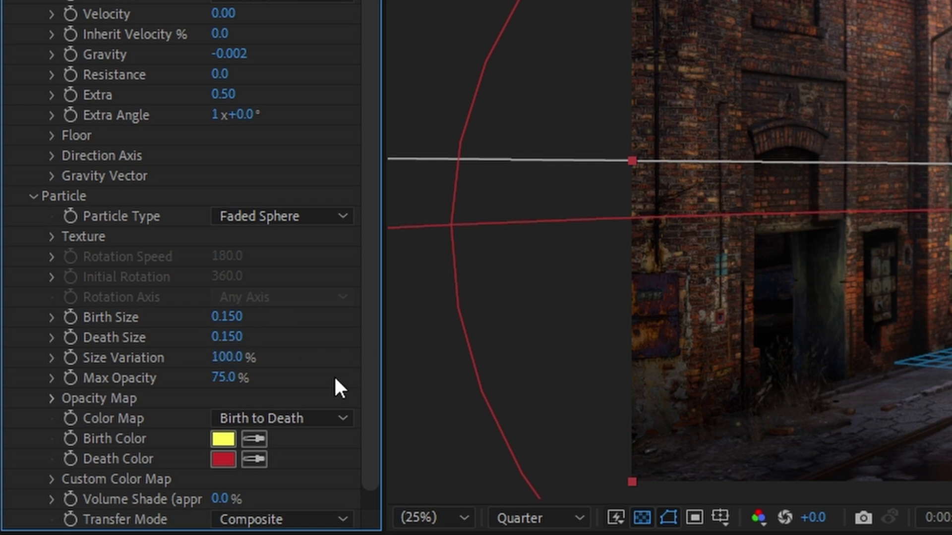
pyautogui.click(225, 378)
pyautogui.write('60')
pyautogui.press('Return')
# Change the particles' Birth Color to light gray B9B9B9
pyautogui.click(93, 318)
pyautogui.click(171, 136)
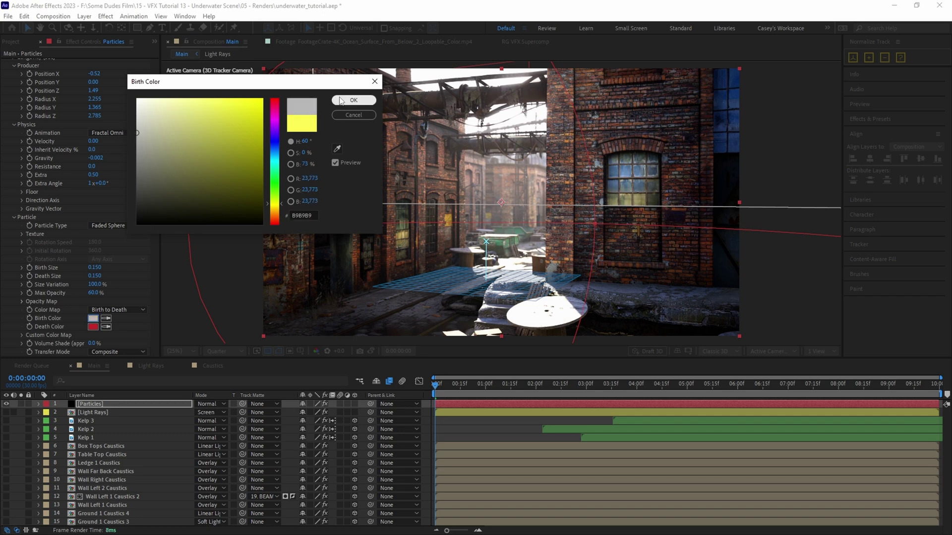
pyautogui.click(354, 99)
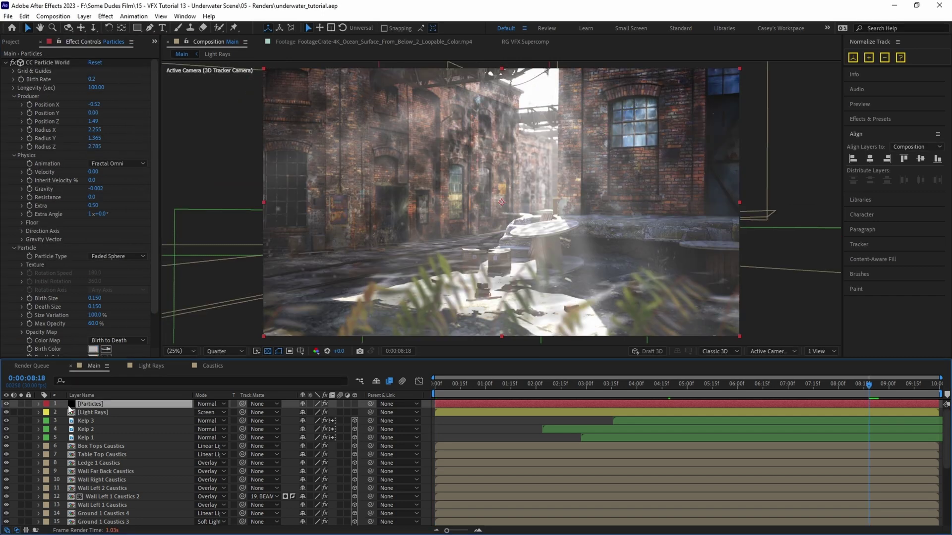
# Add an adjustment layer above the Particles layer and name it Look
pyautogui.rightClick(16, 402)
pyautogui.moveTo(39, 410)
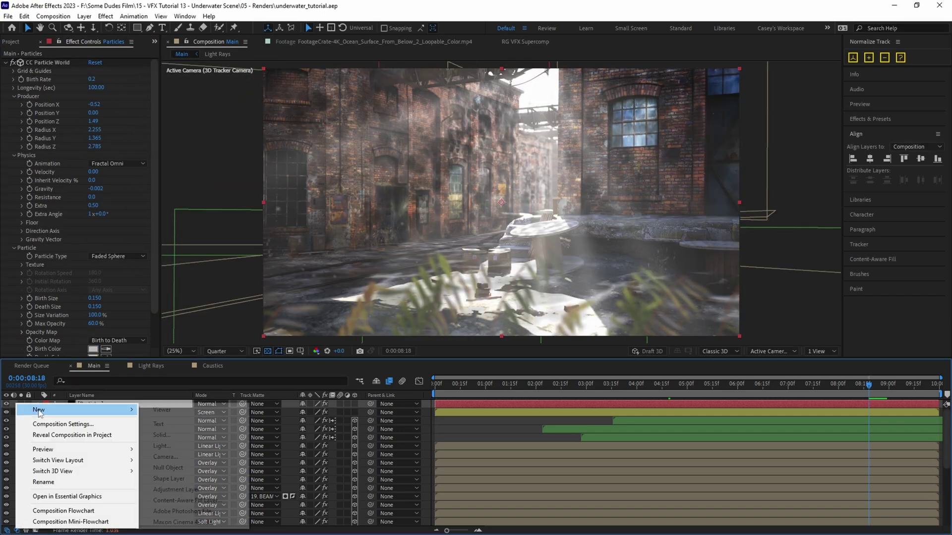
pyautogui.click(179, 490)
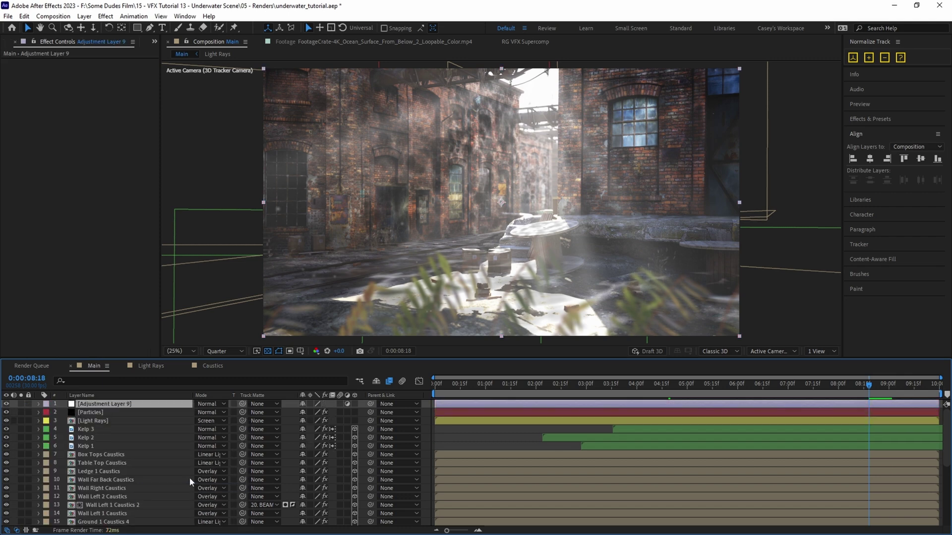
pyautogui.press('Return')
pyautogui.write('Look')
pyautogui.press('Return')
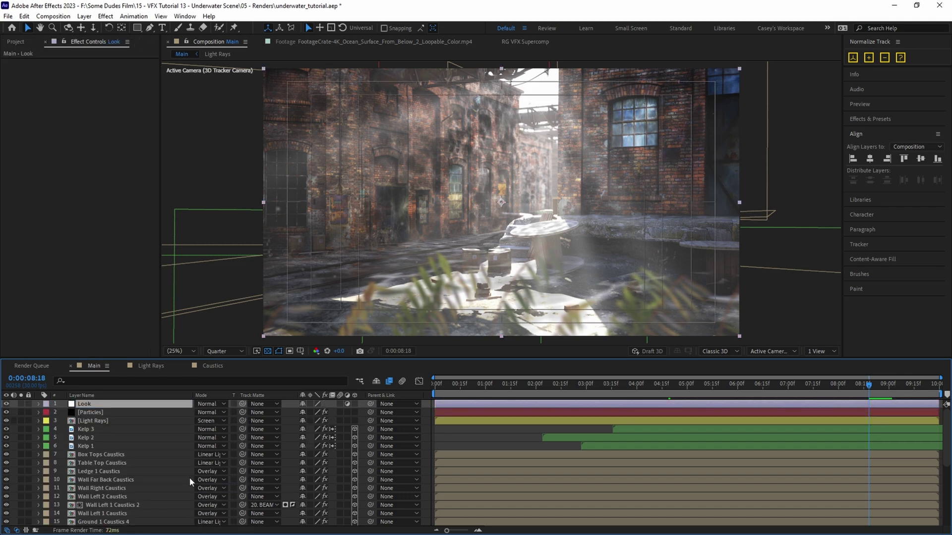
# Apply Mojo II to the Look layer and set its footage type to Video and its preset to None
pyautogui.hotkey('ctrl', 'space')
pyautogui.write('mojo')
pyautogui.press('Return')
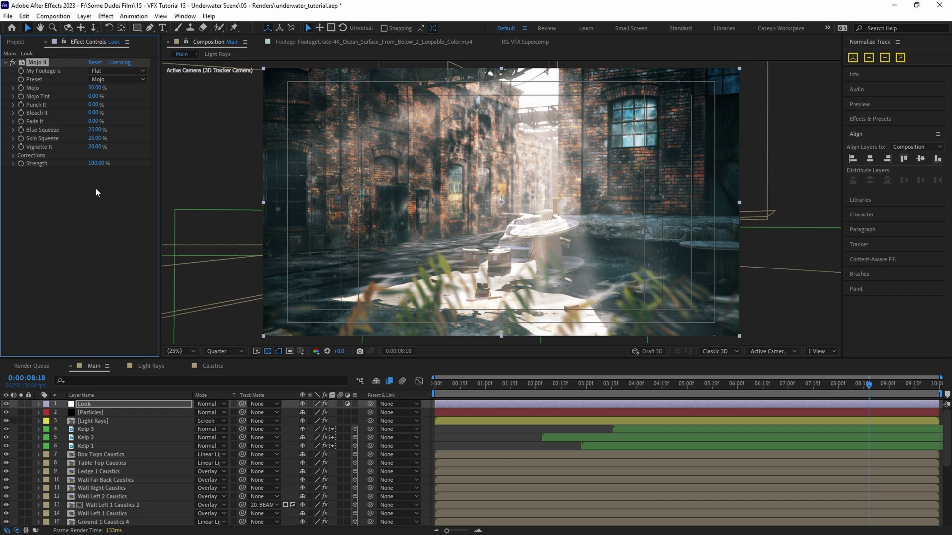
pyautogui.click(101, 72)
pyautogui.click(102, 81)
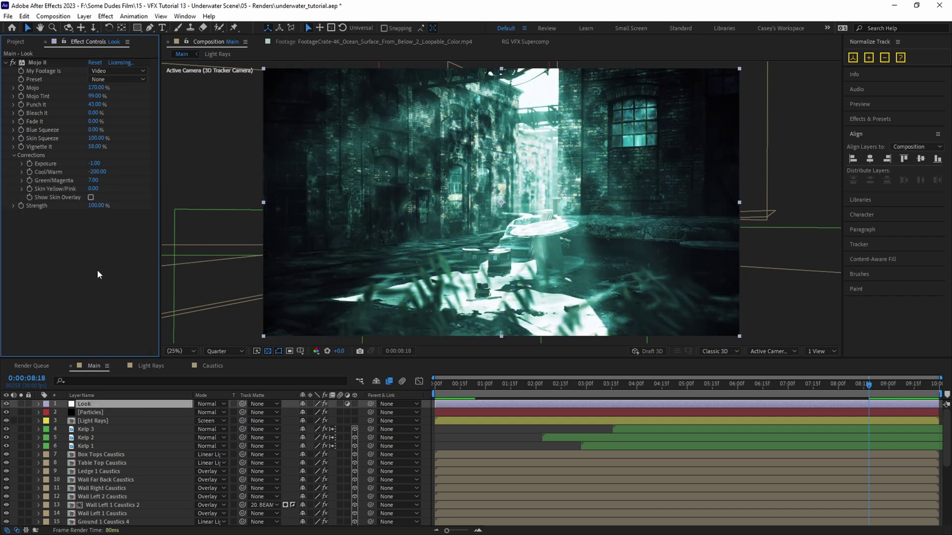
# Add a Curves effect to the Look layer and shape the RGB curve to darken the shadows and midtones
pyautogui.hotkey('ctrl', 'space')
pyautogui.write('curves')
pyautogui.press('Return')
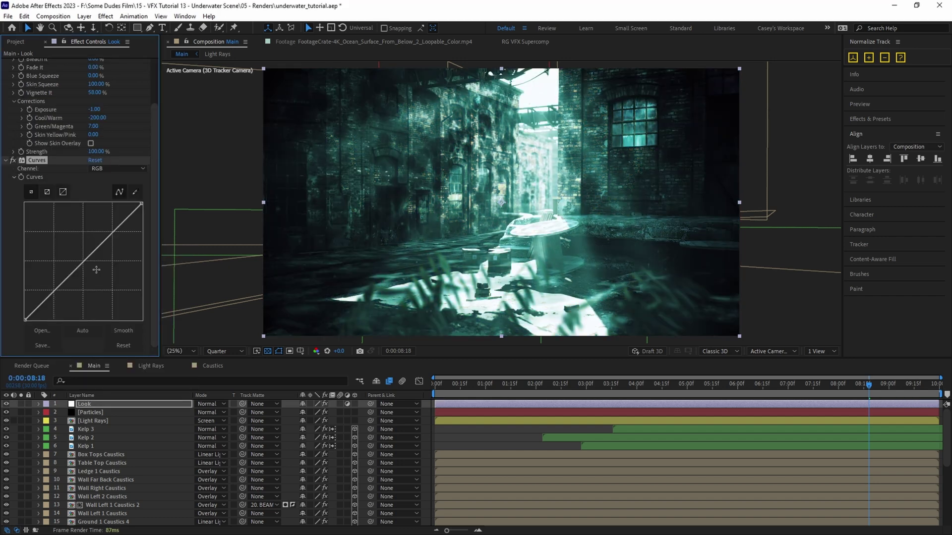
pyautogui.moveTo(84, 260); pyautogui.dragTo(75, 291)
pyautogui.moveTo(108, 249); pyautogui.dragTo(106, 240)
# Adjust the individual Curves channels, raising the green and blue curves and slightly lowering the red curve
pyautogui.moveTo(71, 273)
pyautogui.mouseDown()
pyautogui.moveTo(66, 250)
pyautogui.moveTo(59, 265)
pyautogui.mouseUp()
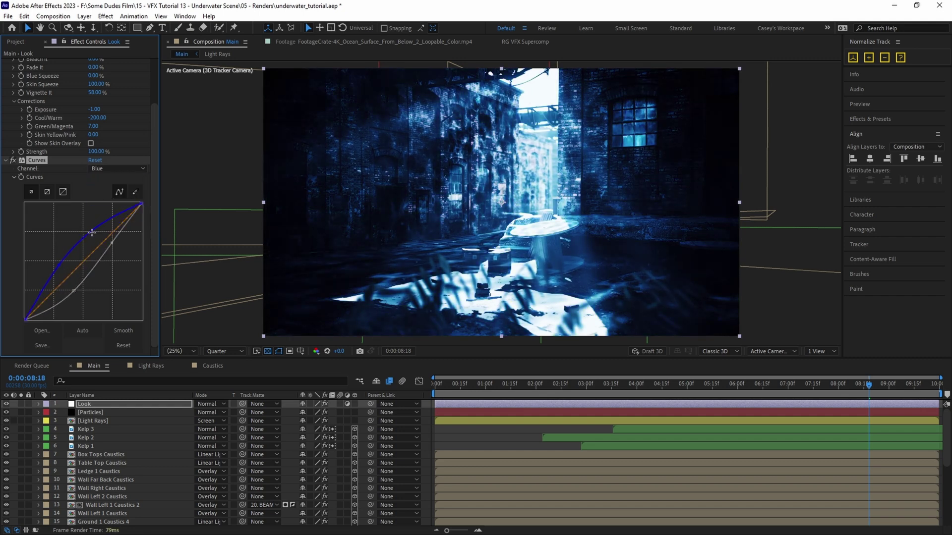
pyautogui.click(117, 169)
pyautogui.click(102, 197)
pyautogui.moveTo(83, 262); pyautogui.dragTo(72, 256)
pyautogui.moveTo(59, 265); pyautogui.dragTo(54, 261)
pyautogui.moveTo(93, 232); pyautogui.dragTo(88, 227)
pyautogui.moveTo(80, 266); pyautogui.dragTo(74, 277)
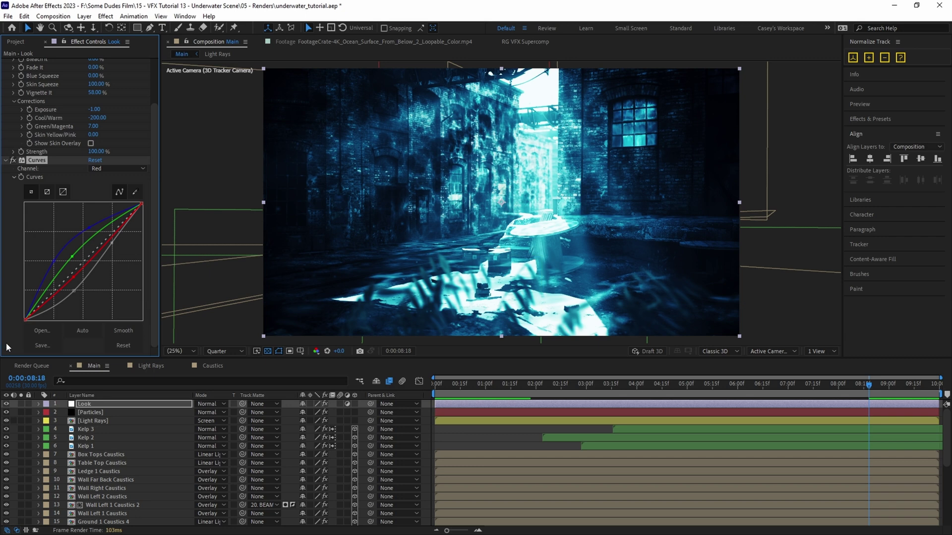
# Duplicate the Light Rays layer in the Main comp and remove all effects from the lower copy
pyautogui.click(88, 421)
pyautogui.hotkey('ctrl', 'd')
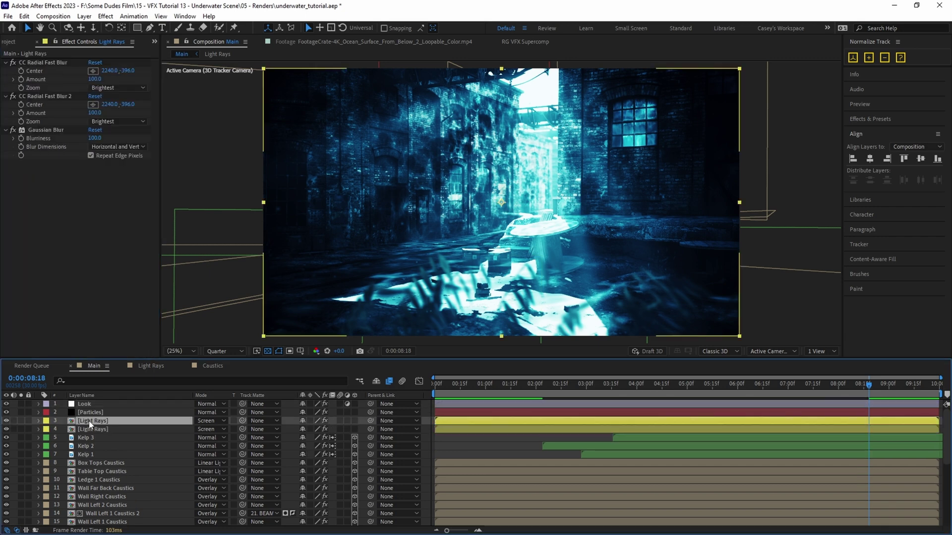
pyautogui.moveTo(90, 420); pyautogui.dragTo(88, 430)
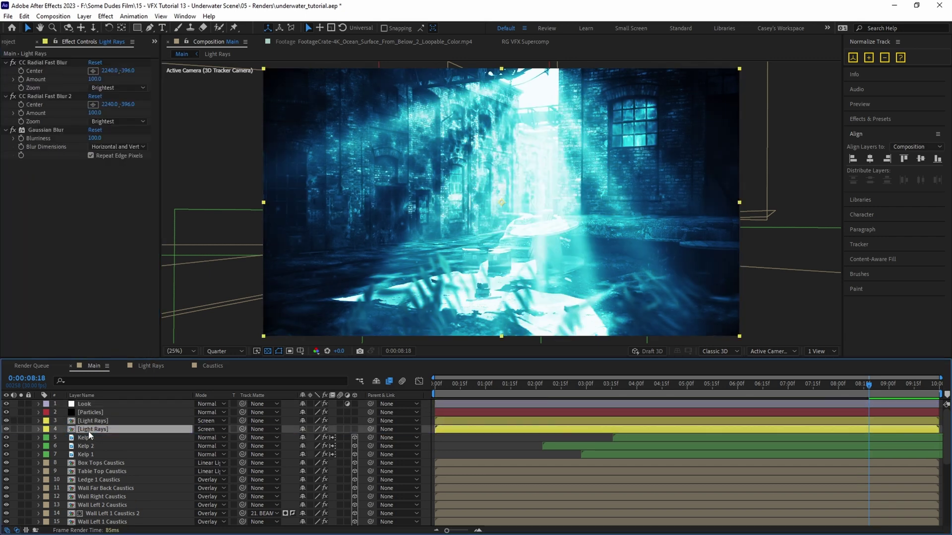
pyautogui.click(36, 64)
pyautogui.hotkey('ctrl', 'a')
pyautogui.press('Delete')
# Set the lower Light Rays copy to Hard Light and apply a Tint effect that maps white to a medium blue
pyautogui.click(211, 429)
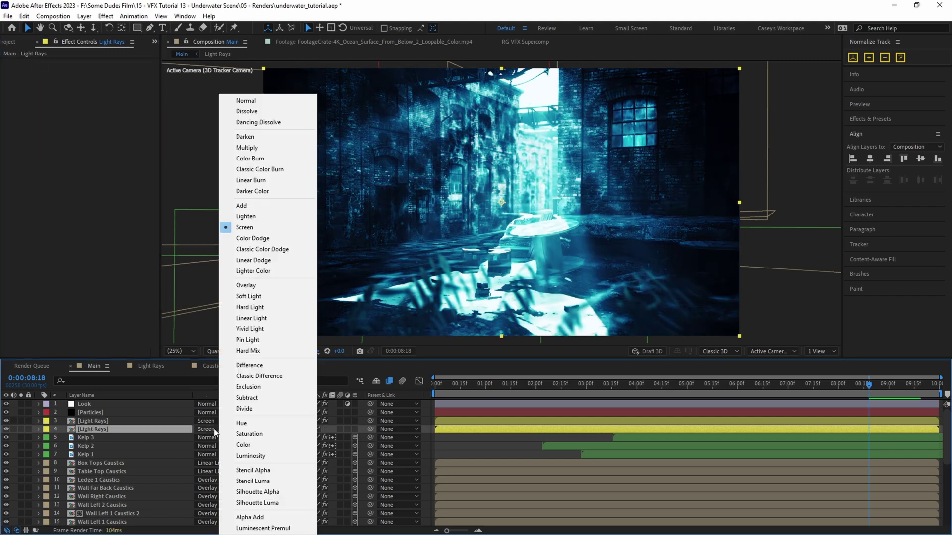
pyautogui.click(264, 307)
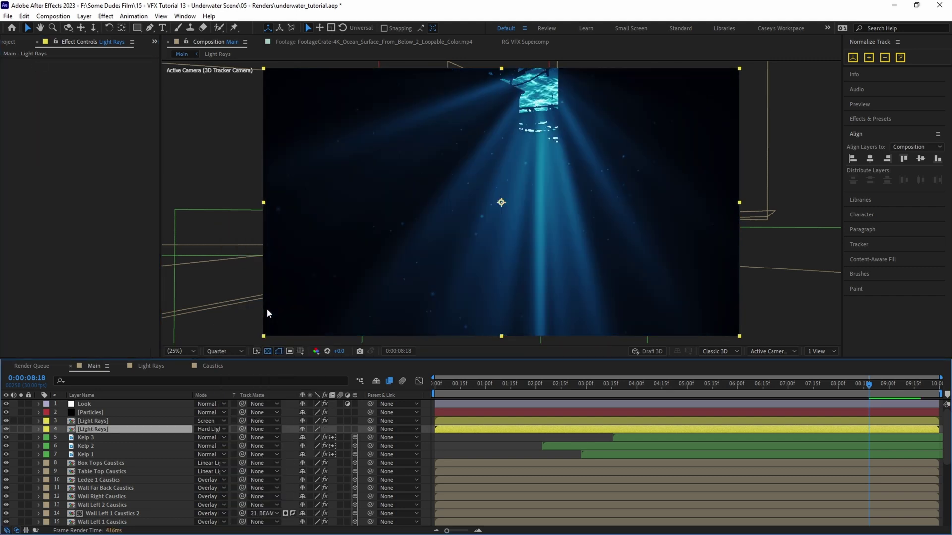
pyautogui.click(87, 212)
pyautogui.hotkey('ctrl', 'space')
pyautogui.write('tin')
pyautogui.press('Return')
pyautogui.click(93, 80)
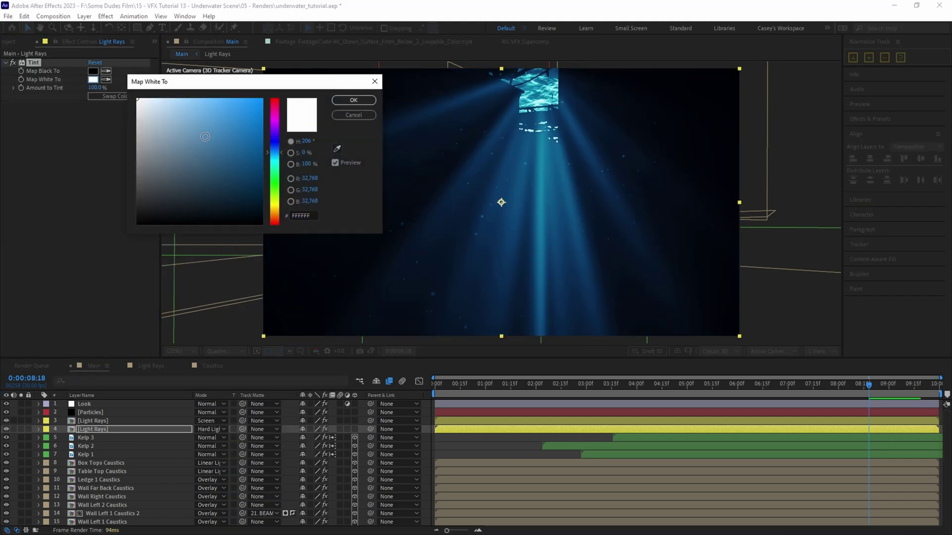
pyautogui.click(208, 140)
pyautogui.click(353, 98)
# Reduce the tinted Light Rays copy's opacity to 50%
pyautogui.press('t')
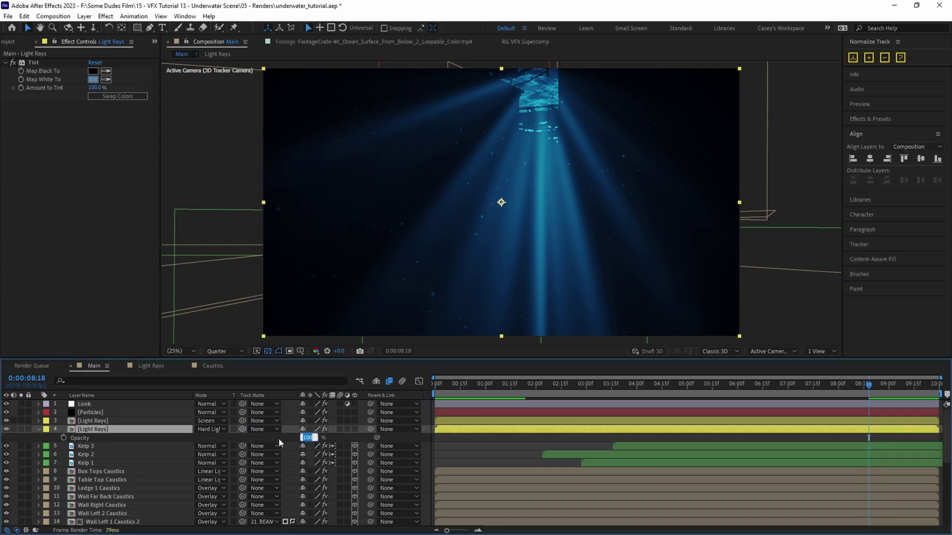
pyautogui.write('50')
pyautogui.press('Return')
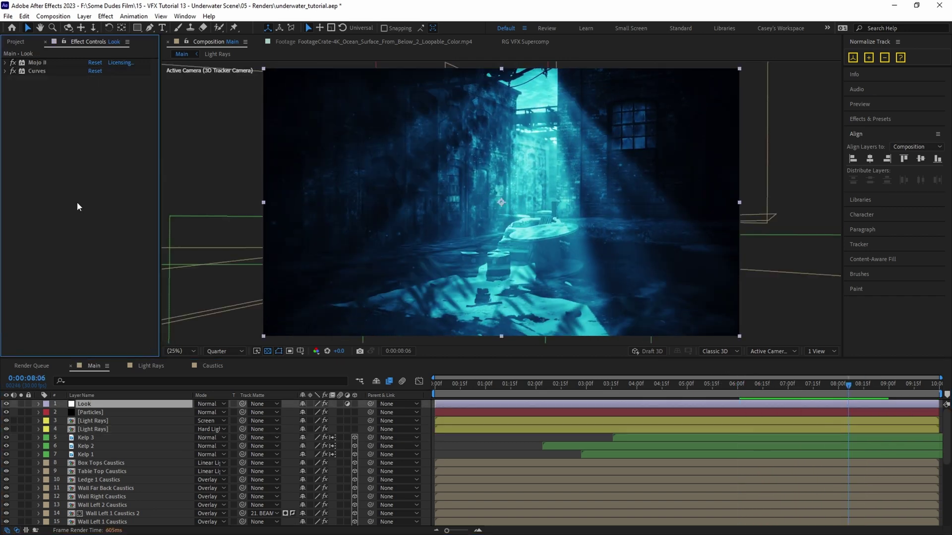
# Apply Optical Glow to the Look adjustment layer with an amount of 3, size of 150 and falloff of 30
pyautogui.hotkey('ctrl', 'space')
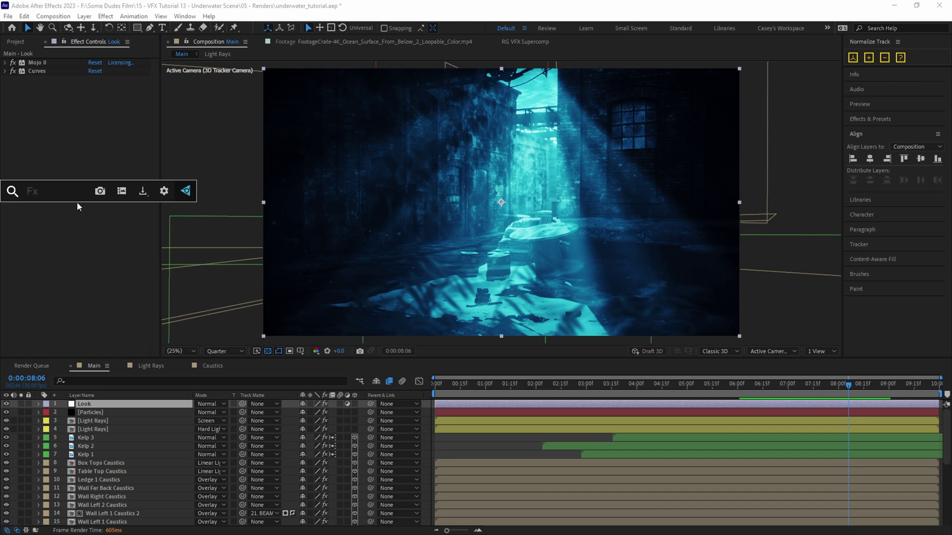
pyautogui.write('optical g')
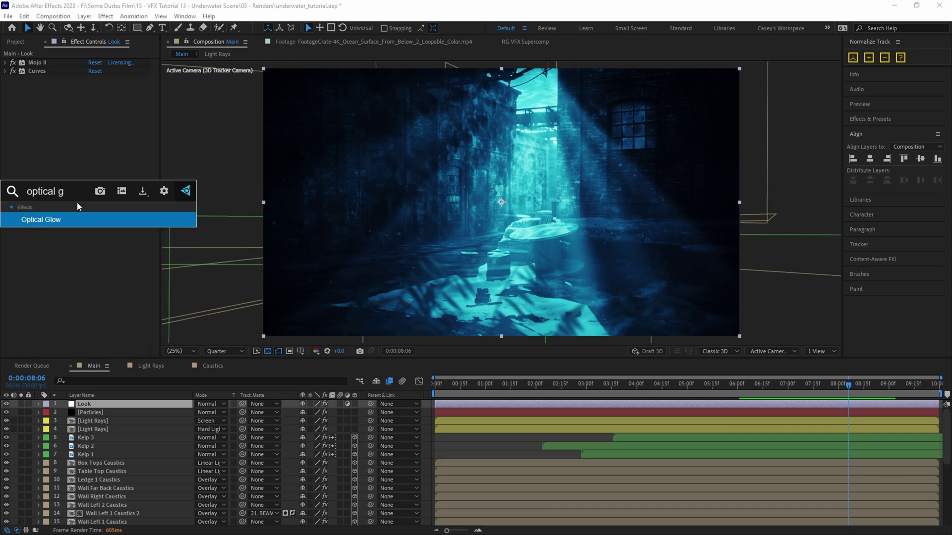
pyautogui.press('Return')
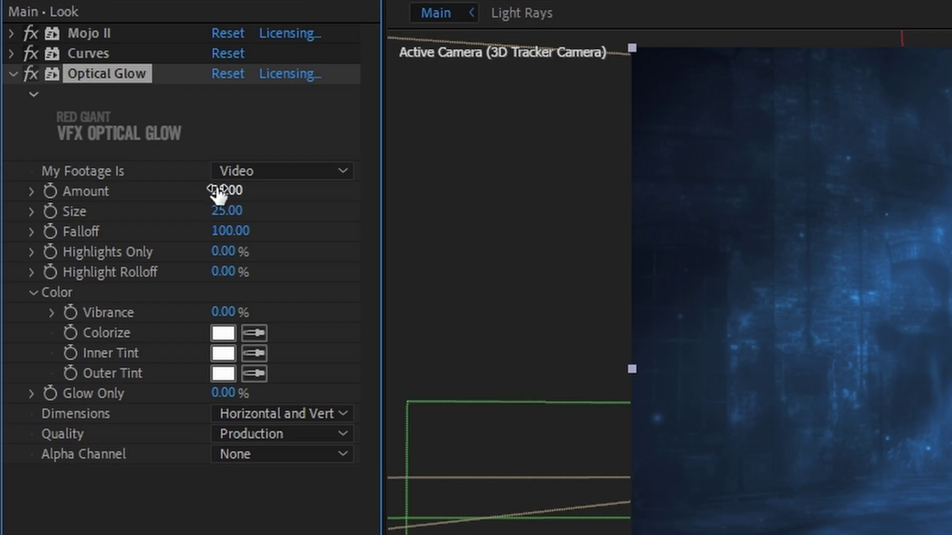
pyautogui.click(224, 190)
pyautogui.write('3')
pyautogui.press('Tab')
pyautogui.write('150')
pyautogui.press('Tab')
pyautogui.write('30')
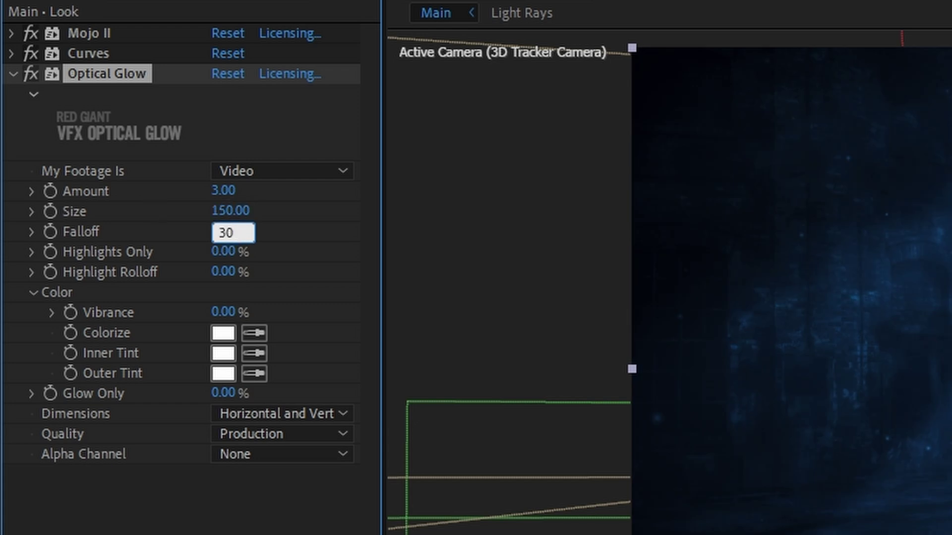
# Set Optical Glow's Highlights Only to 30%, Highlight Rolloff to 70% and Vibrance to 100%
pyautogui.press('Tab')
pyautogui.write('30')
pyautogui.press('Tab')
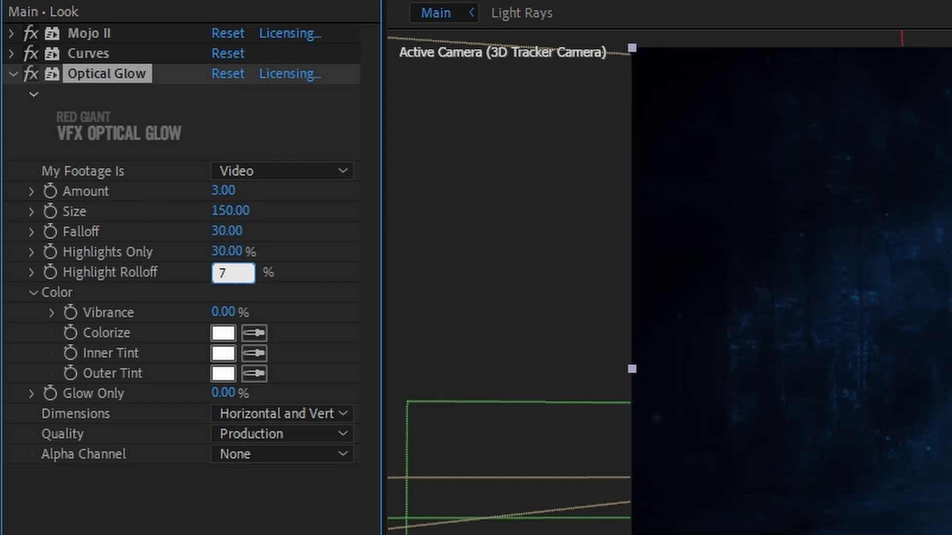
pyautogui.write('70')
pyautogui.press('Tab')
pyautogui.write('100')
pyautogui.press('Return')
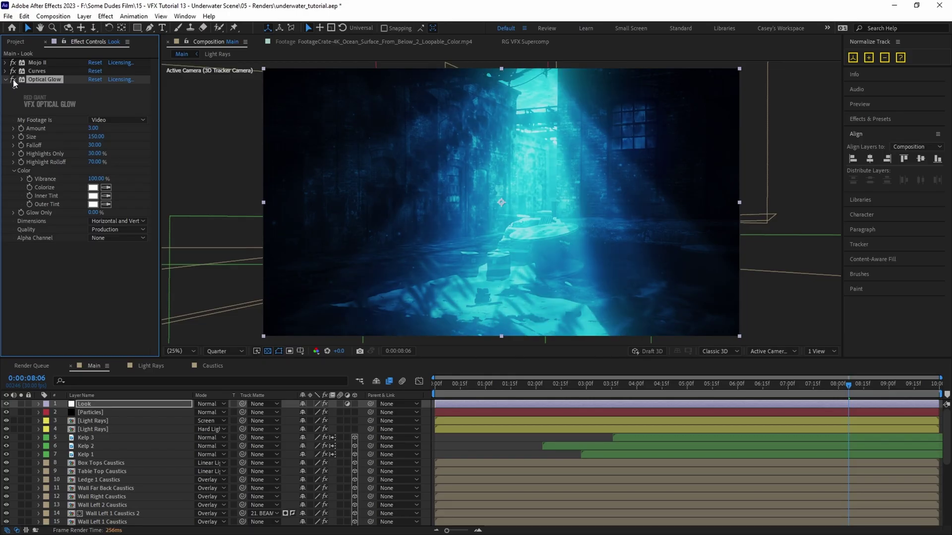
# Add a new adjustment layer above the Look layer and name it Turbulent Displace
pyautogui.click(112, 408)
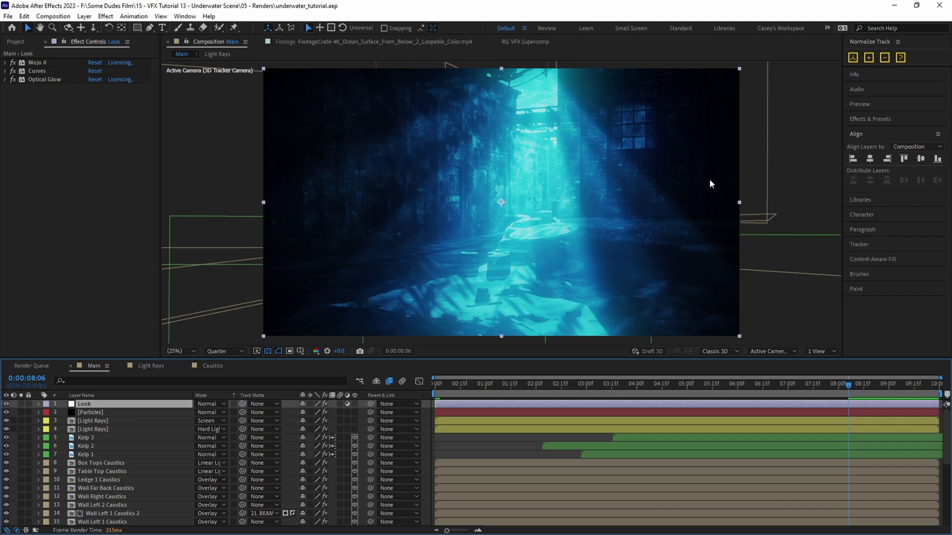
pyautogui.hotkey('ctrl', 'alt', 'y')
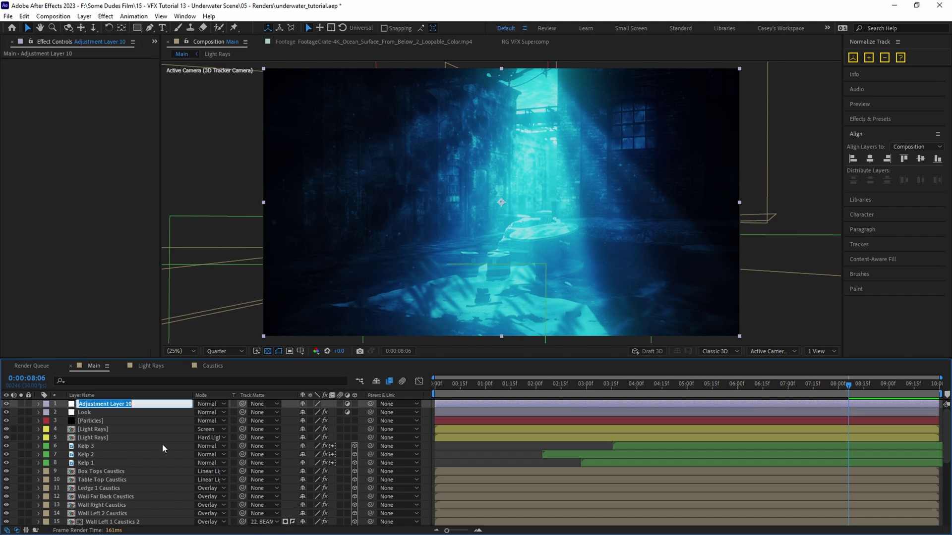
pyautogui.press('Return')
pyautogui.write('Turbulent Displace')
pyautogui.press('Return')
# Apply the Turbulent Displace effect to the new adjustment layer with amount 10, size 250 and complexity 1.7
pyautogui.hotkey('ctrl', 'space')
pyautogui.write('turb')
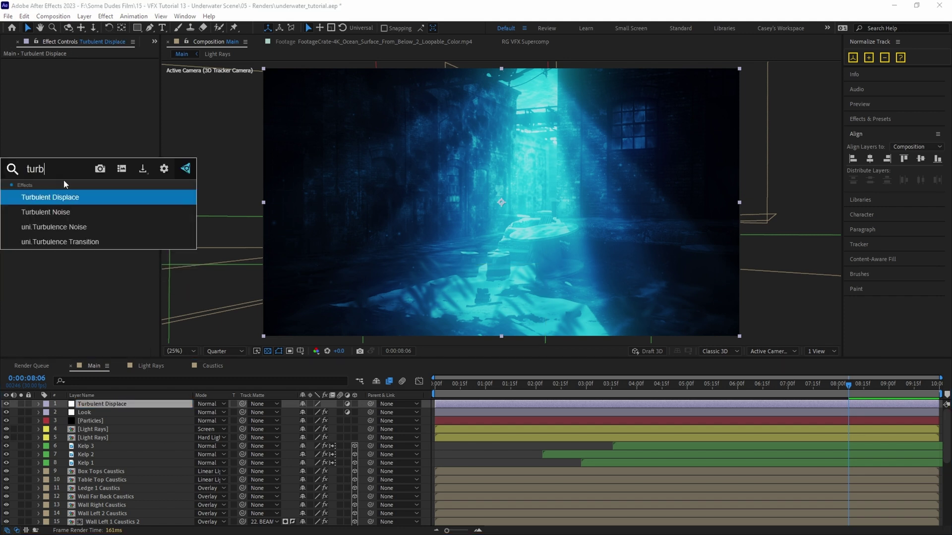
pyautogui.press('Return')
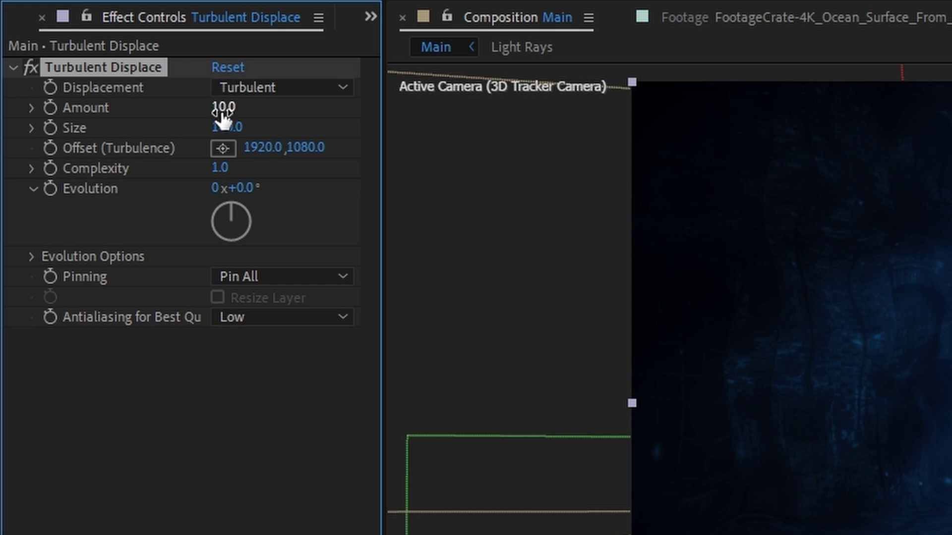
pyautogui.click(224, 127)
pyautogui.write('250')
pyautogui.press('Return')
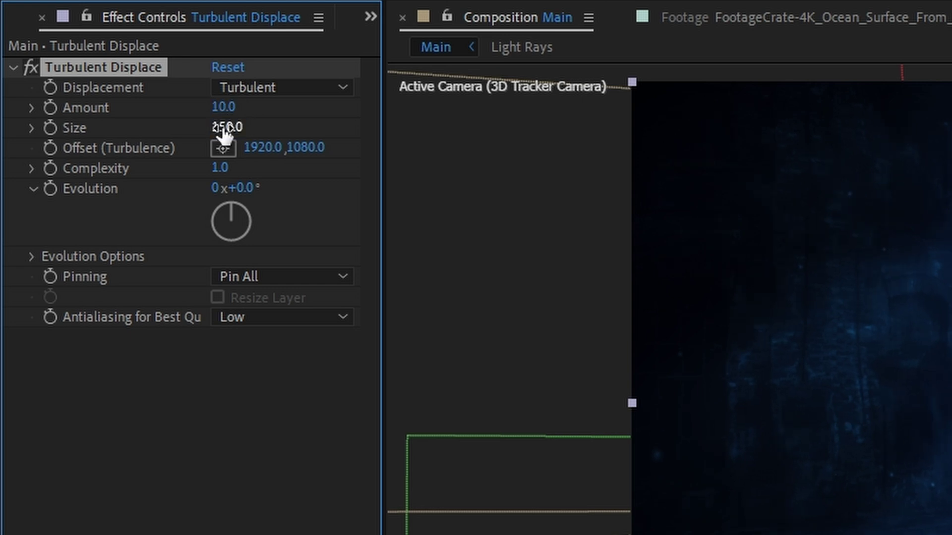
pyautogui.click(220, 168)
pyautogui.write('1.7')
pyautogui.press('Return')
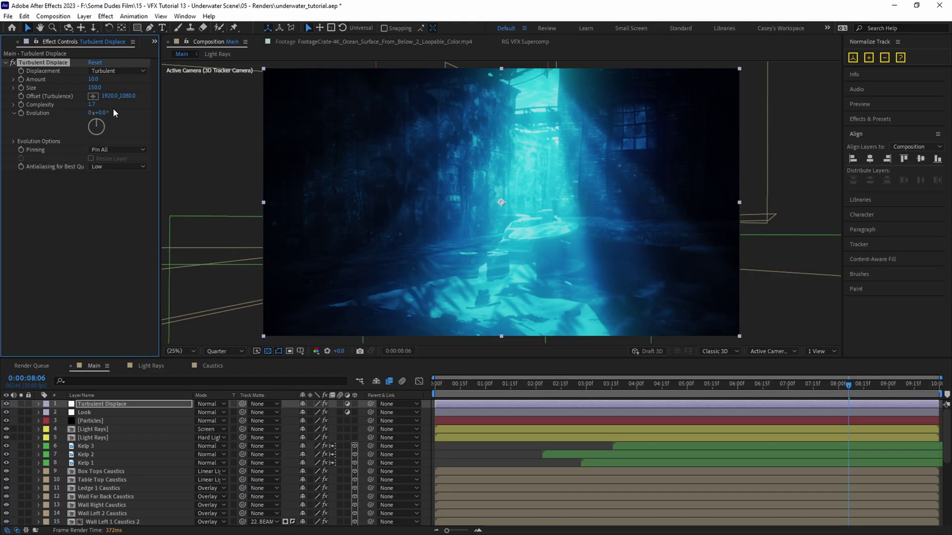
# Run Track Camera on the Original layer of the alley footage
pyautogui.click(90, 421)
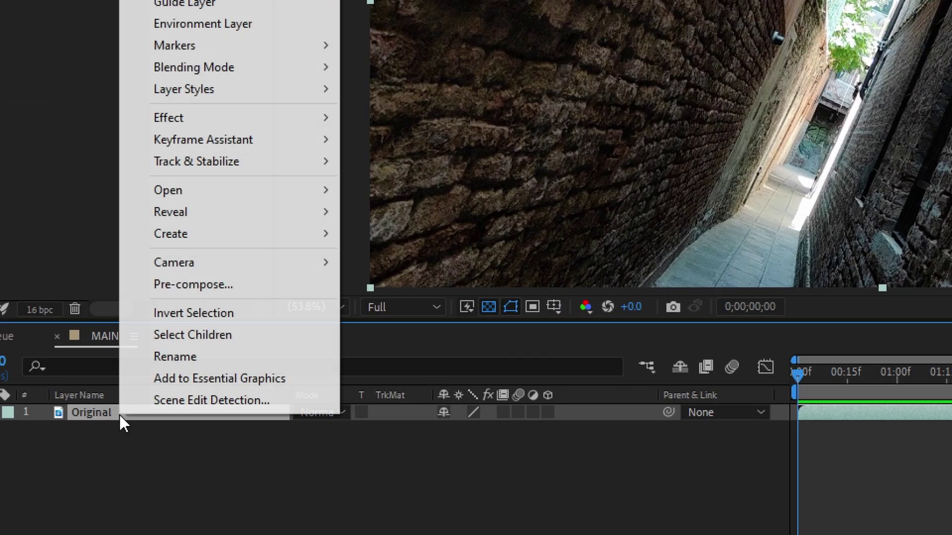
pyautogui.moveTo(245, 161)
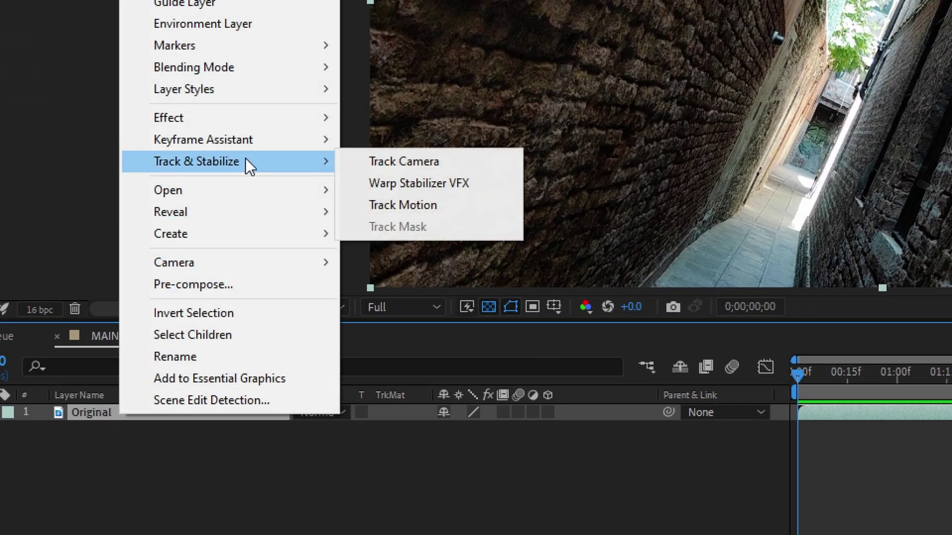
pyautogui.click(422, 159)
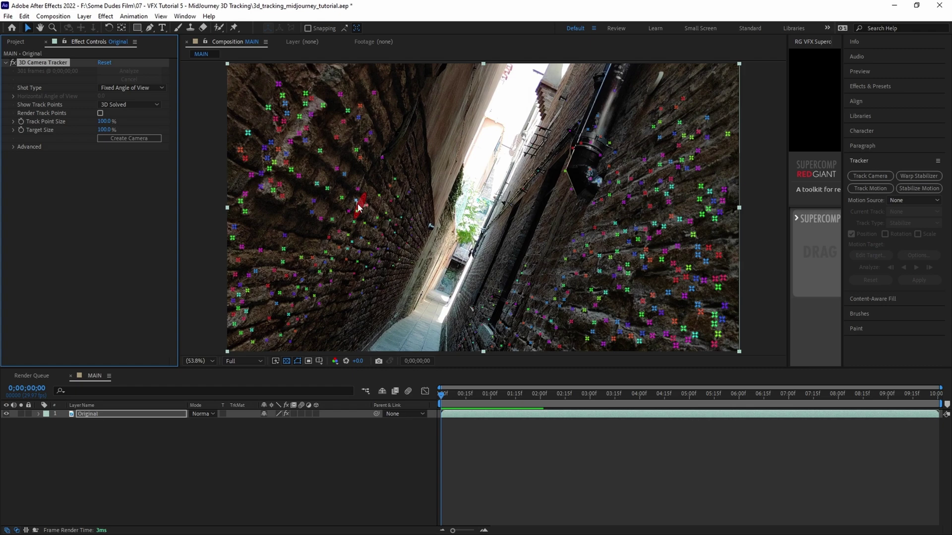
# Create a solid and camera from the track points lying flat on the alley's left brick wall
pyautogui.click(359, 207)
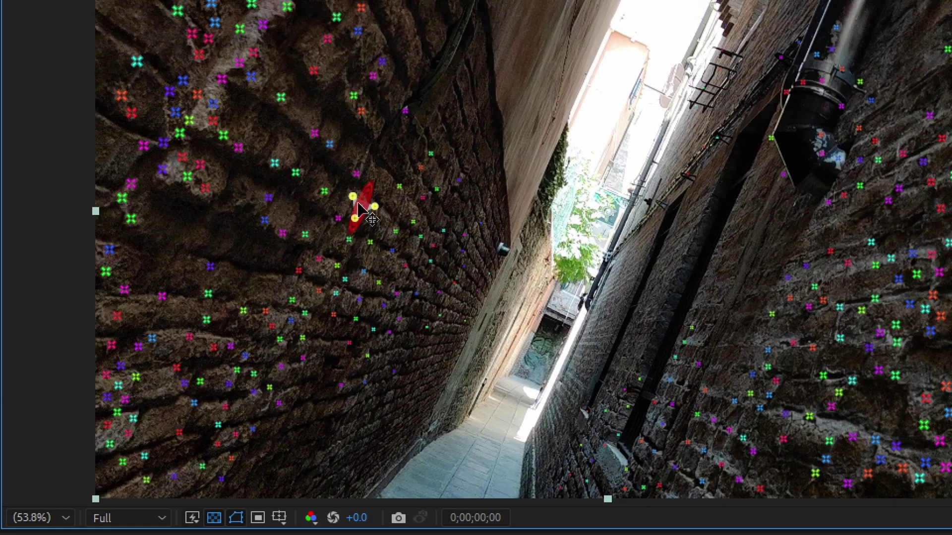
pyautogui.rightClick(360, 208)
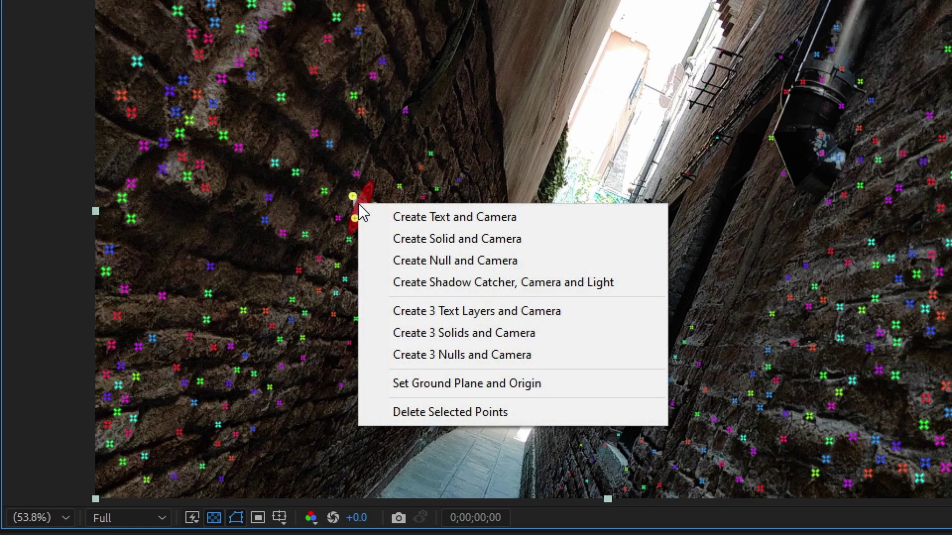
pyautogui.click(483, 240)
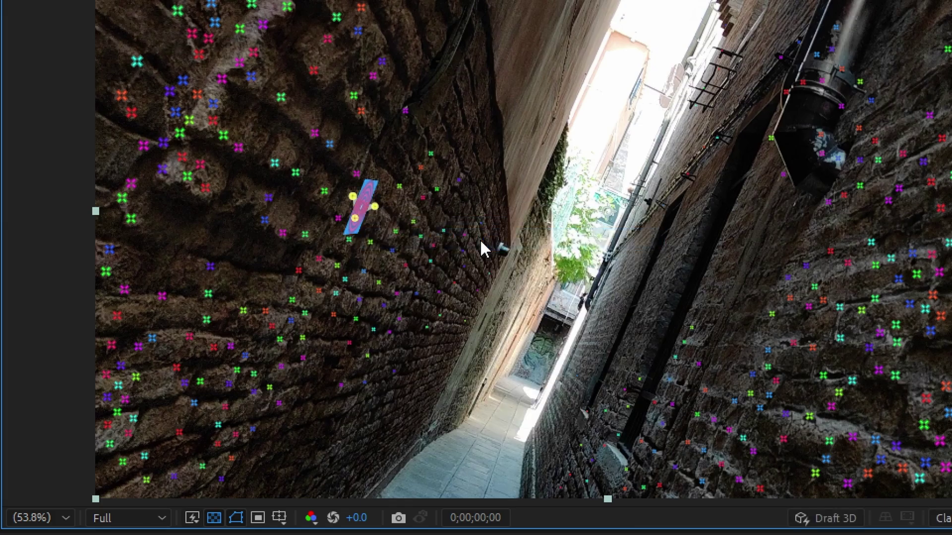
# Pre-compose the track solid as Street Art 1 and delete the solid inside that composition
pyautogui.click(103, 414)
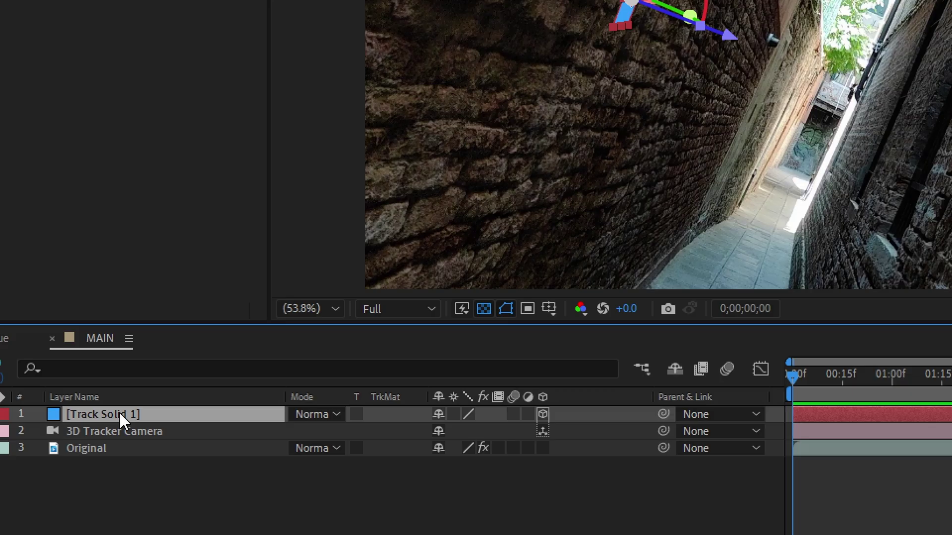
pyautogui.rightClick(104, 414)
pyautogui.click(138, 348)
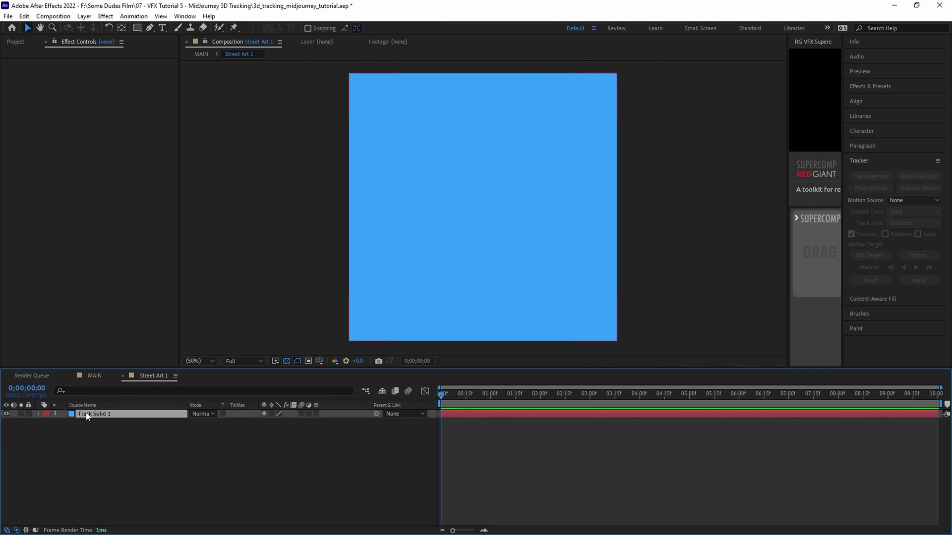
pyautogui.press('Delete')
# Resize the Street Art 1 composition to 1557 x 721 px to match banksy_style_1.png, and add that image to it
pyautogui.click(15, 41)
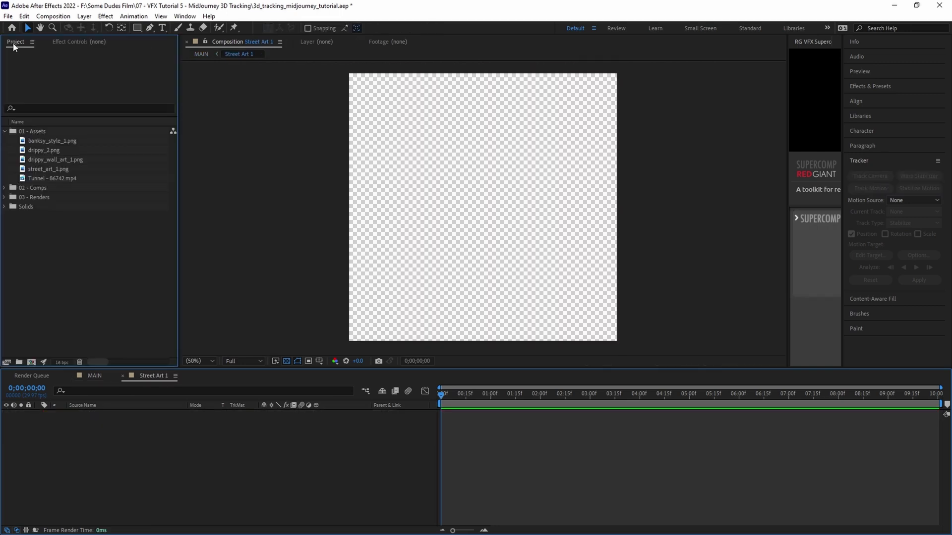
pyautogui.click(43, 142)
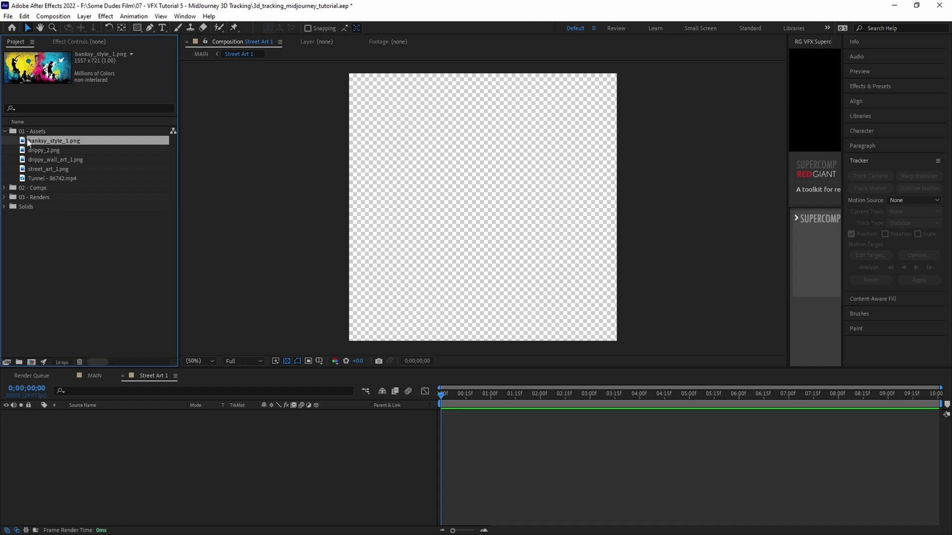
pyautogui.doubleClick(24, 142)
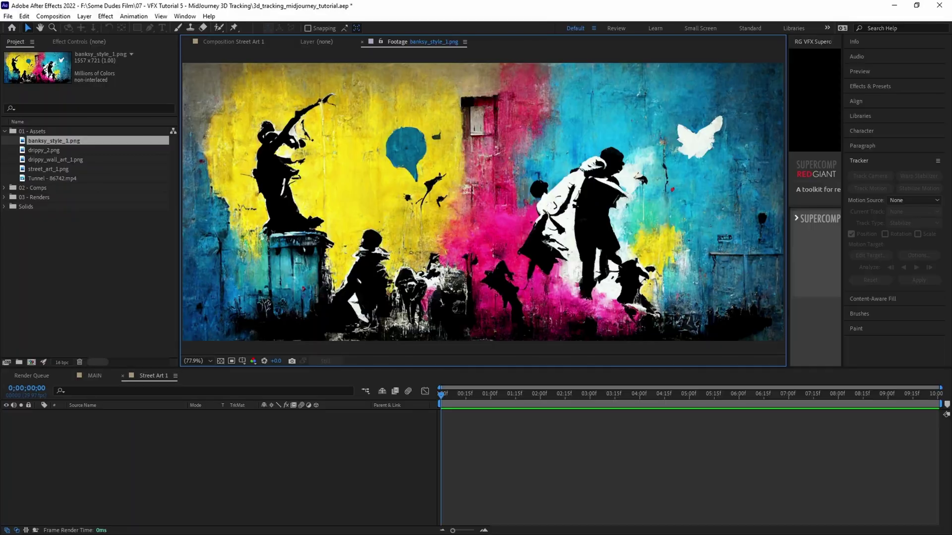
pyautogui.click(147, 377)
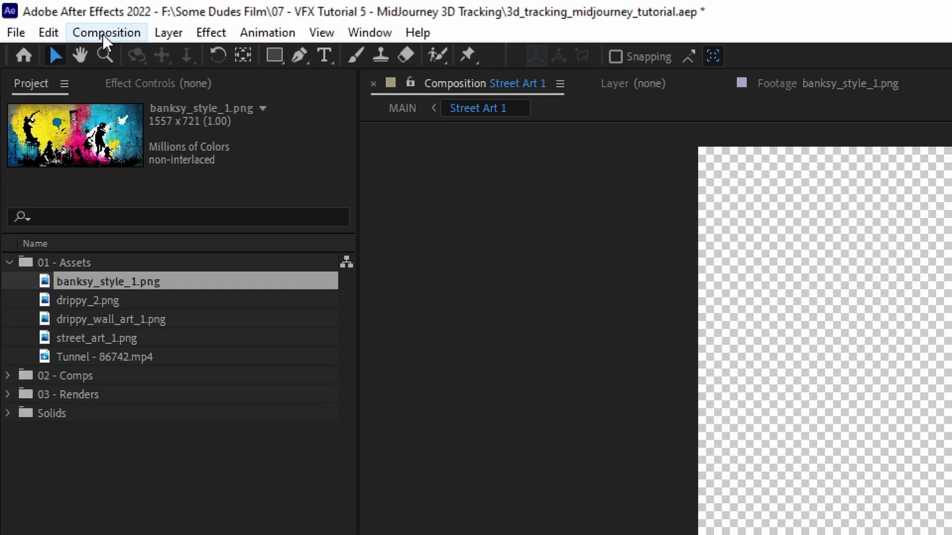
pyautogui.click(52, 17)
pyautogui.click(129, 88)
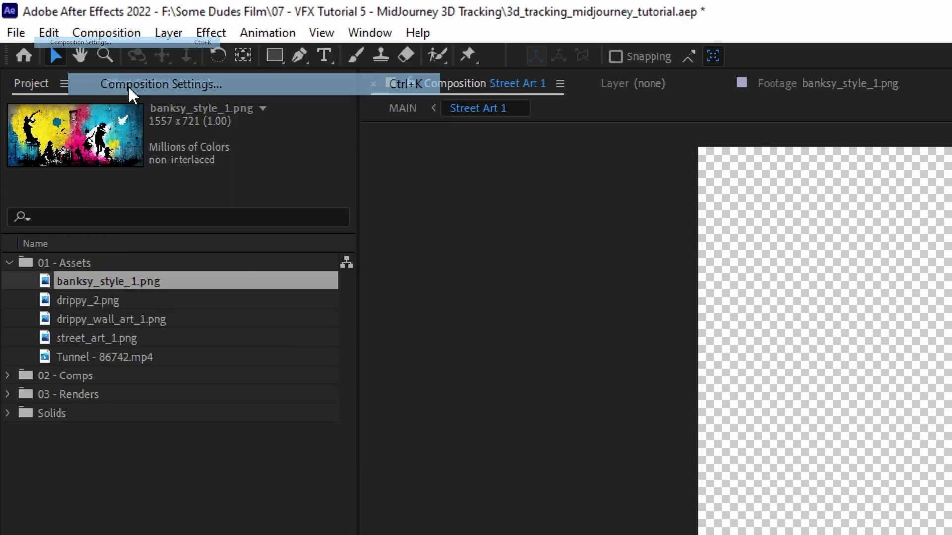
pyautogui.click(425, 178)
pyautogui.press('Tab')
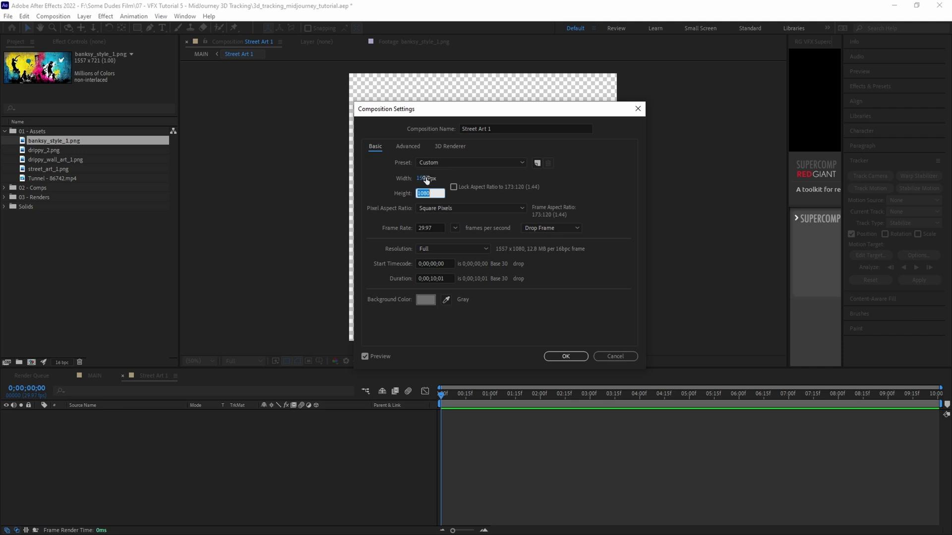
pyautogui.write('721')
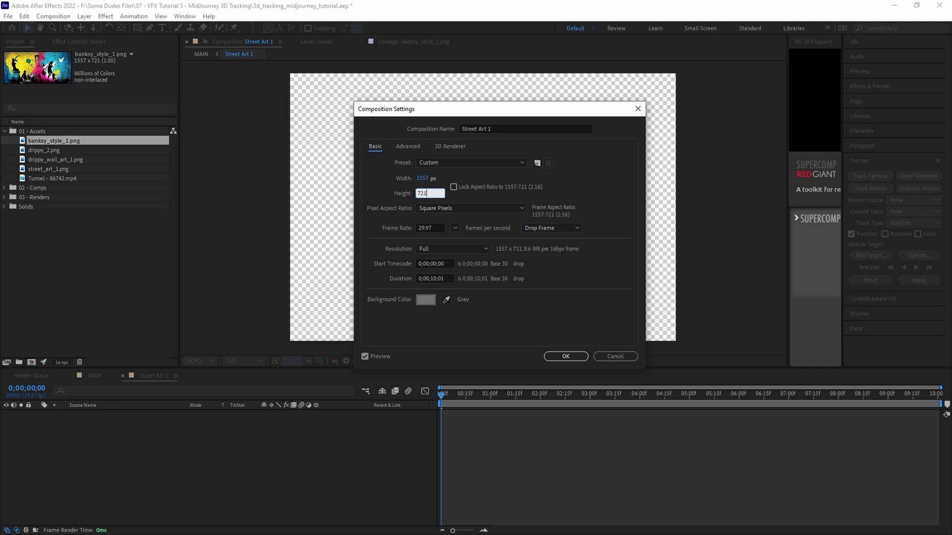
pyautogui.press('Return')
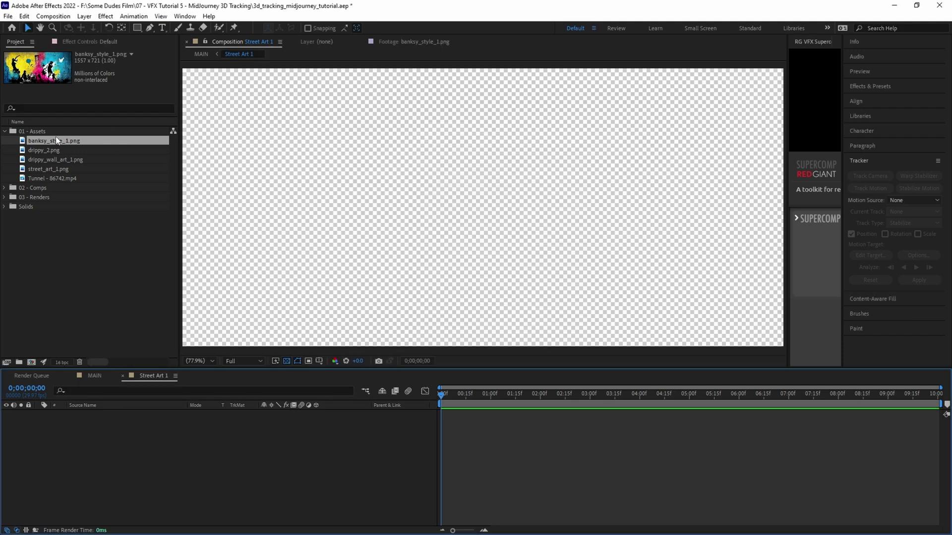
pyautogui.moveTo(56, 137); pyautogui.dragTo(89, 420)
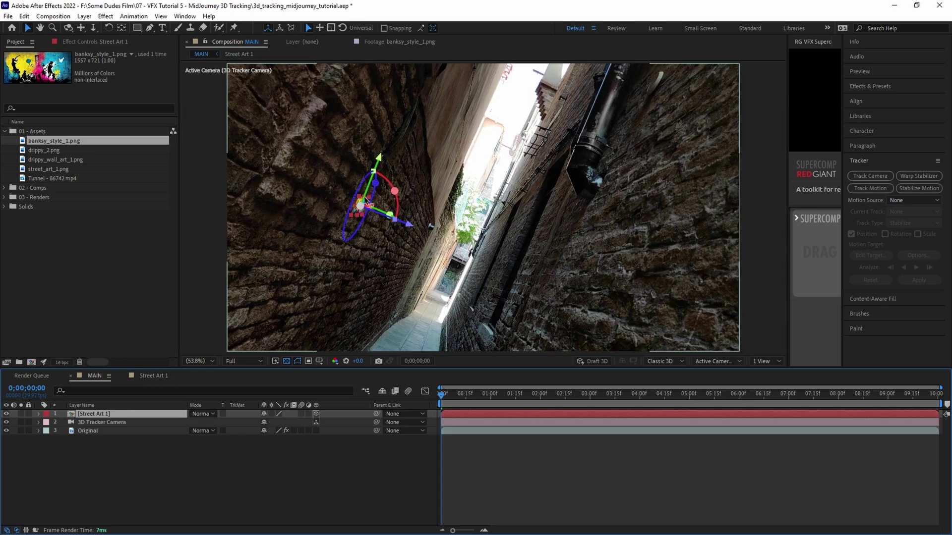
# Scale Street Art 1 to about 2223% and align it with the left wall in MAIN, using Soft Light blending
pyautogui.scroll(4, 372, 202)
pyautogui.moveTo(382, 200); pyautogui.dragTo(724, 226)
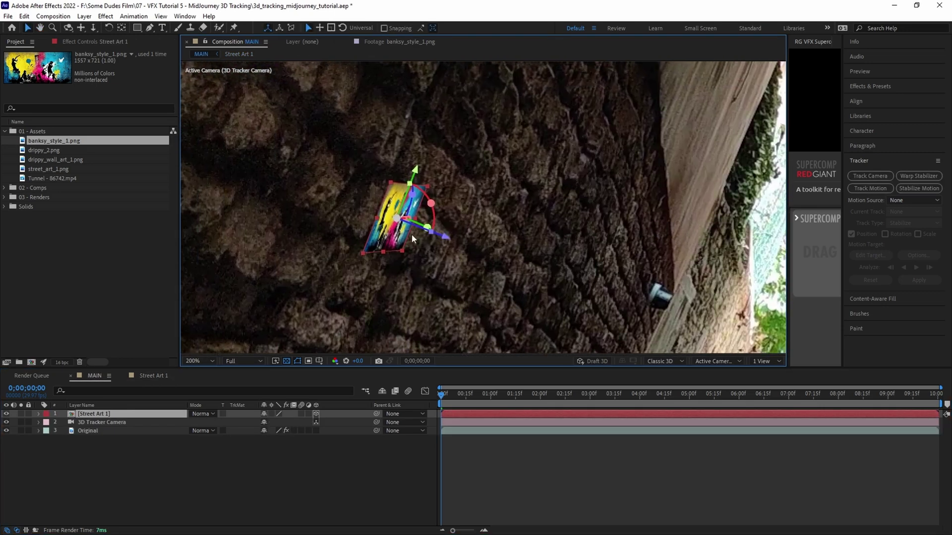
pyautogui.scroll(-4, 412, 234)
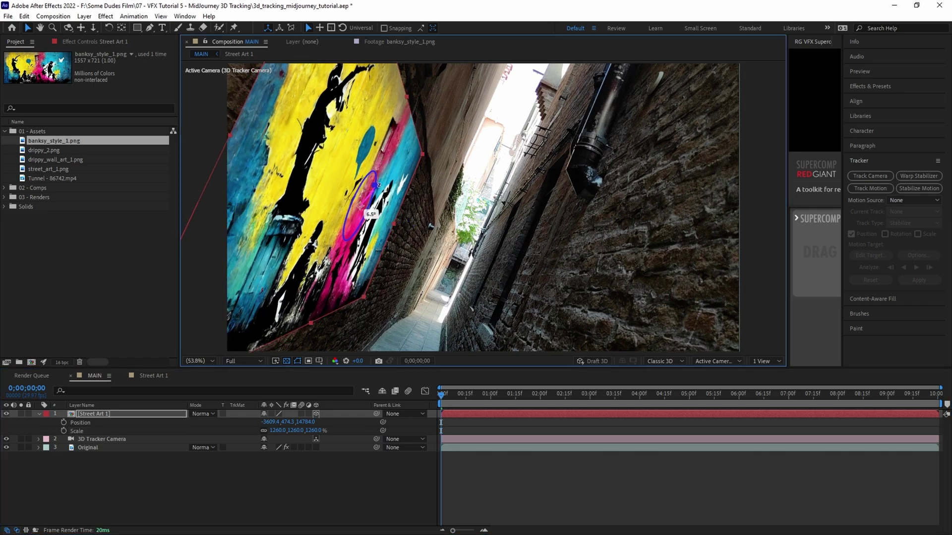
pyautogui.moveTo(360, 204); pyautogui.dragTo(349, 188)
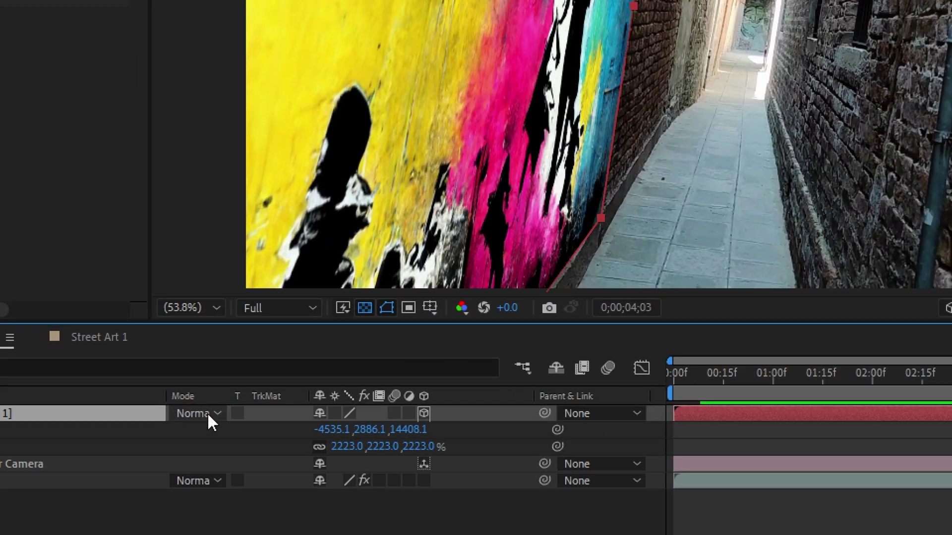
pyautogui.click(207, 413)
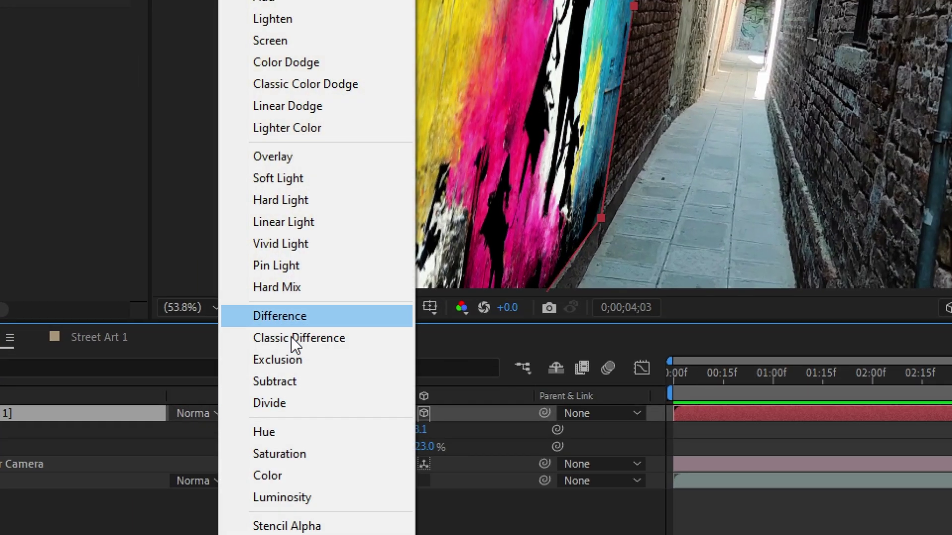
pyautogui.click(298, 179)
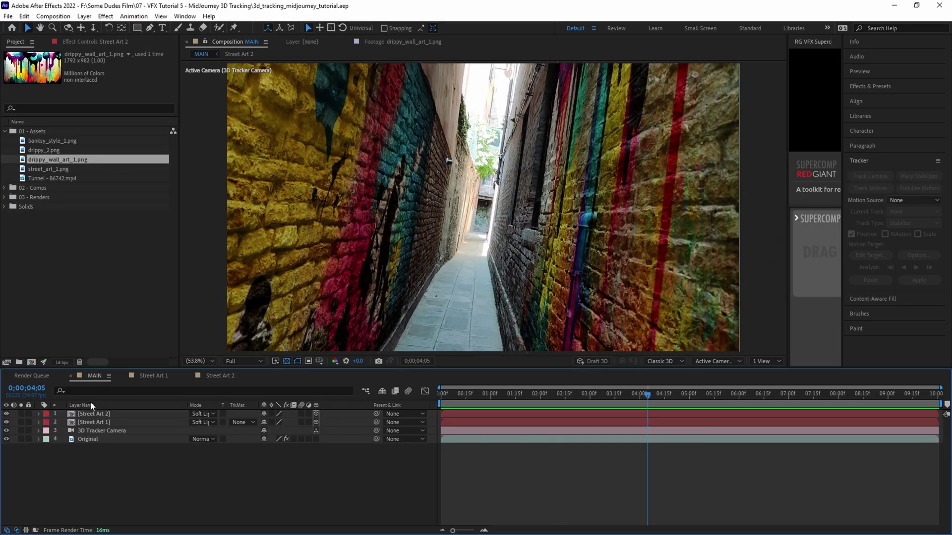
# Duplicate the Original footage layer and move the copy to the top of the MAIN layer stack
pyautogui.click(88, 439)
pyautogui.hotkey('ctrl', 'd')
pyautogui.moveTo(88, 439); pyautogui.dragTo(85, 416)
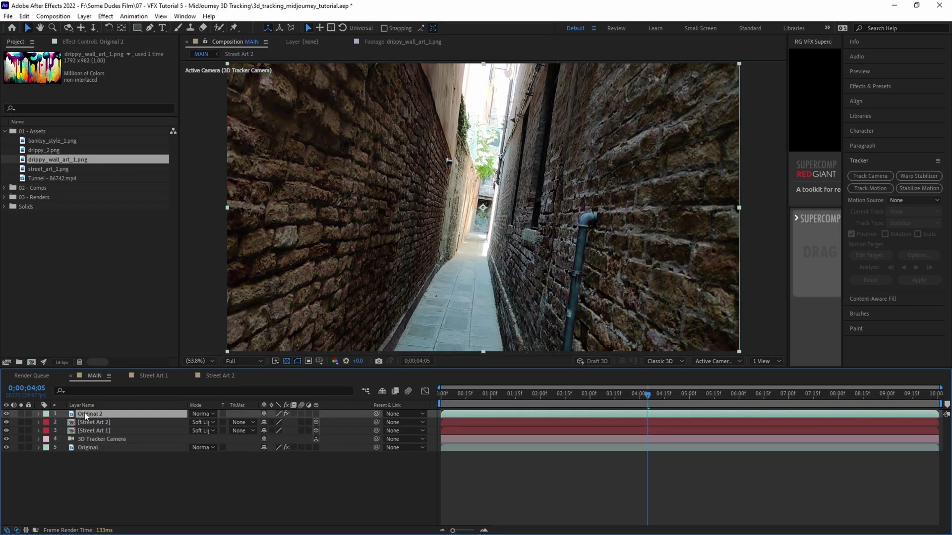
# Open the Original 2 layer for editing and paint the wall pipe from its elbow downward with Roto Brush to isolate it
pyautogui.doubleClick(71, 418)
pyautogui.click(219, 28)
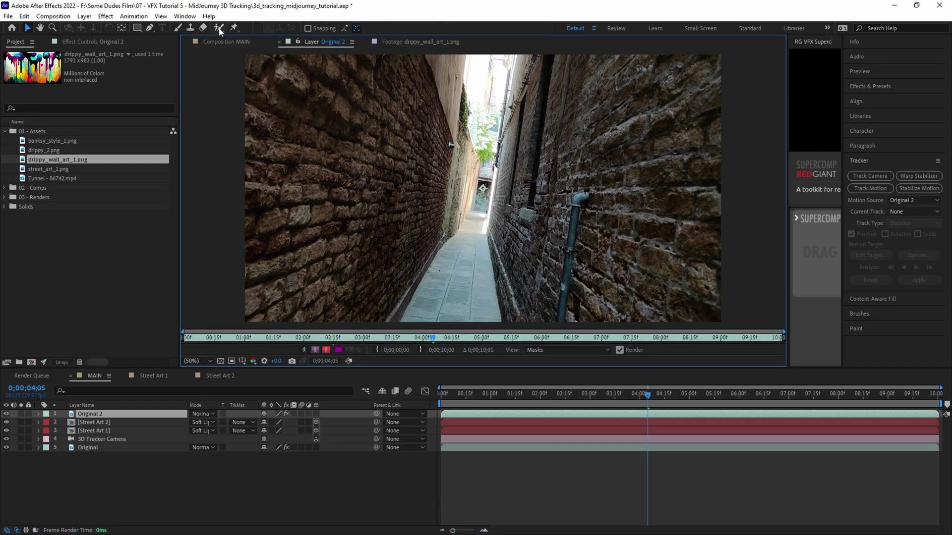
pyautogui.scroll(3, 673, 167)
pyautogui.moveTo(499, 119)
pyautogui.mouseDown()
pyautogui.moveTo(555, 86)
pyautogui.moveTo(500, 238)
pyautogui.mouseUp()
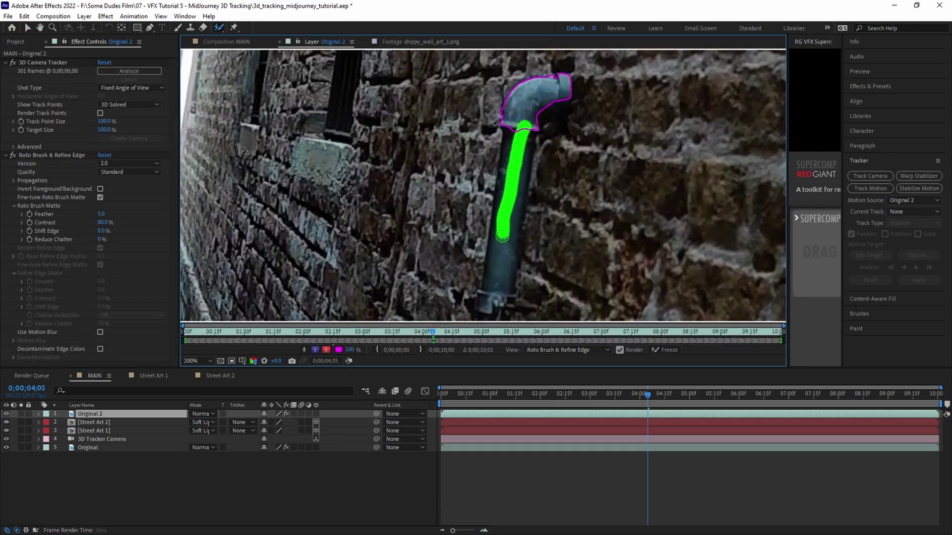
pyautogui.moveTo(483, 171)
pyautogui.mouseDown()
pyautogui.moveTo(479, 213)
pyautogui.moveTo(495, 295)
pyautogui.mouseUp()
pyautogui.moveTo(498, 284); pyautogui.dragTo(504, 147)
pyautogui.moveTo(544, 69)
pyautogui.mouseDown()
pyautogui.moveTo(544, 150)
pyautogui.moveTo(500, 208)
pyautogui.mouseUp()
pyautogui.moveTo(528, 132); pyautogui.dragTo(527, 214)
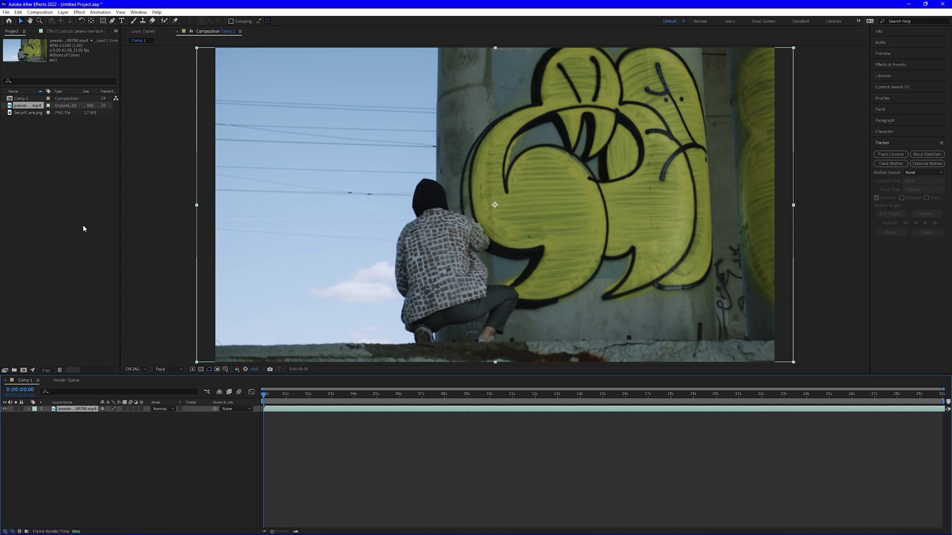
# Add Security Camera.png above the footage layer in Comp 1 and create a null object
pyautogui.moveTo(26, 112); pyautogui.dragTo(58, 414)
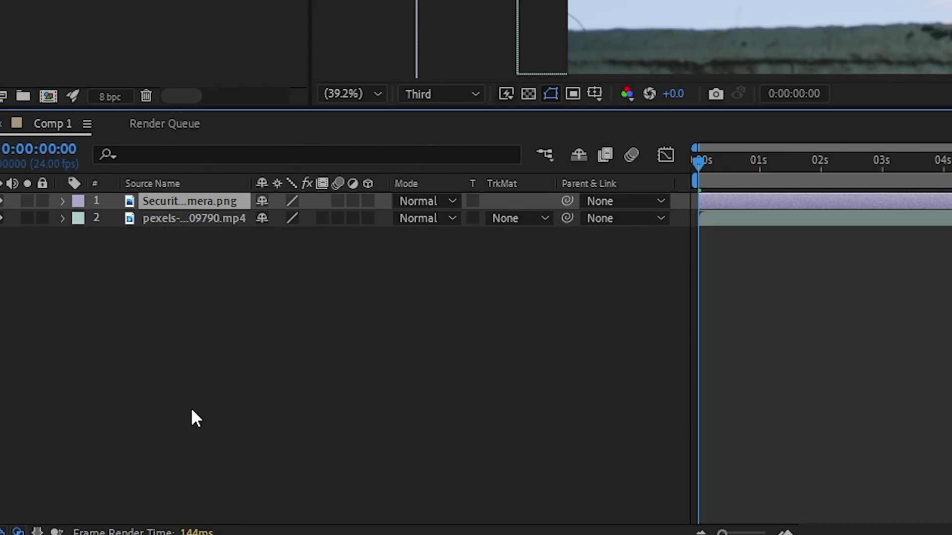
pyautogui.rightClick(76, 486)
pyautogui.moveTo(287, 174)
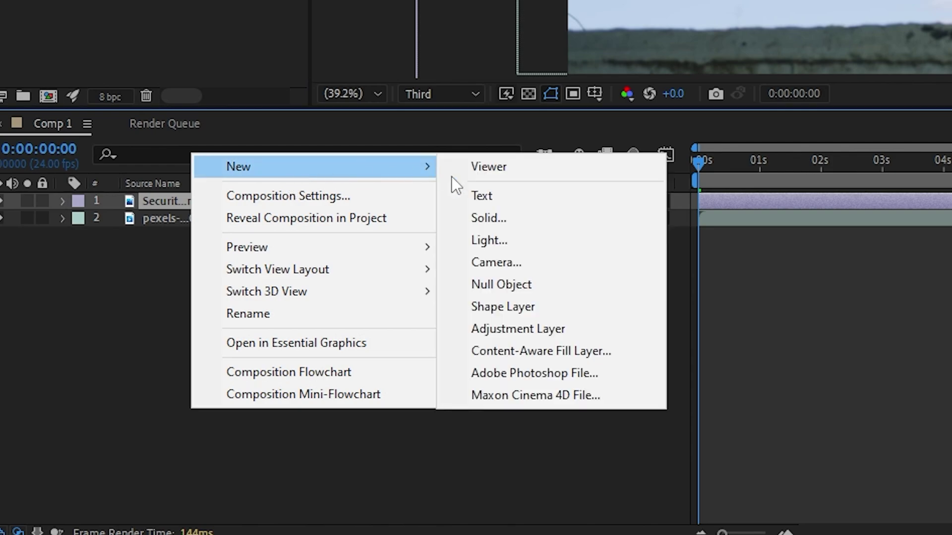
pyautogui.click(494, 286)
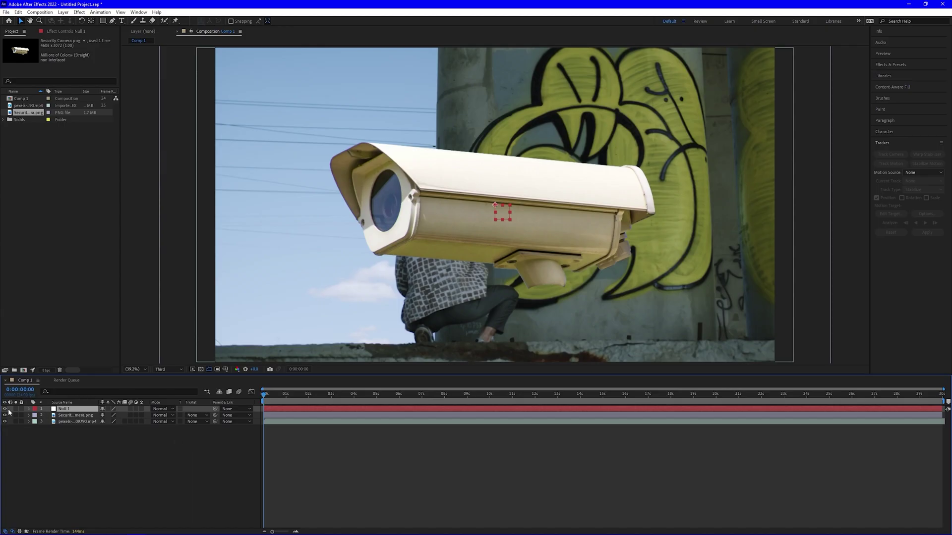
# Hide the null and security camera layers, and start Track Motion on the pexels footage layer
pyautogui.click(5, 409)
pyautogui.click(5, 416)
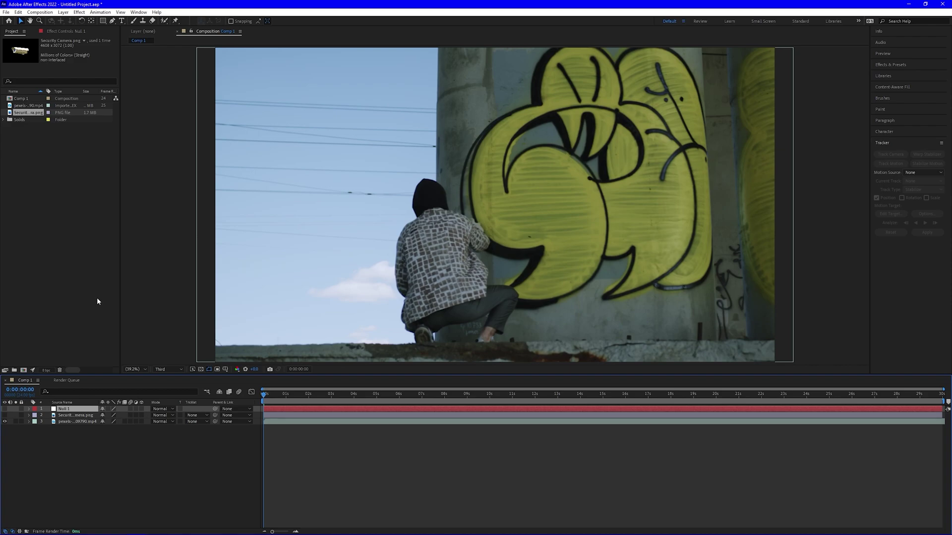
pyautogui.click(100, 12)
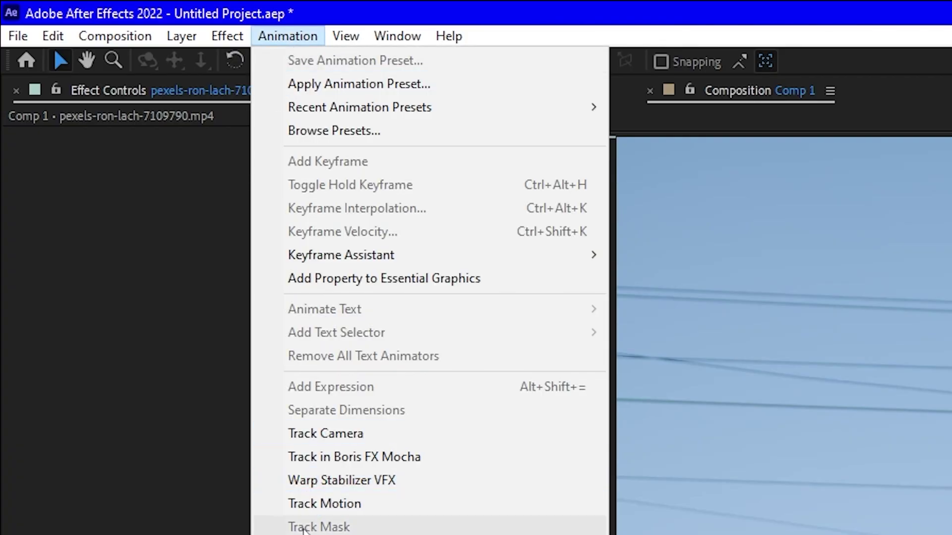
pyautogui.click(307, 505)
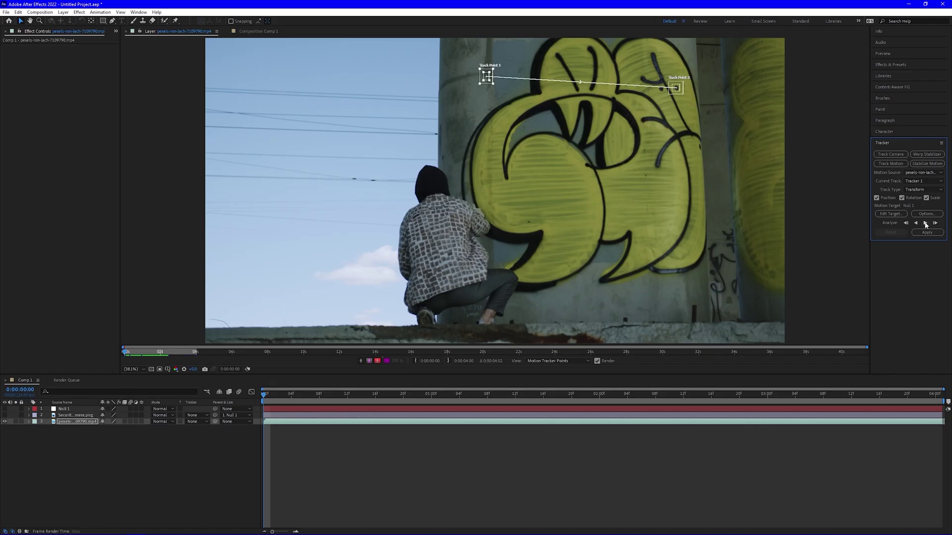
# Analyze the two track points forward and apply the position, rotation and scale tracking data to Null 1
pyautogui.click(925, 223)
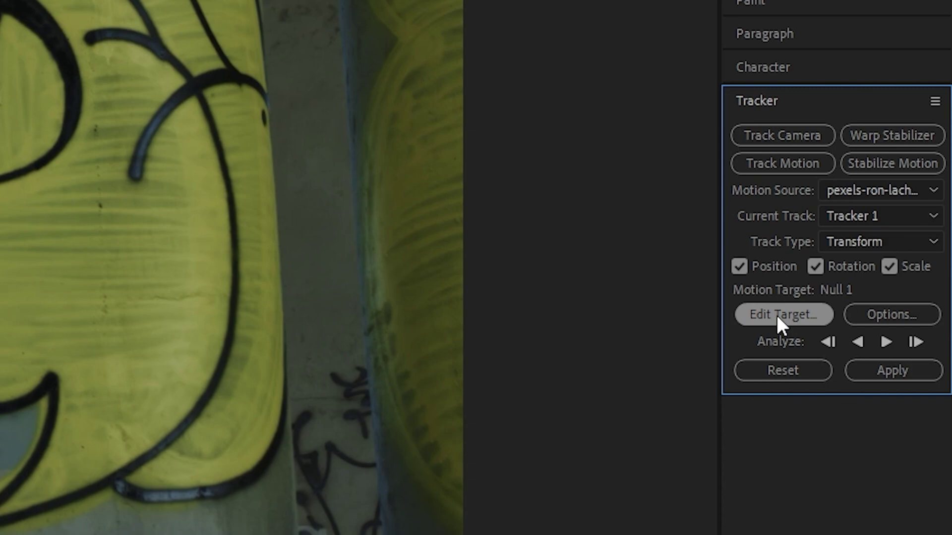
pyautogui.click(776, 313)
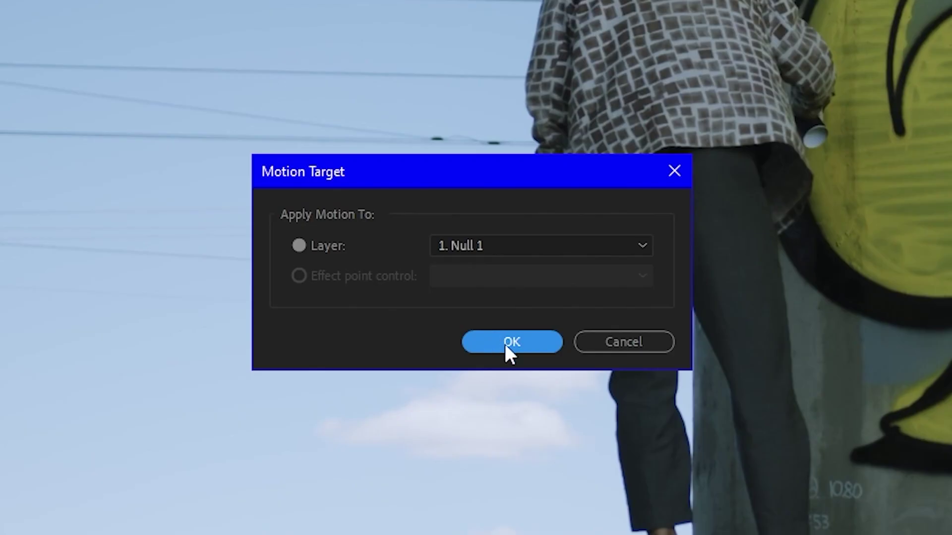
pyautogui.click(504, 344)
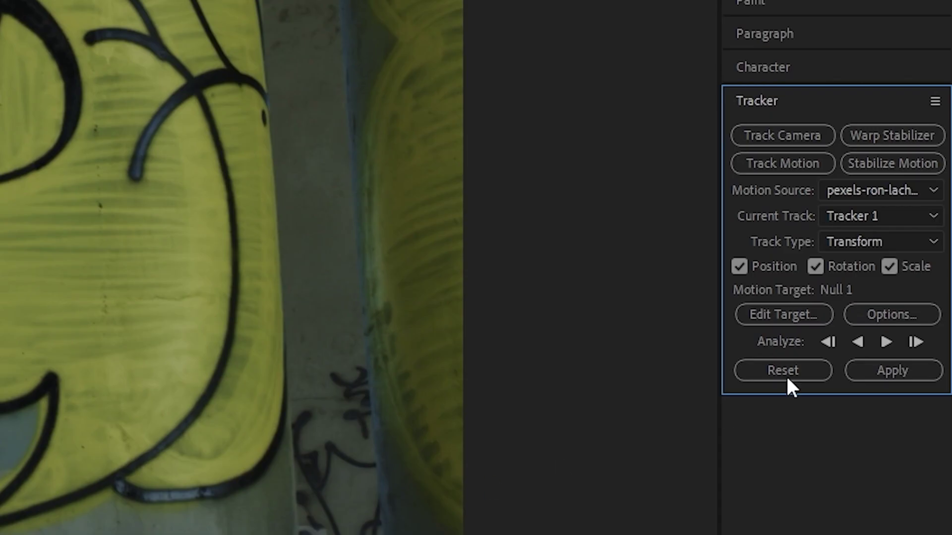
pyautogui.click(904, 370)
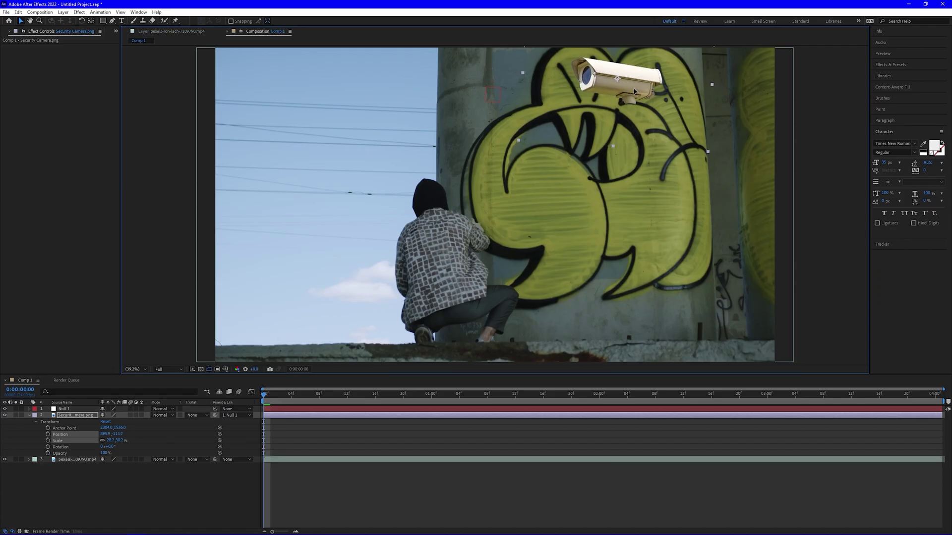
# Position the security camera image over the upper part of the graffiti on the pillar and collapse its layer properties
pyautogui.moveTo(635, 92); pyautogui.dragTo(636, 92)
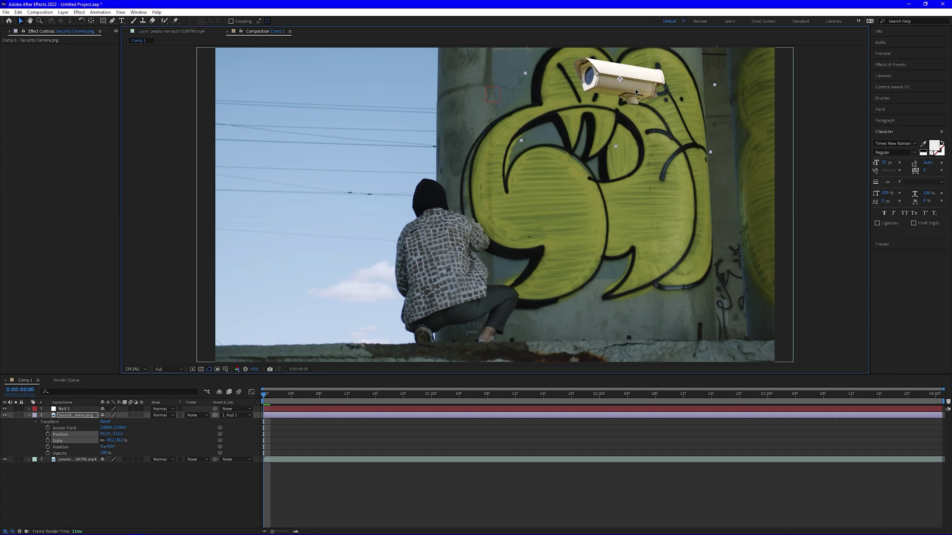
pyautogui.click(635, 92)
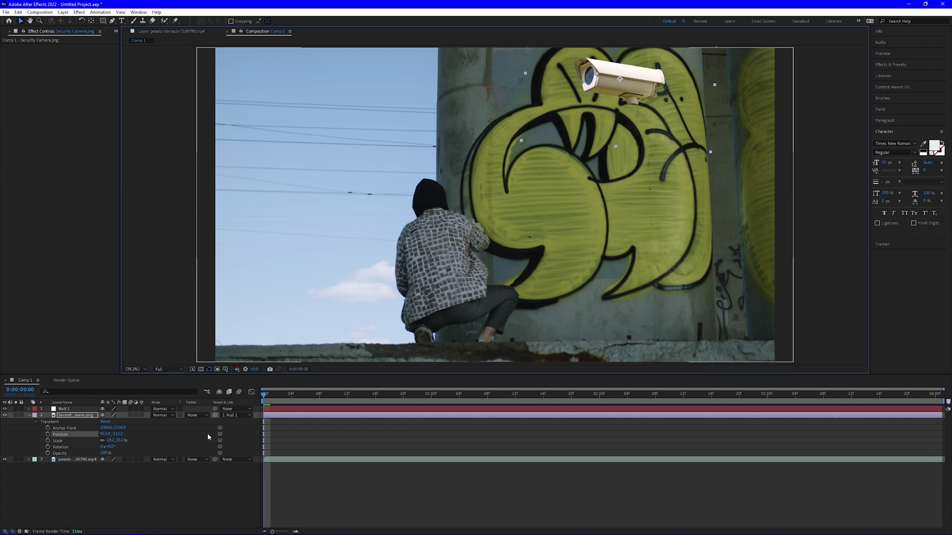
pyautogui.click(29, 415)
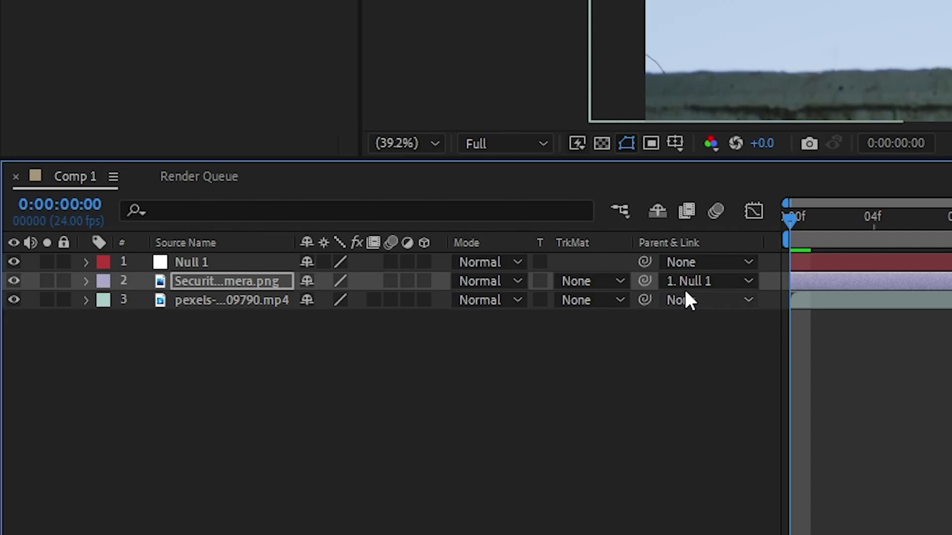
# Parent the Security Camera.png layer to Null 1 and play a preview of the tracked shot
pyautogui.moveTo(214, 415); pyautogui.dragTo(80, 410)
pyautogui.moveTo(241, 264); pyautogui.dragTo(215, 262)
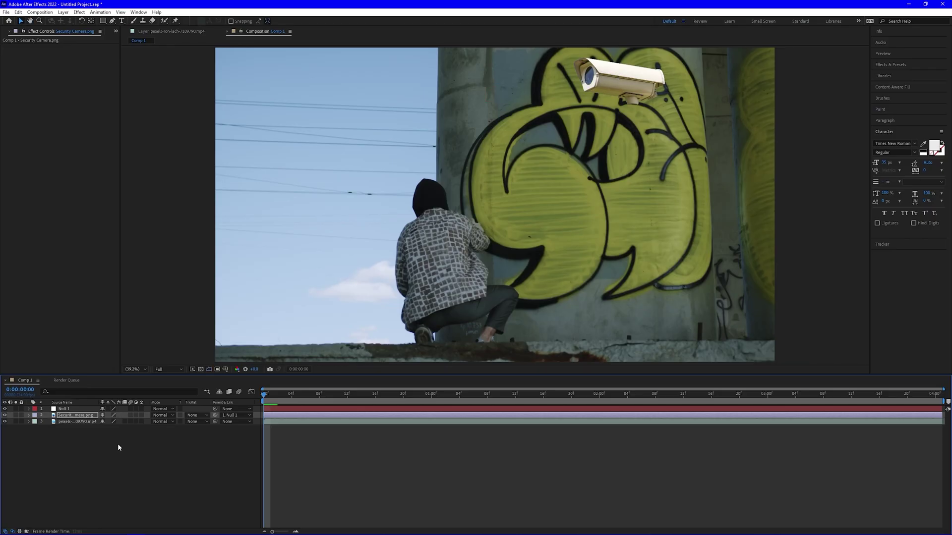
pyautogui.press('space')
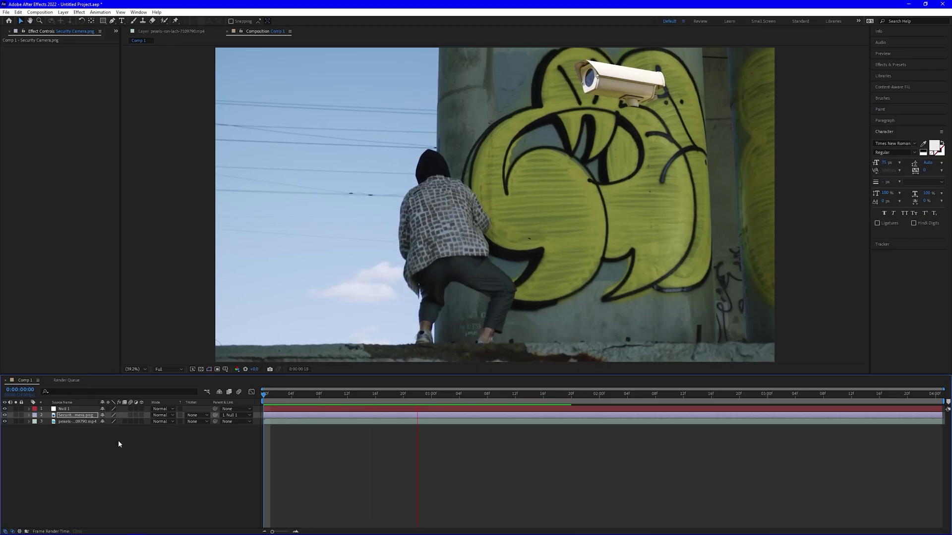